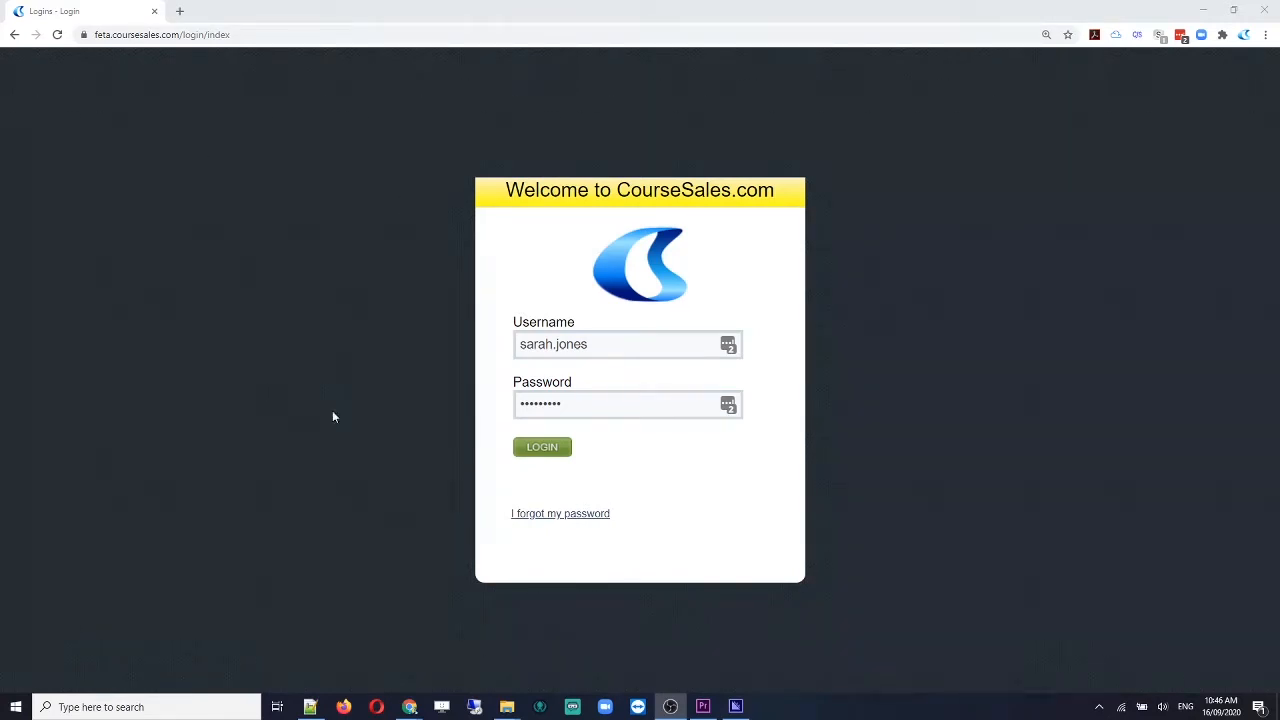
Log in with the prefilled credentials and filter the published content list to the Email content type.
left_click(547, 453)
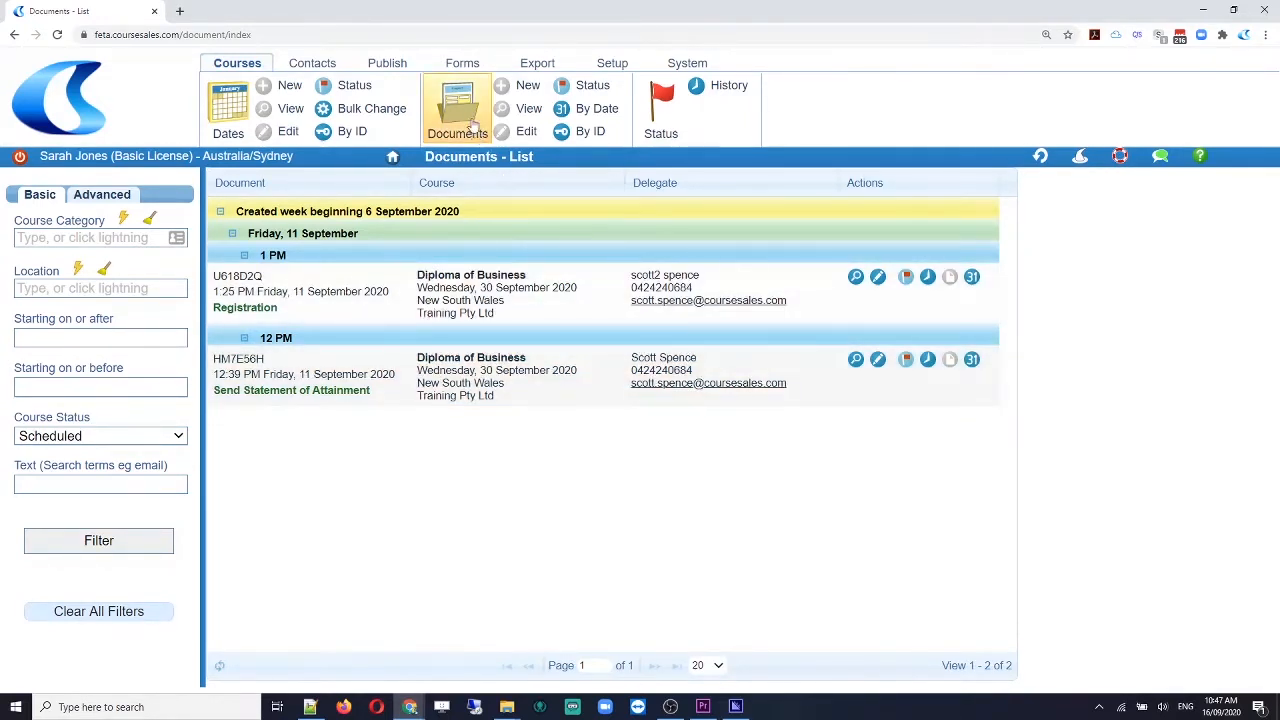
left_click(391, 62)
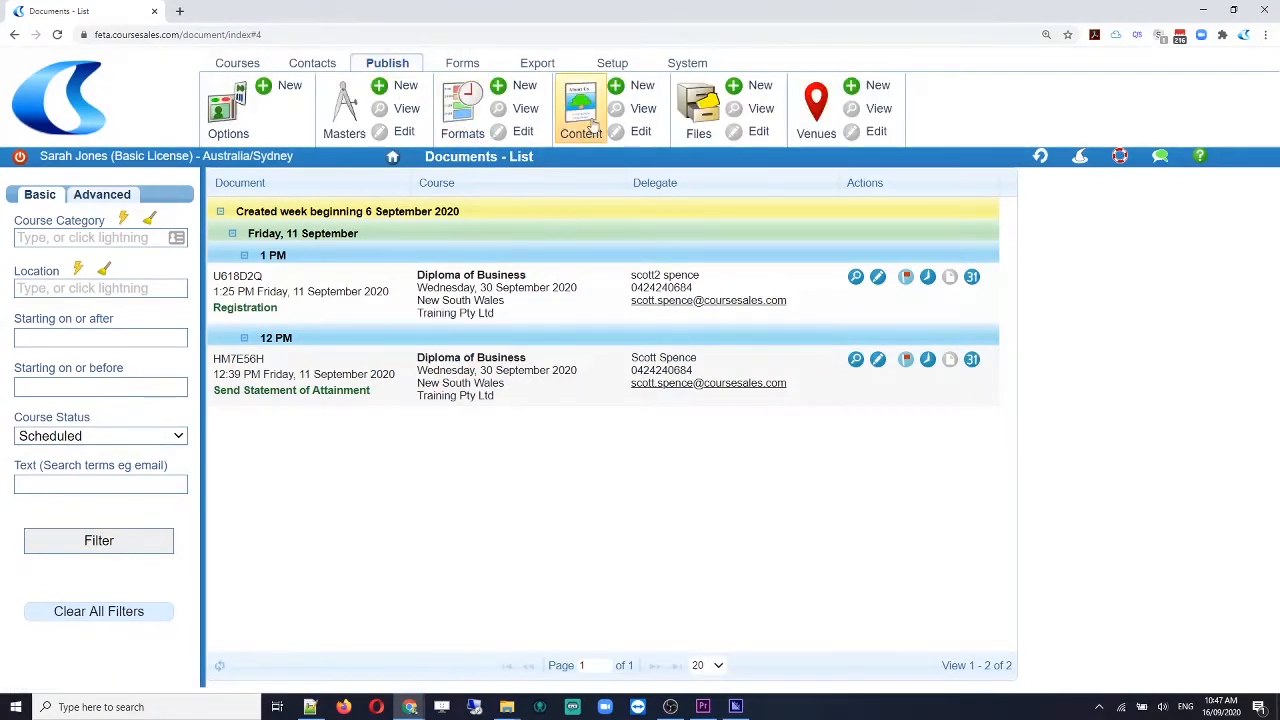
left_click(590, 118)
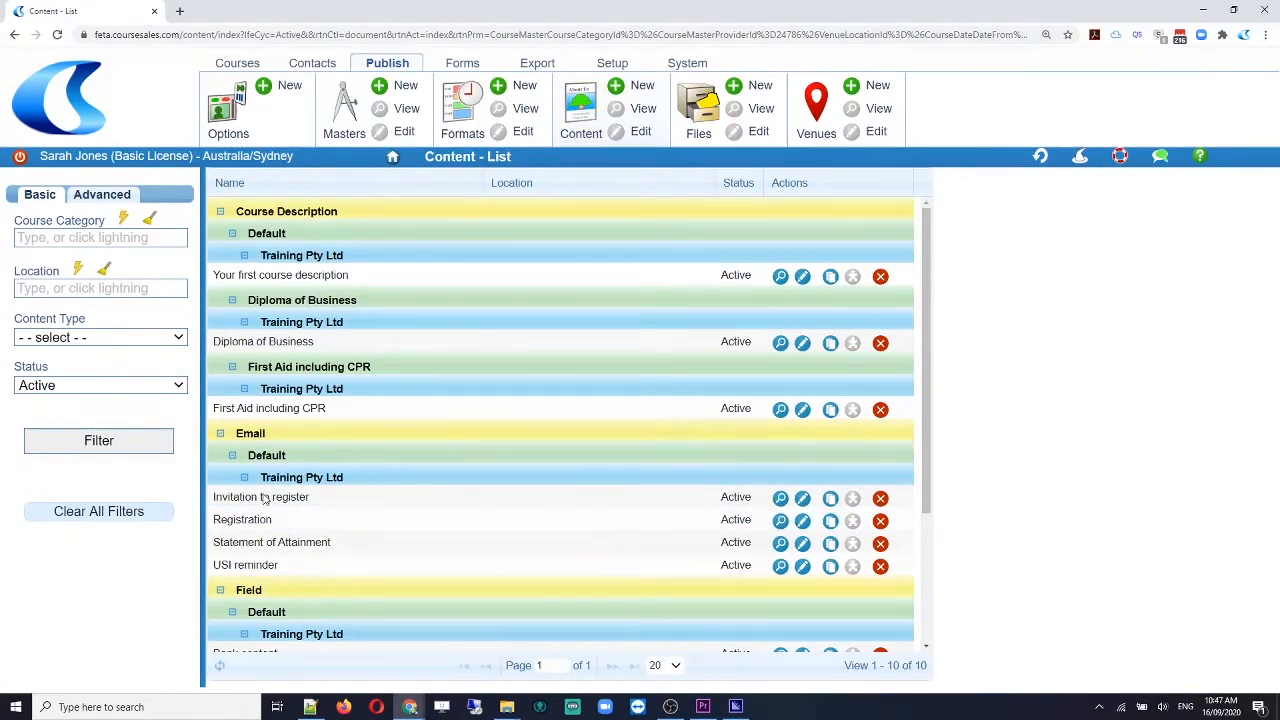
left_click(109, 339)
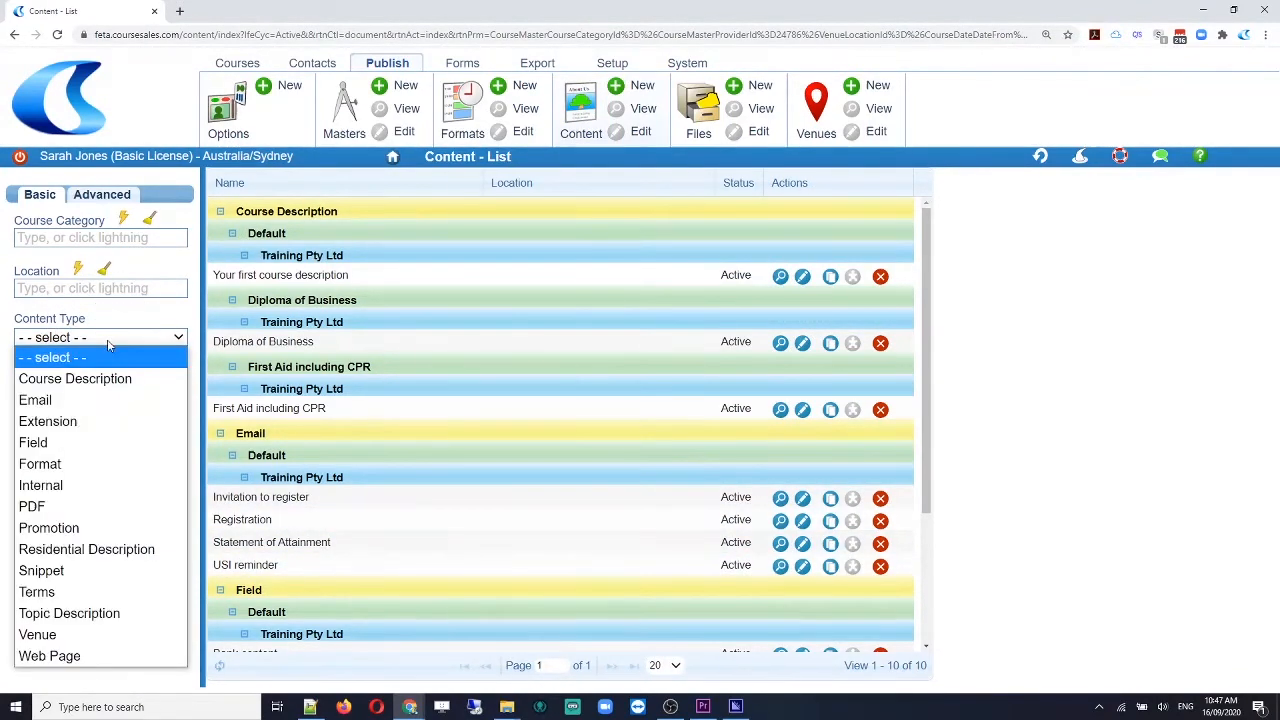
left_click(109, 400)
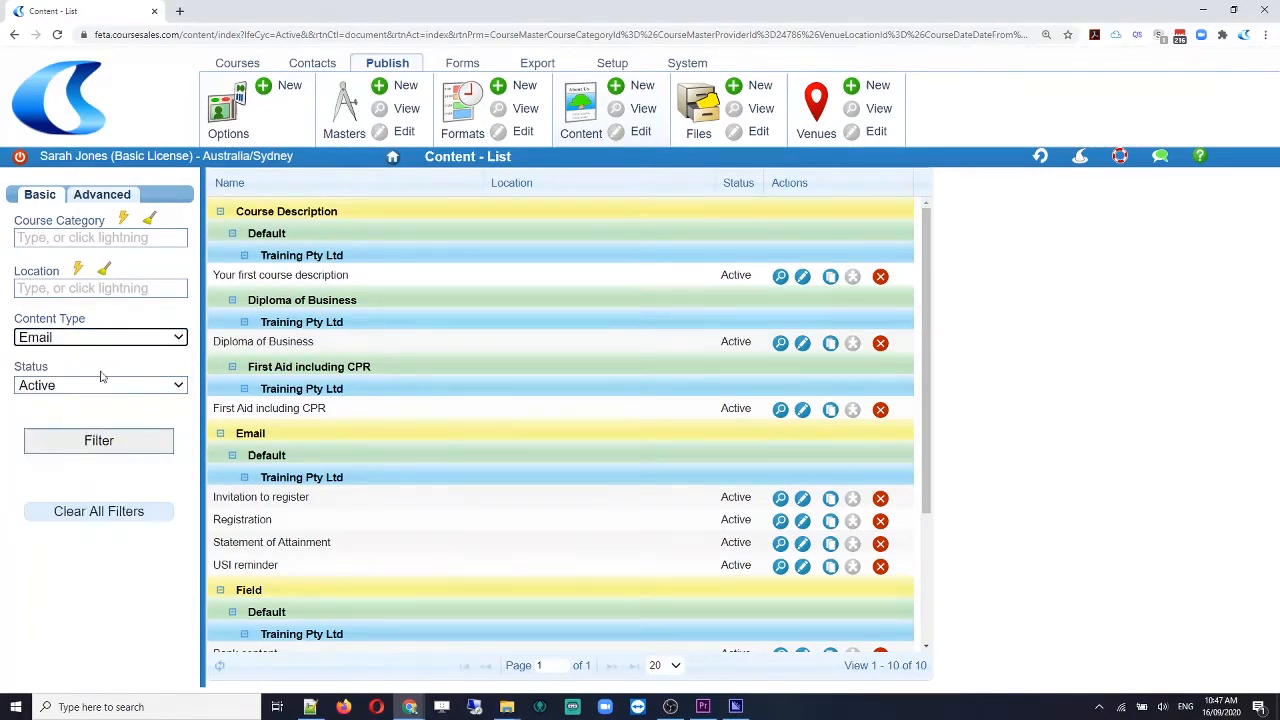
left_click(102, 441)
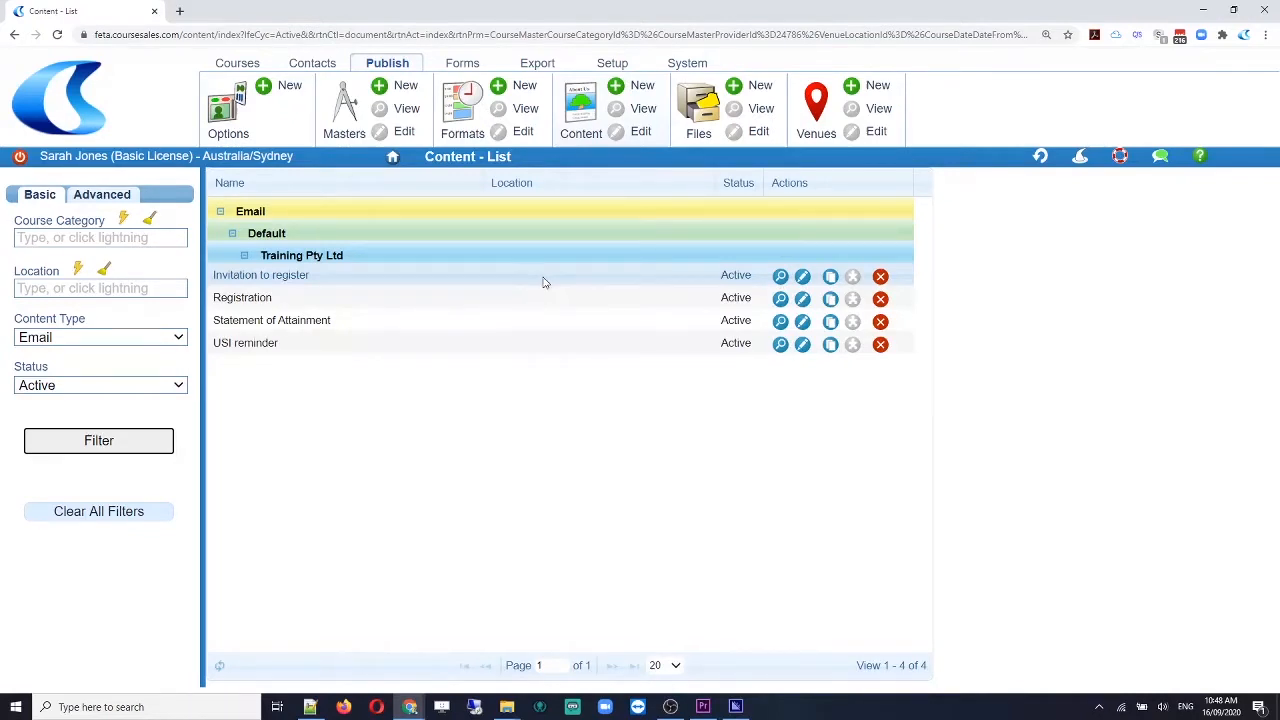
Open the "Invitation to register" email content for editing and review its subject and body.
left_click(802, 280)
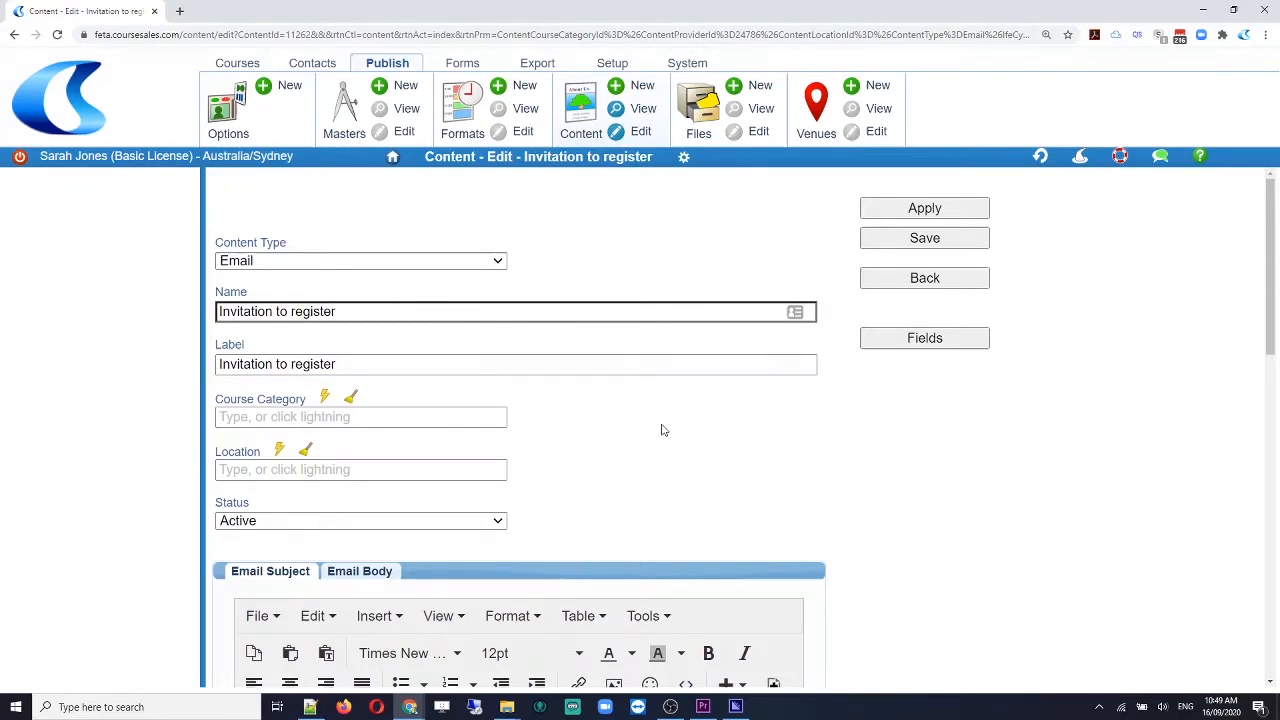
scroll(663, 429, "down", 3)
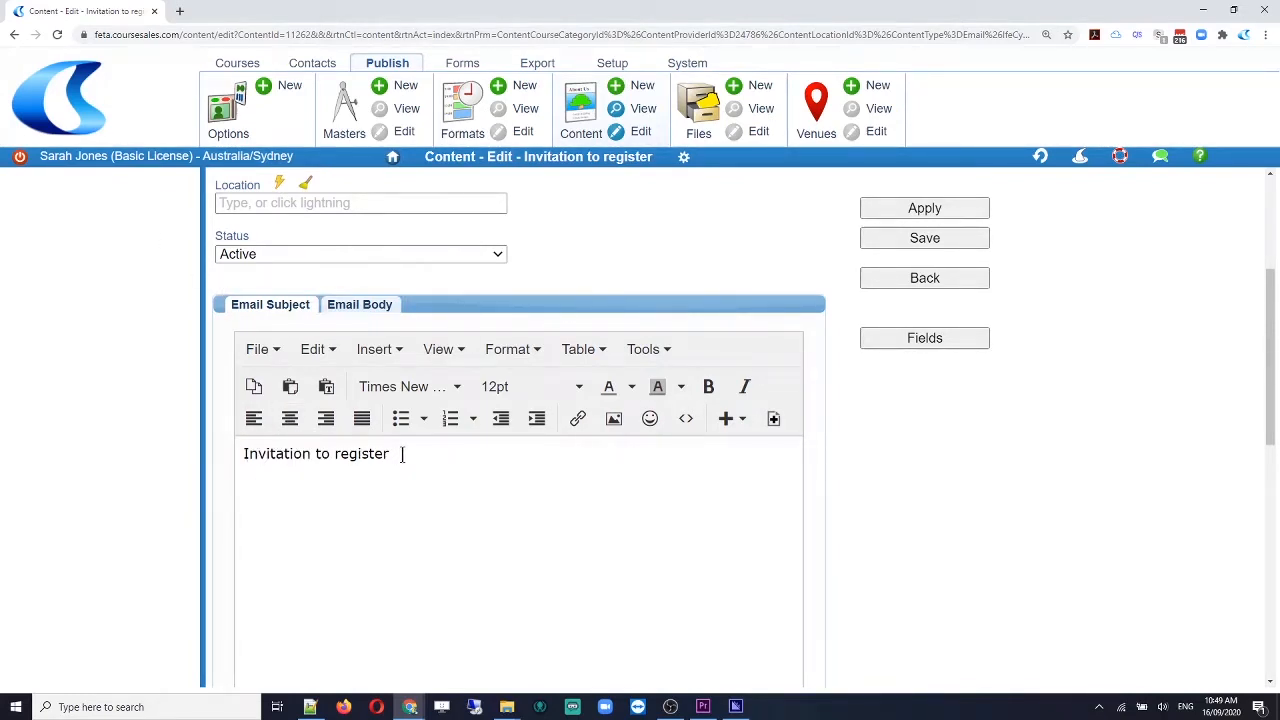
left_click(370, 311)
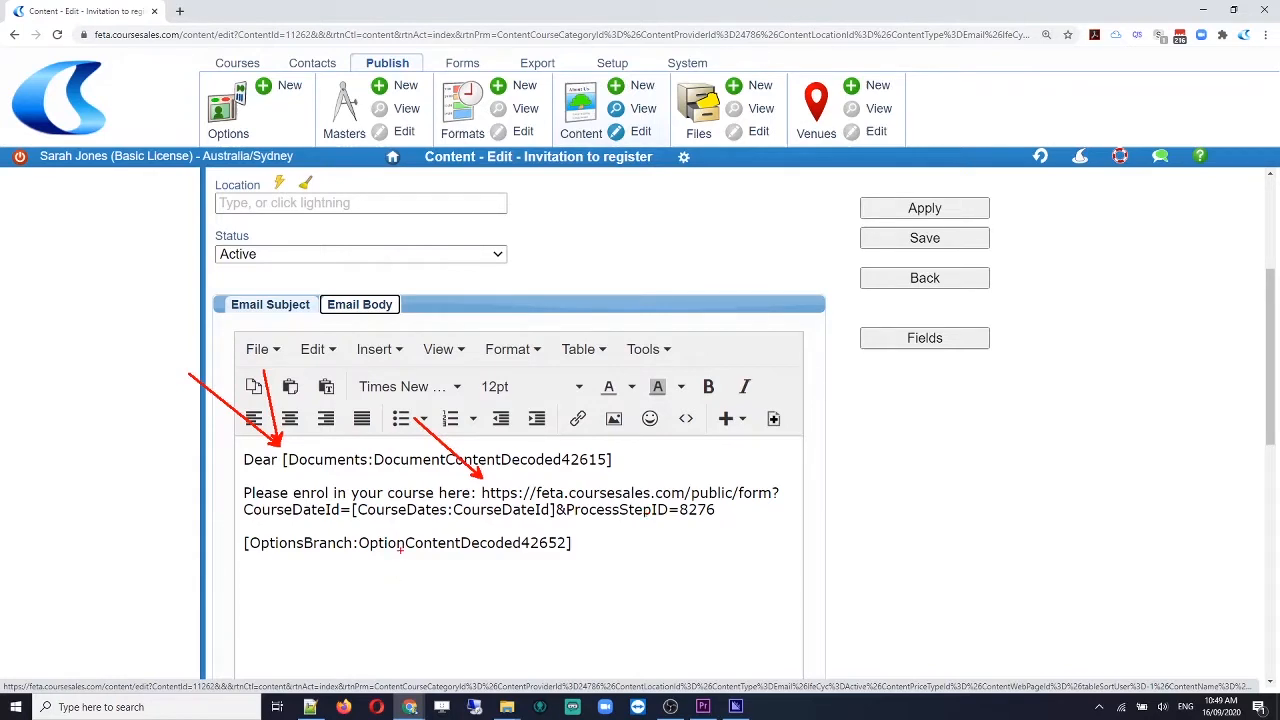
left_click_drag(398, 553, 362, 620)
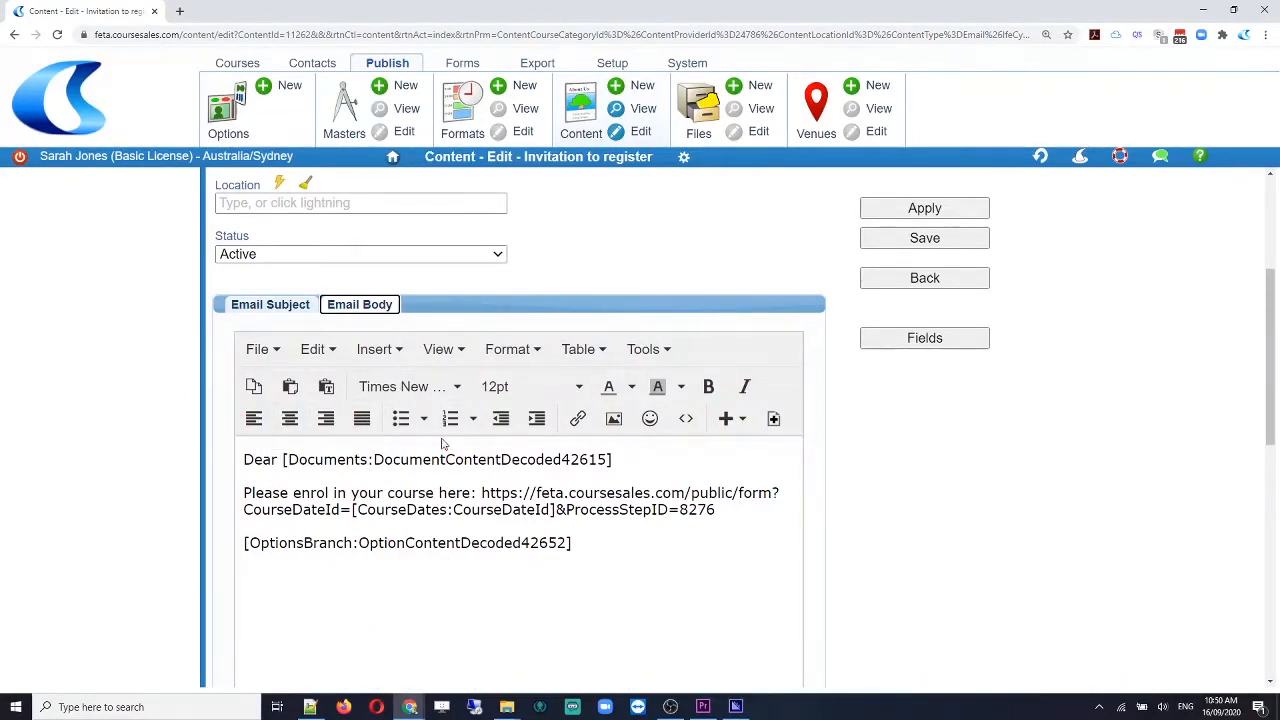
Append the word "on" to the end of the "Invitation to register" email subject.
left_click(284, 305)
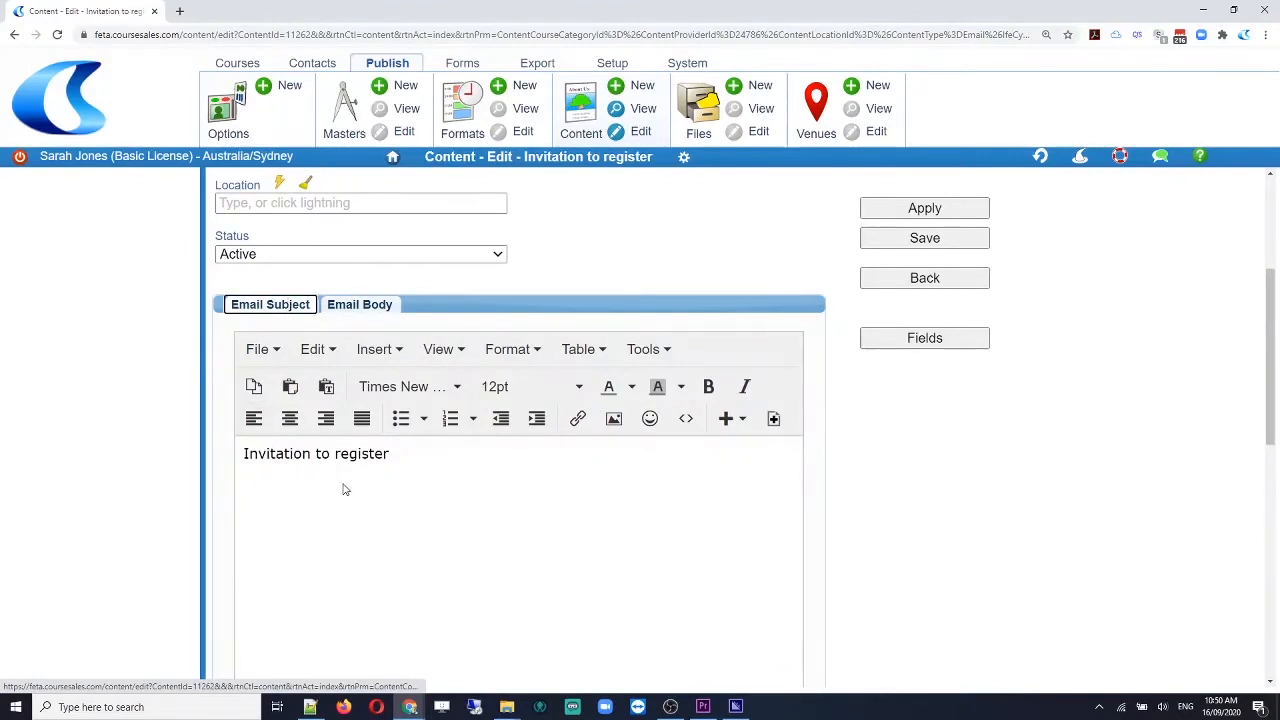
left_click(392, 456)
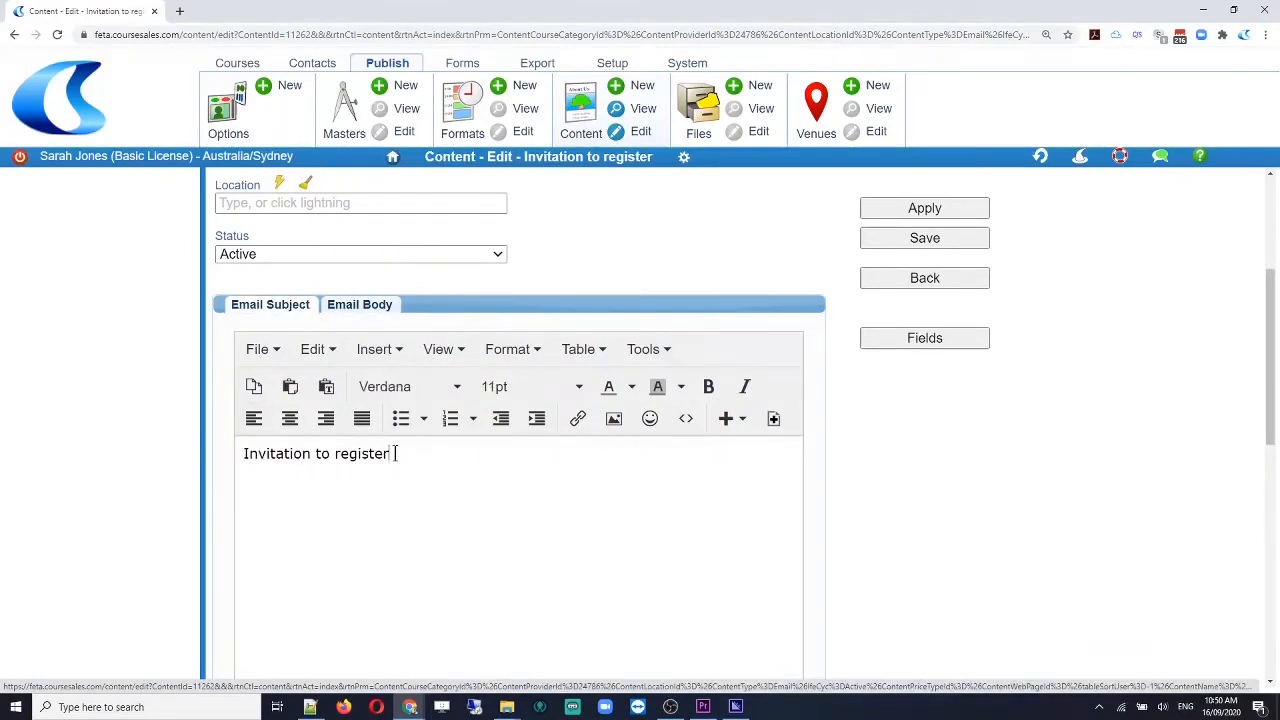
type("on")
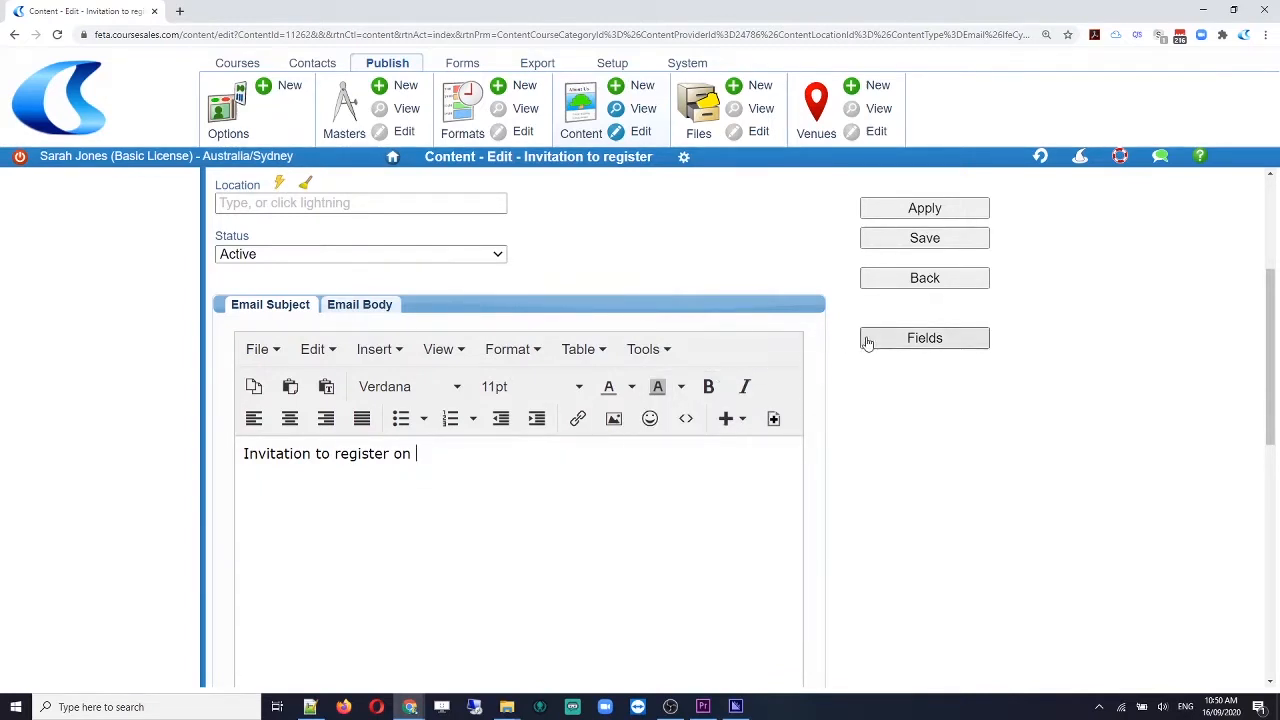
Open the field reference list and search the Course Dates record type for "cate".
left_click(920, 340)
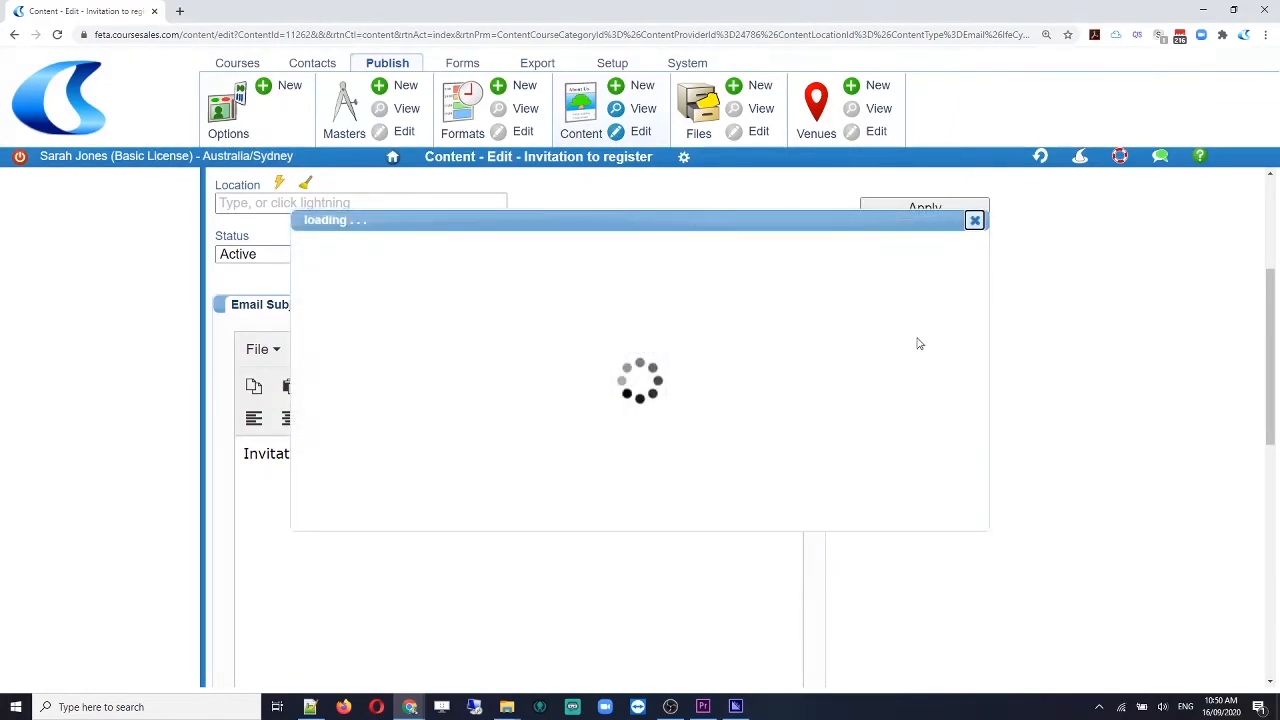
left_click_drag(611, 220, 850, 45)
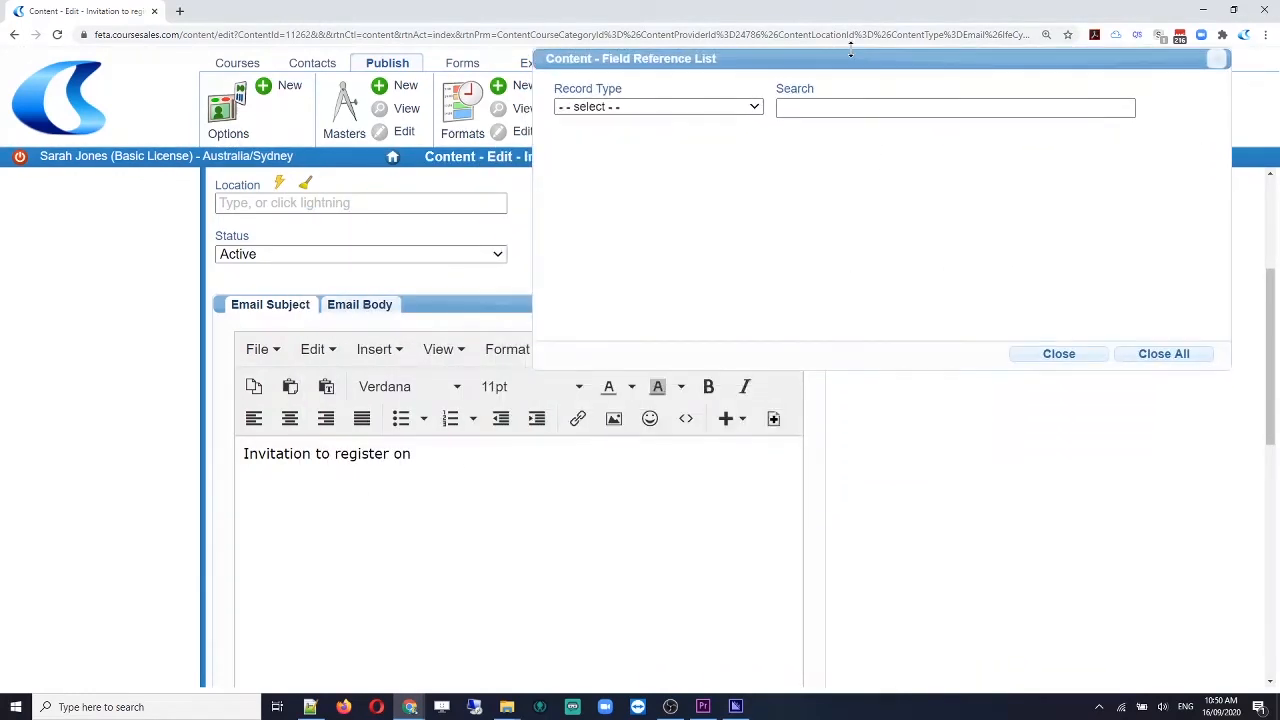
left_click(608, 107)
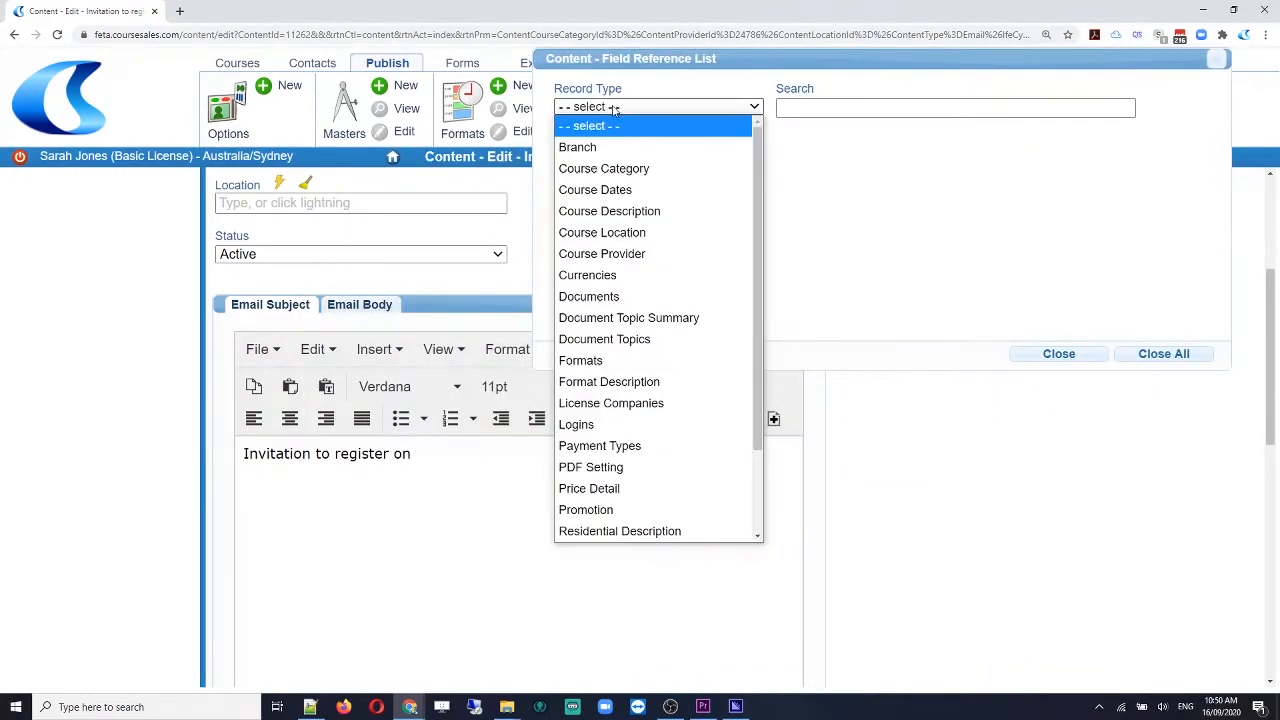
left_click(628, 190)
left_click(795, 106)
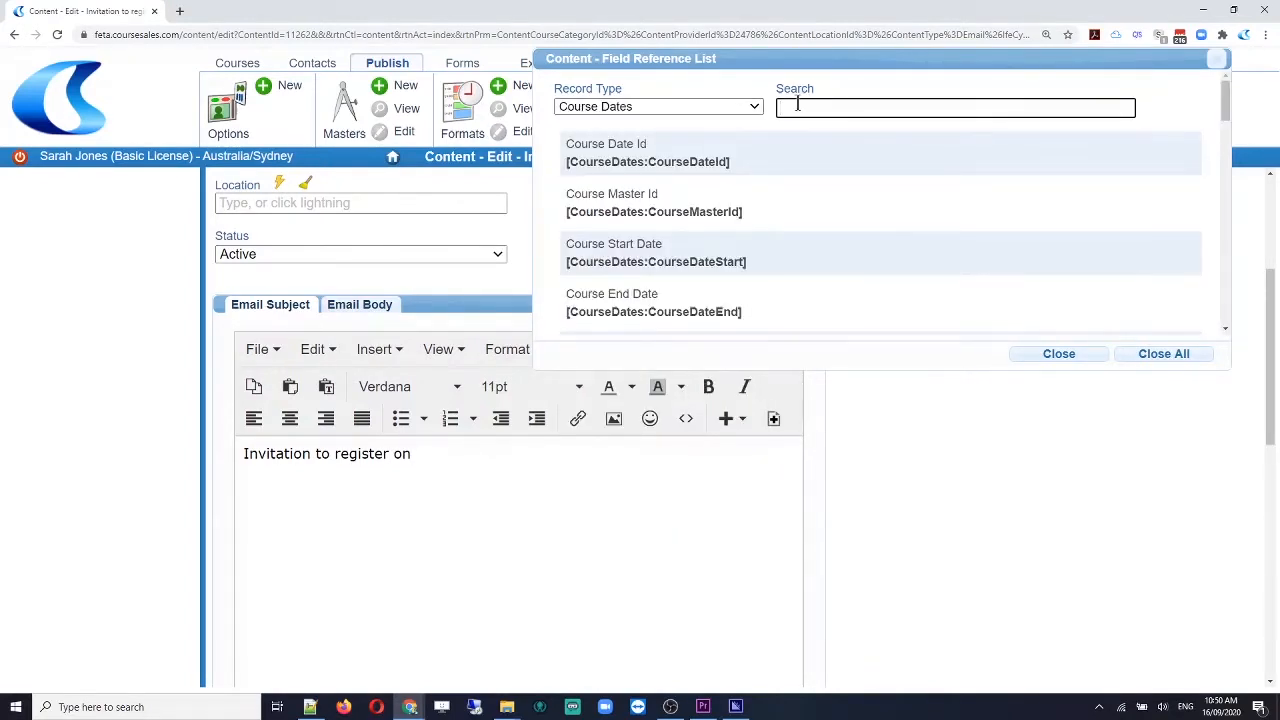
type("cate")
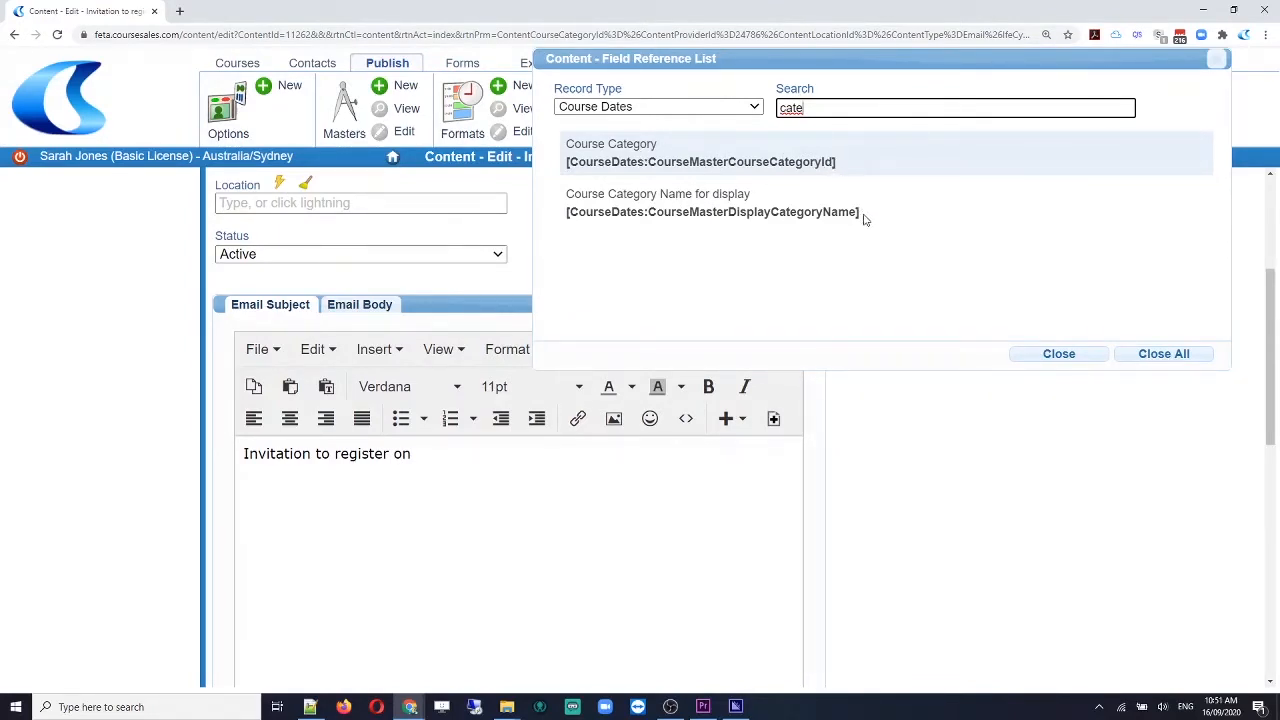
Add the field [CourseDates:CourseMasterDisplayCategoryName] to the end of the email subject and close the field reference list.
left_click_drag(862, 214, 567, 212)
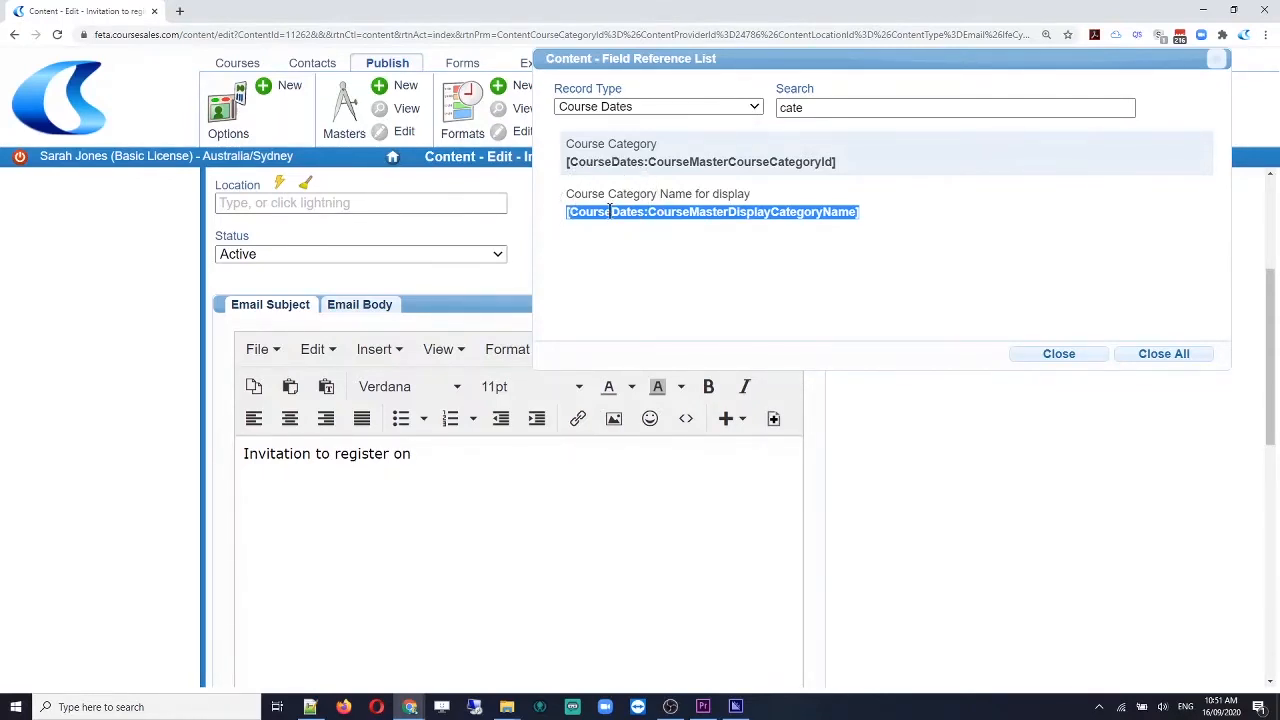
left_click_drag(608, 212, 474, 455)
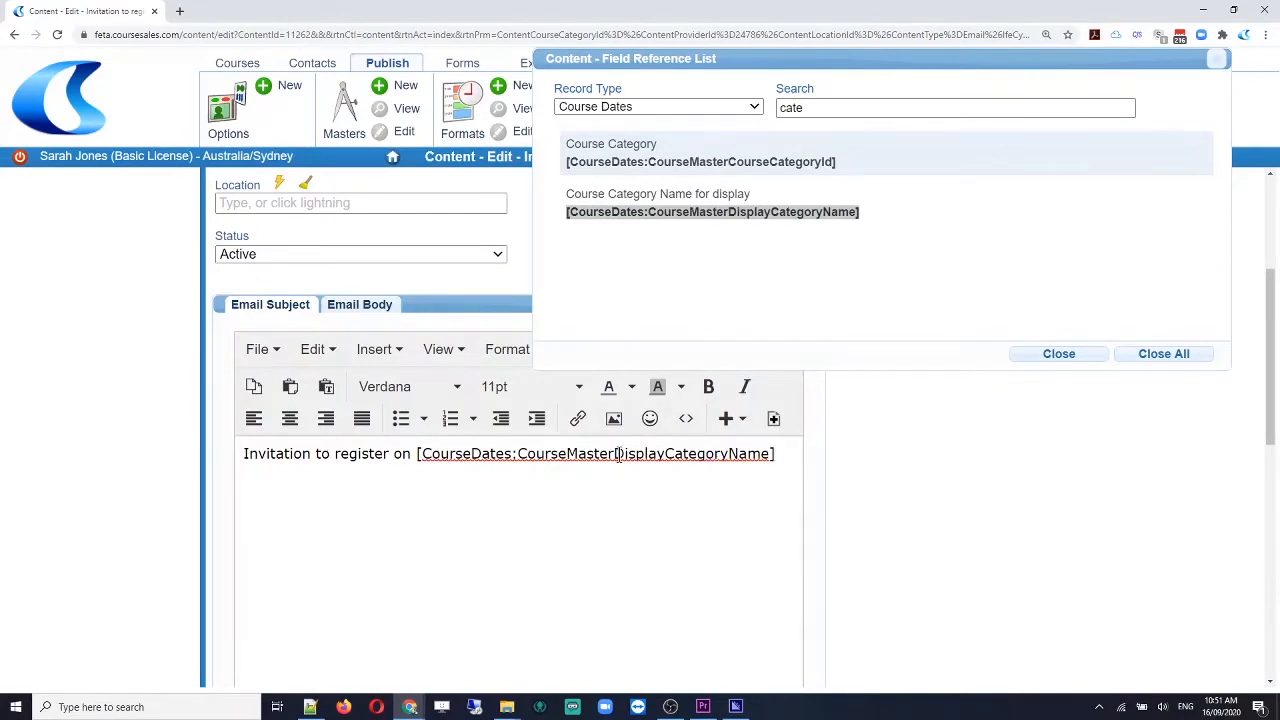
left_click(1057, 354)
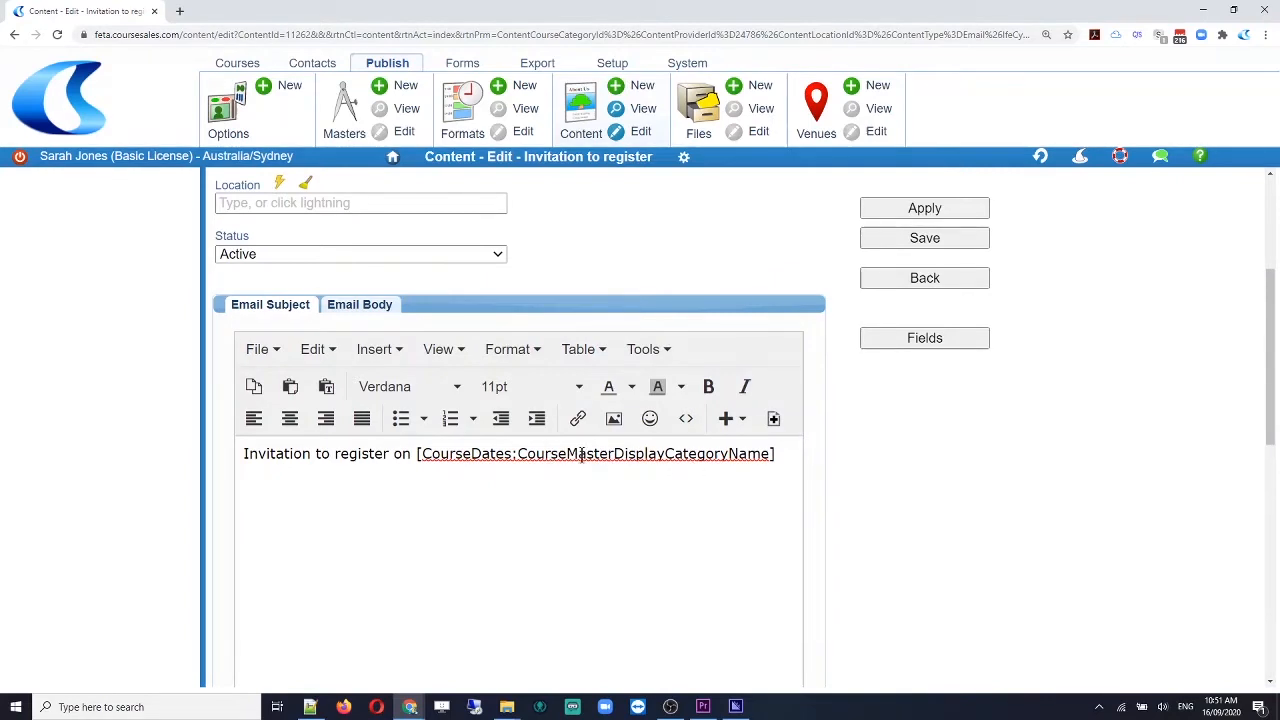
Below the greeting in the email body, add "We are really looking forward to seeing you on this course. Please feel free to email or phone us with any questions.".
left_click(355, 310)
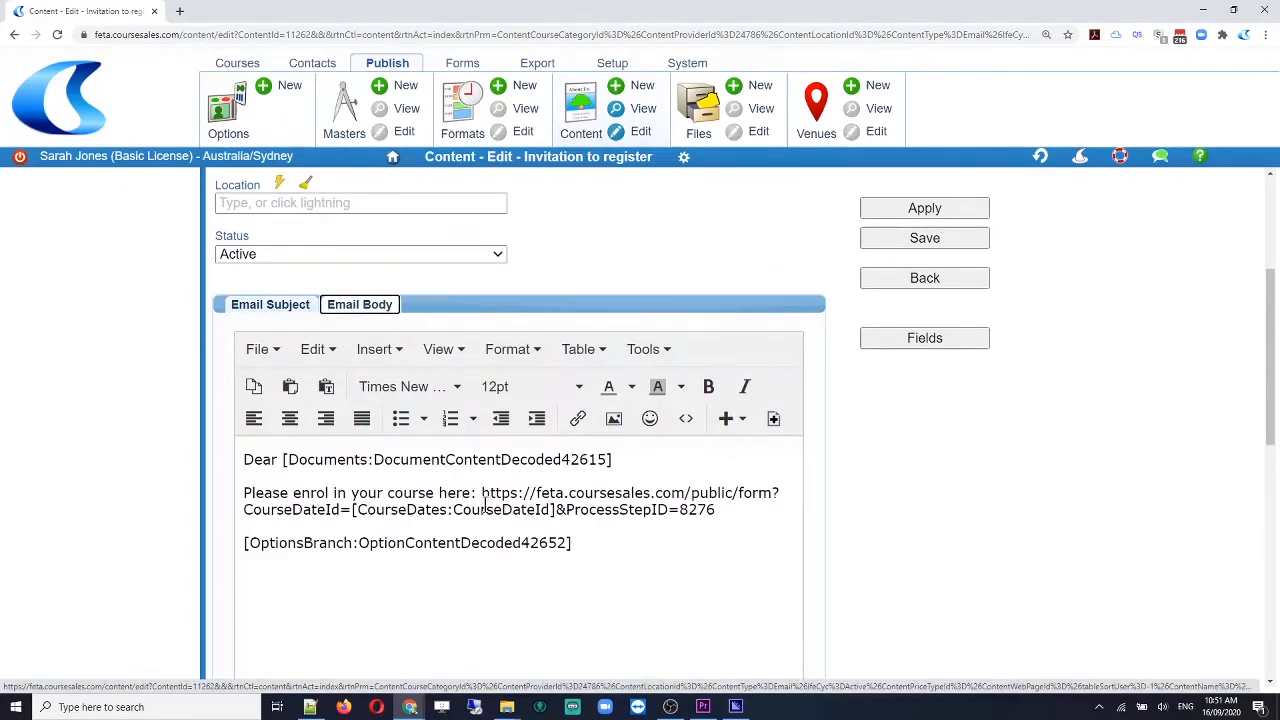
left_click(273, 470)
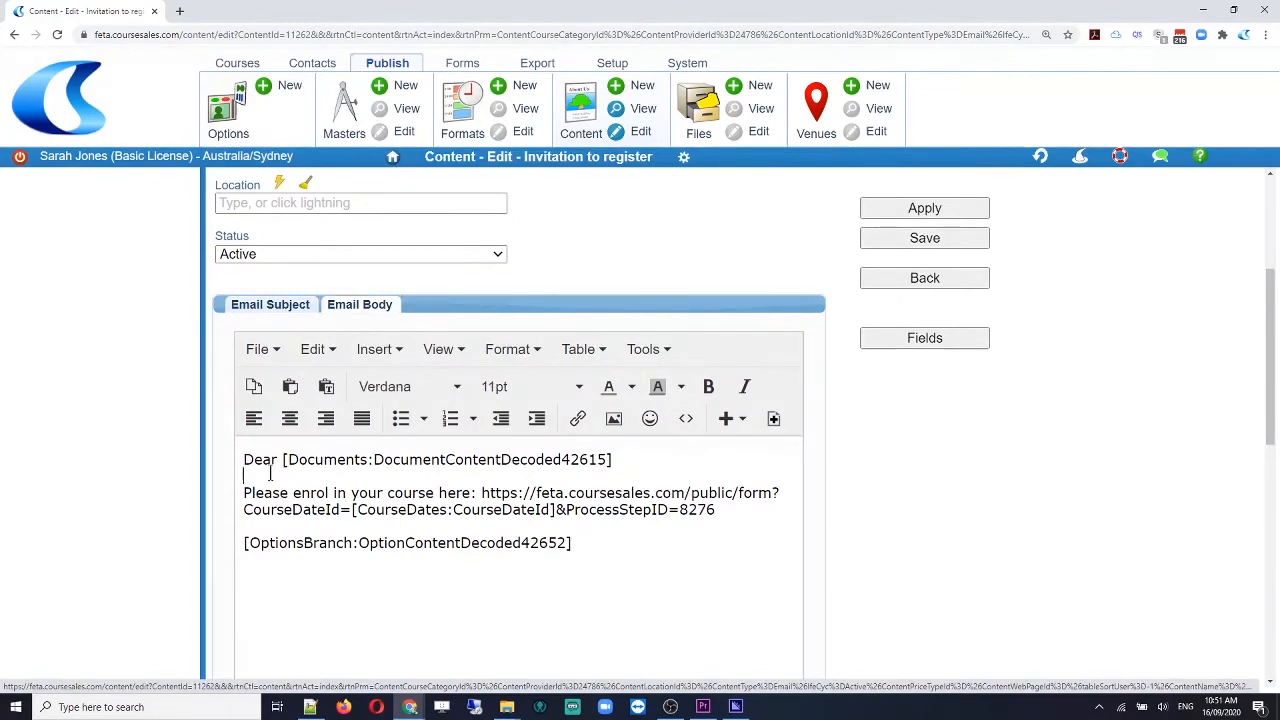
key("Return")
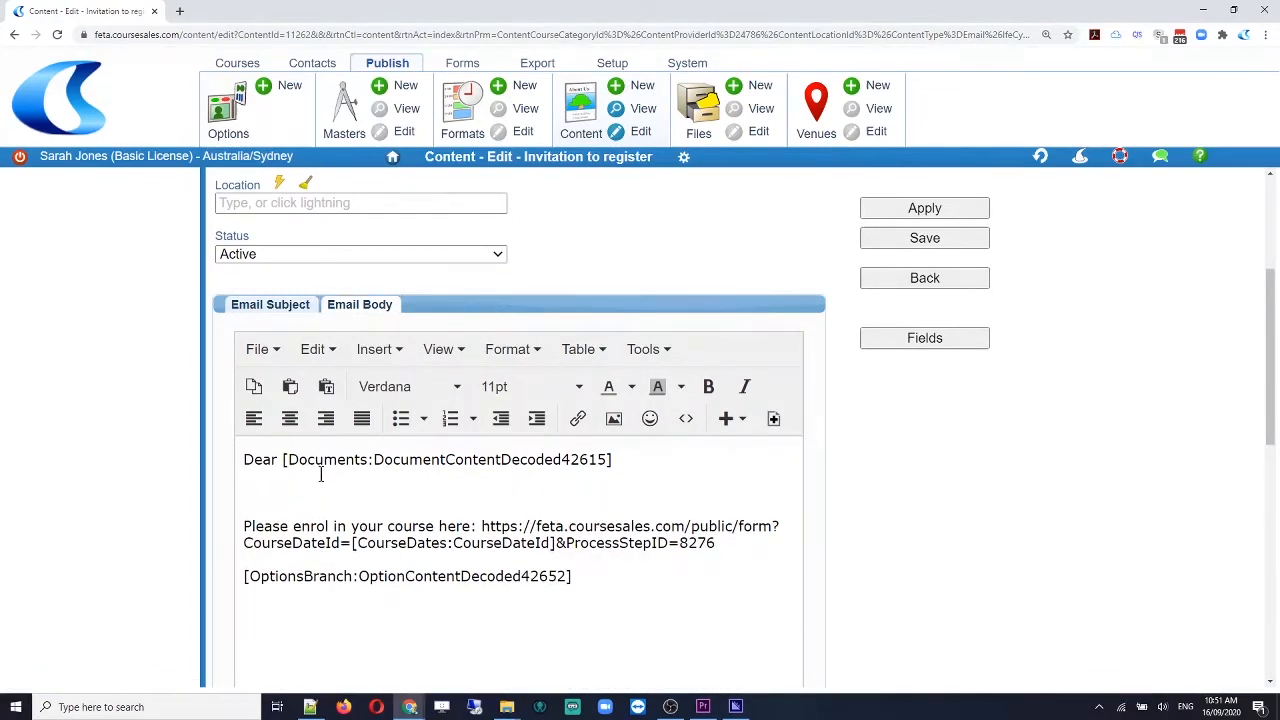
type("We are really looking forward to seeing ")
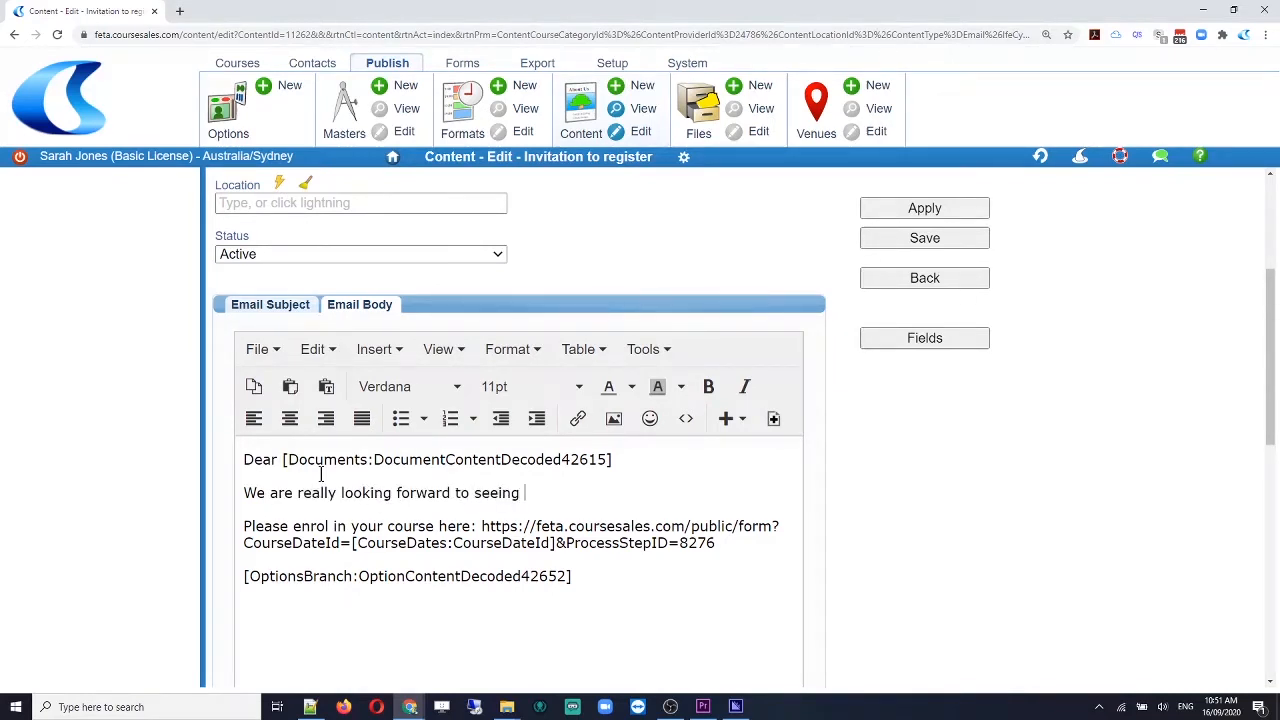
type("you on this course. Please feel")
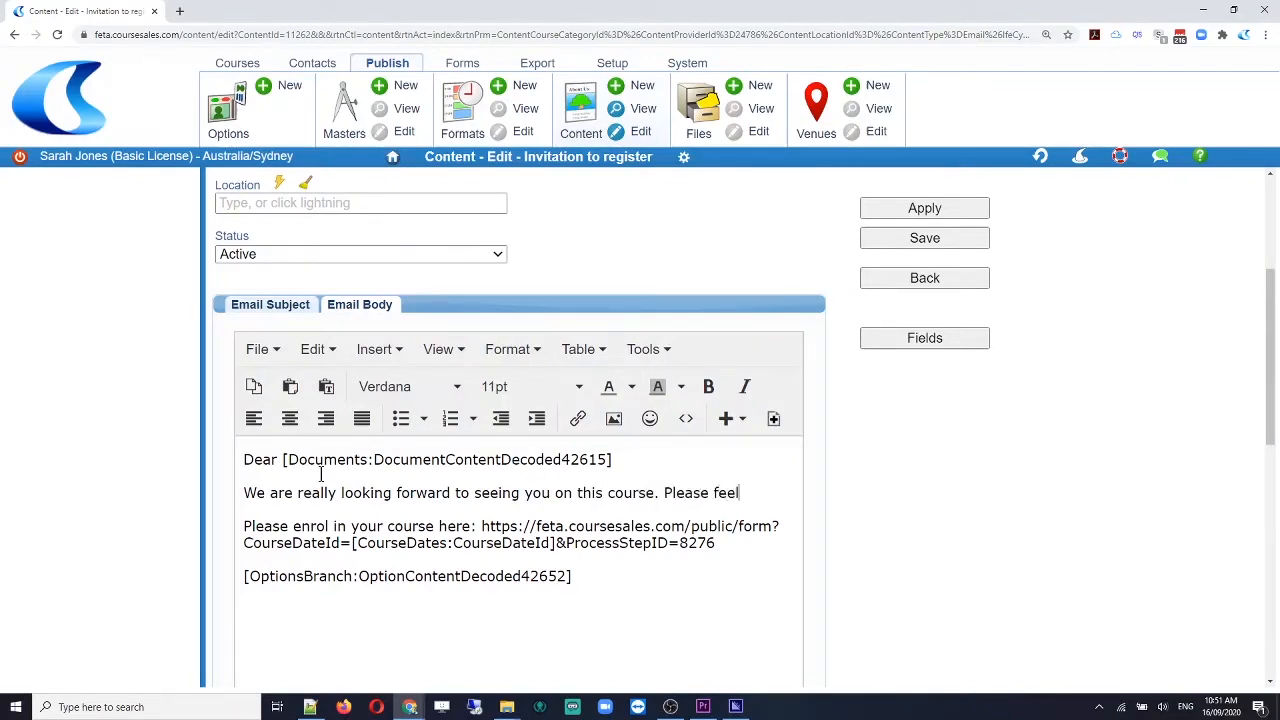
type(" free to email")
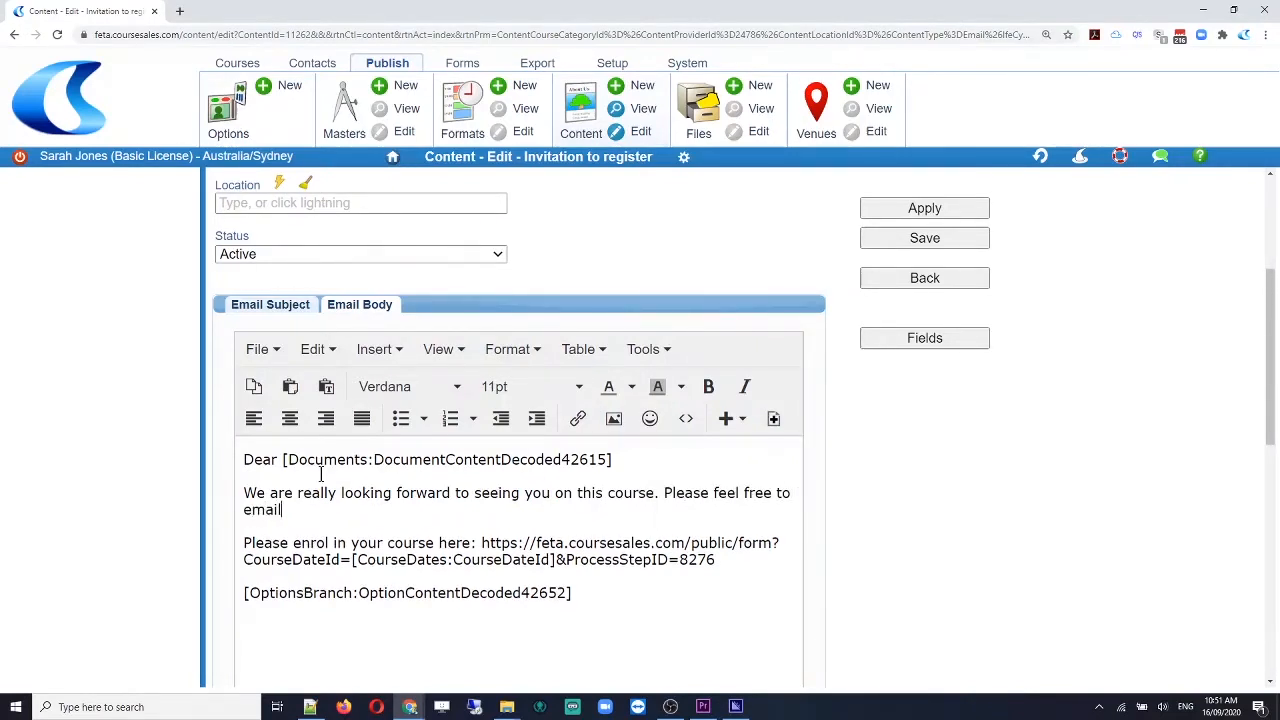
type(" or phone n")
key("BackSpace")
type("us")
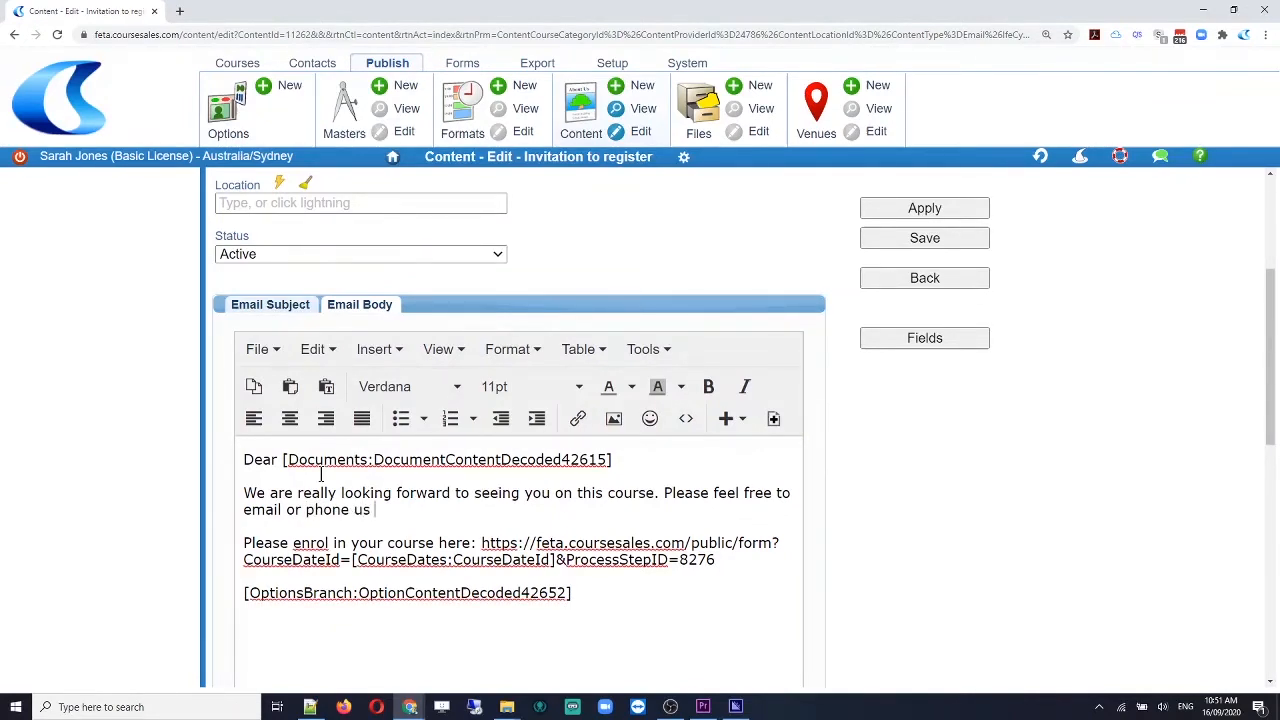
type(" with any questions.")
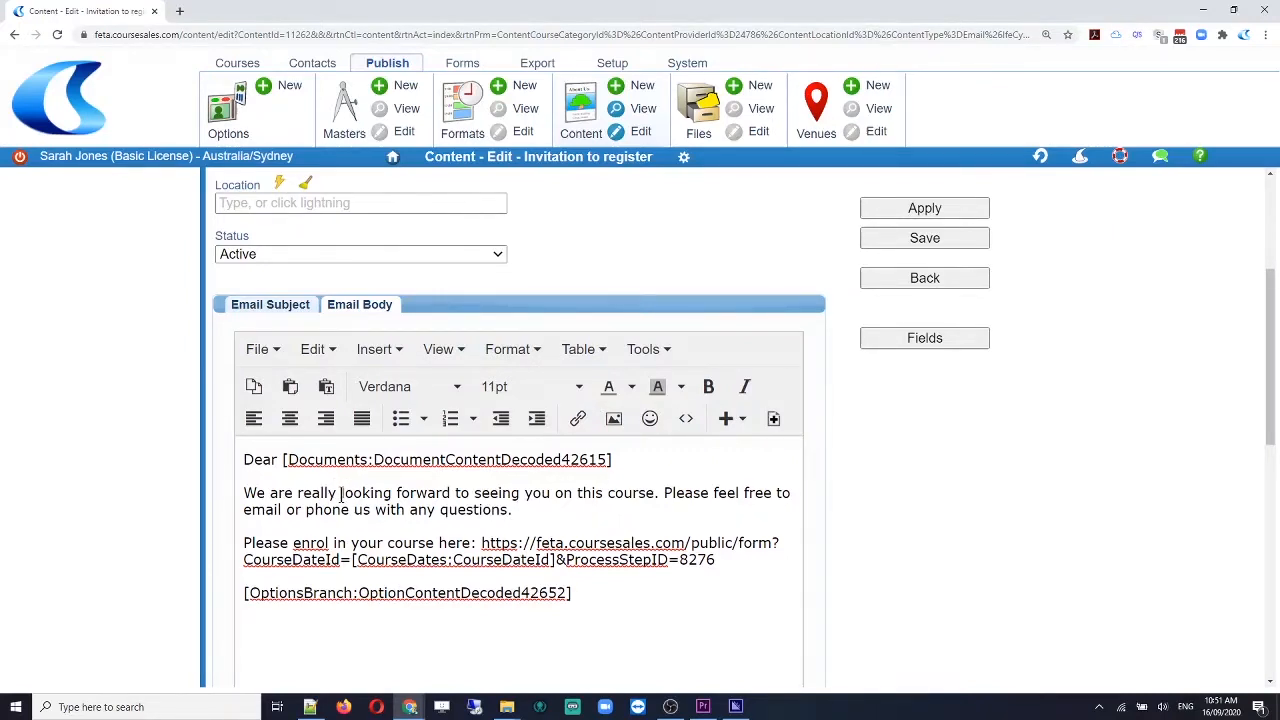
Make the words "really looking forward" bold in the new paragraph of the email body.
left_click_drag(297, 492, 450, 494)
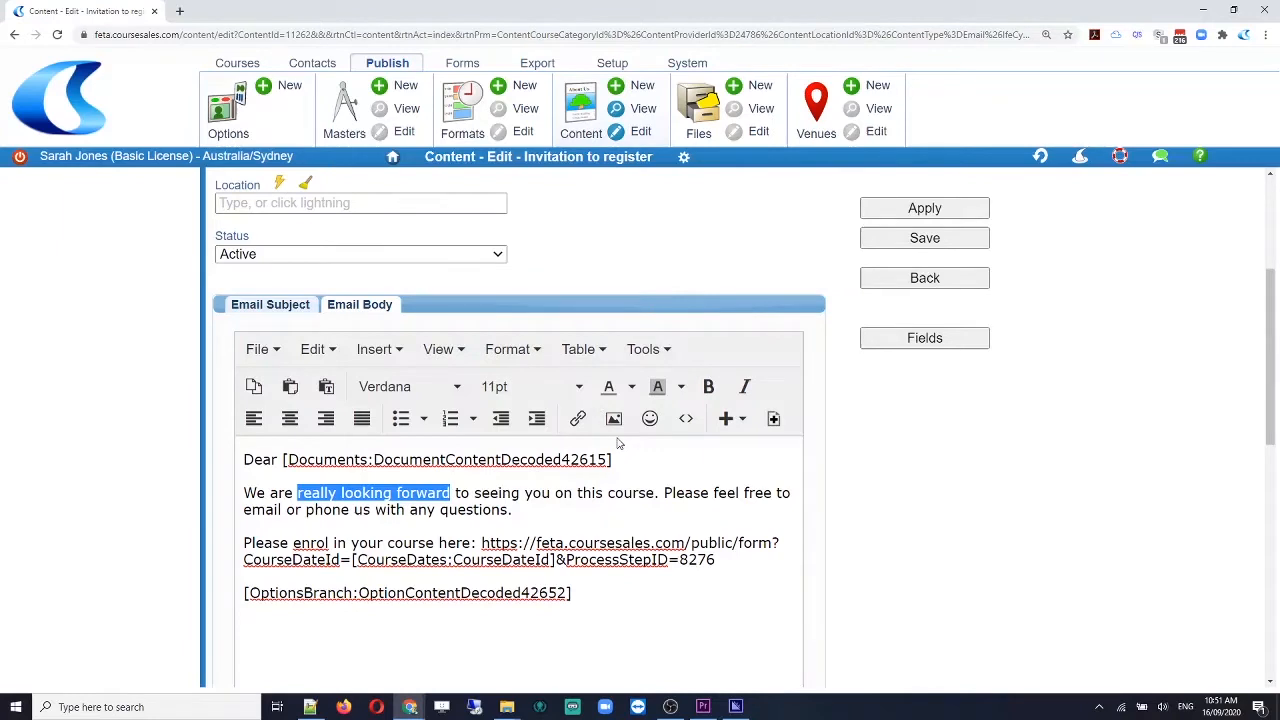
left_click(709, 386)
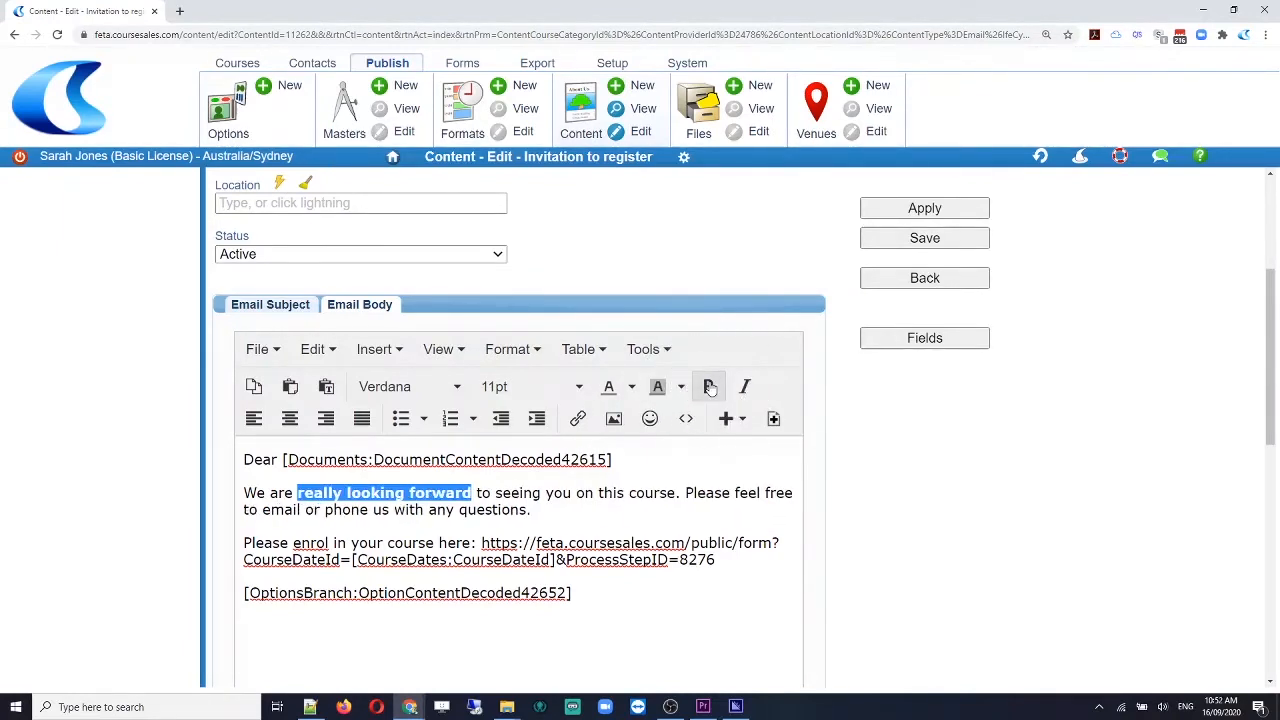
left_click(561, 504)
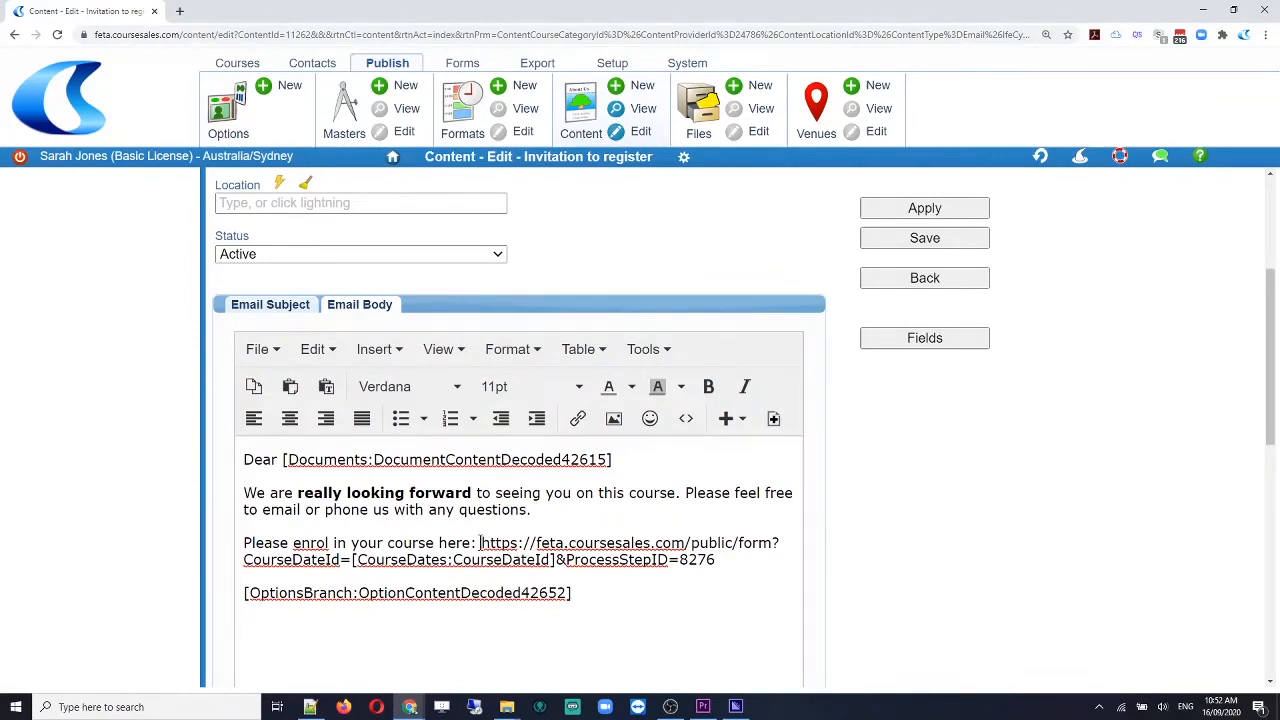
Remove the enrolment form URL and the colon after "Please enrol in your course here" in the email body.
left_click(481, 542)
left_click_drag(481, 543, 720, 561)
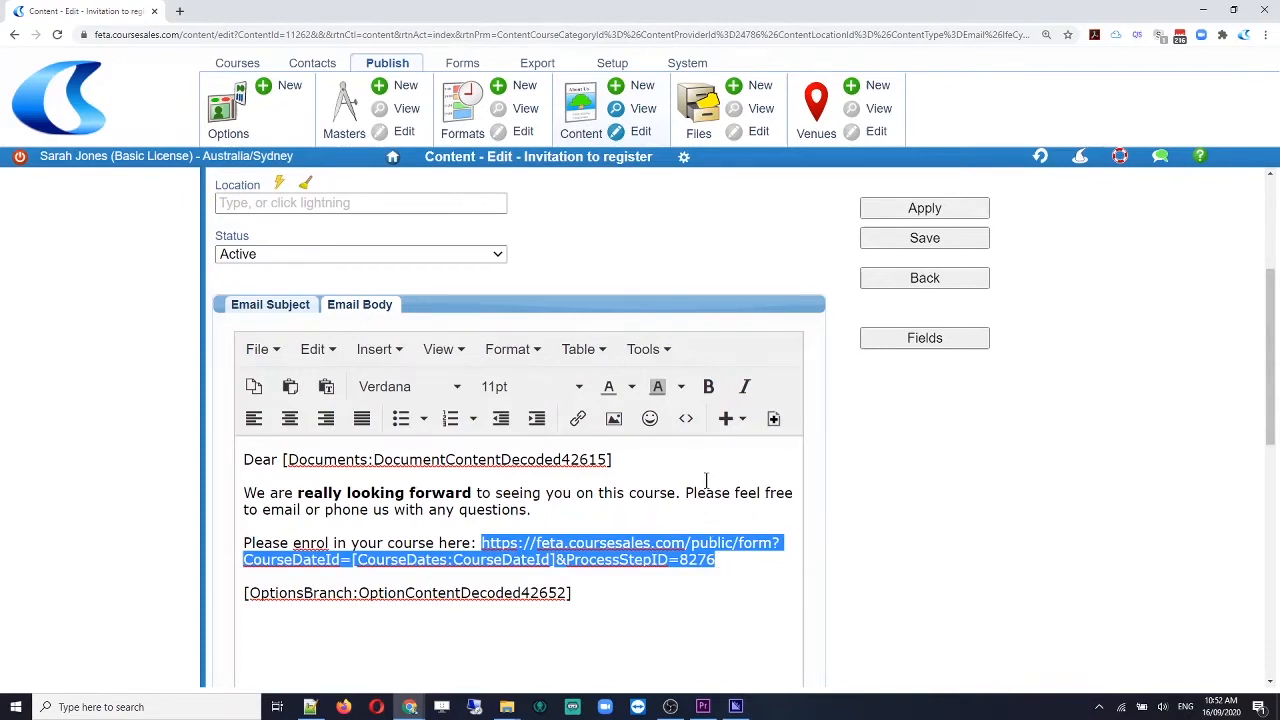
key("Delete")
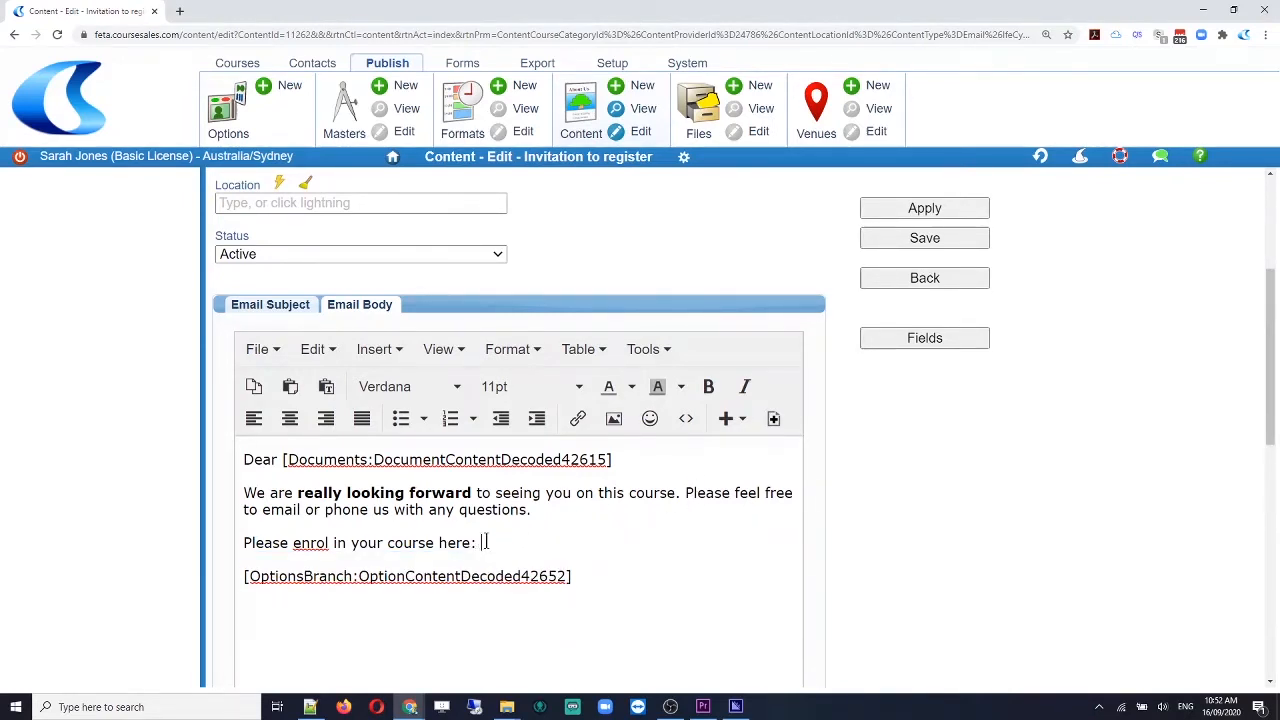
key("BackSpace")
key("BackSpace")
Link "Please enrol in your course here" to the copied enrolment form URL ending in [CourseDates:CourseDateId]&ProcessStepID=8276, and save the email template.
left_click_drag(472, 543, 242, 543)
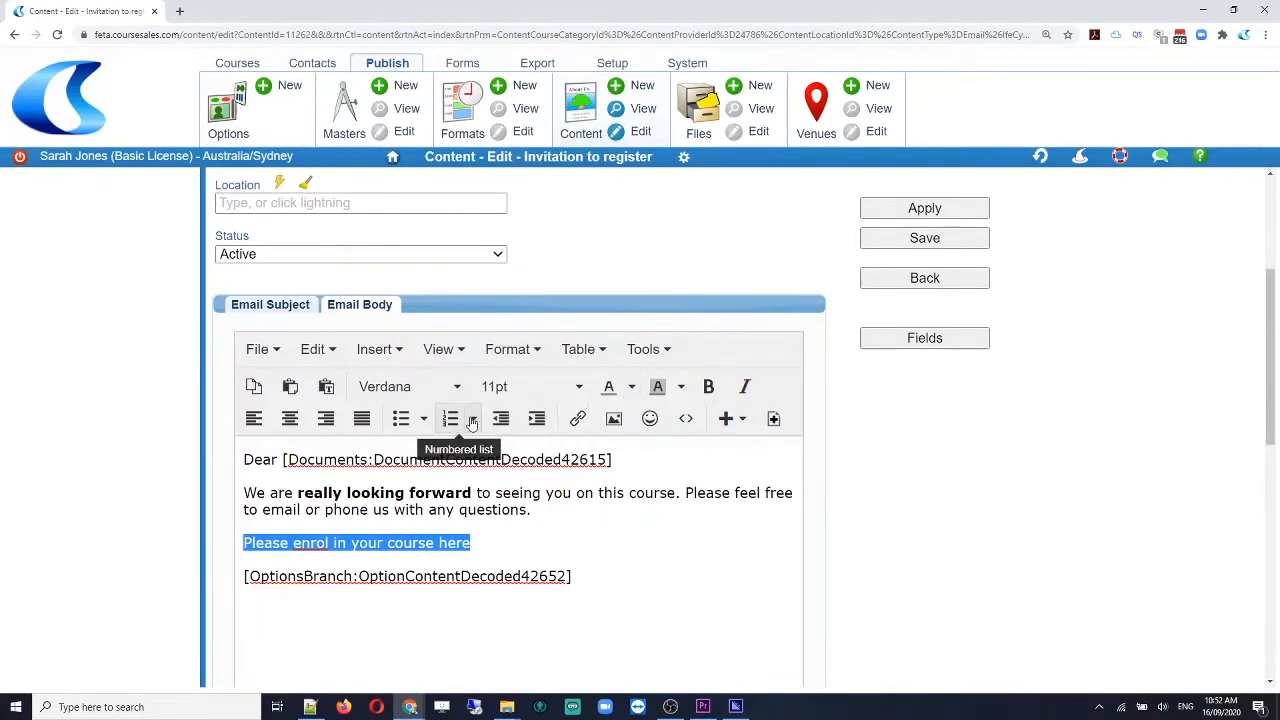
left_click(578, 419)
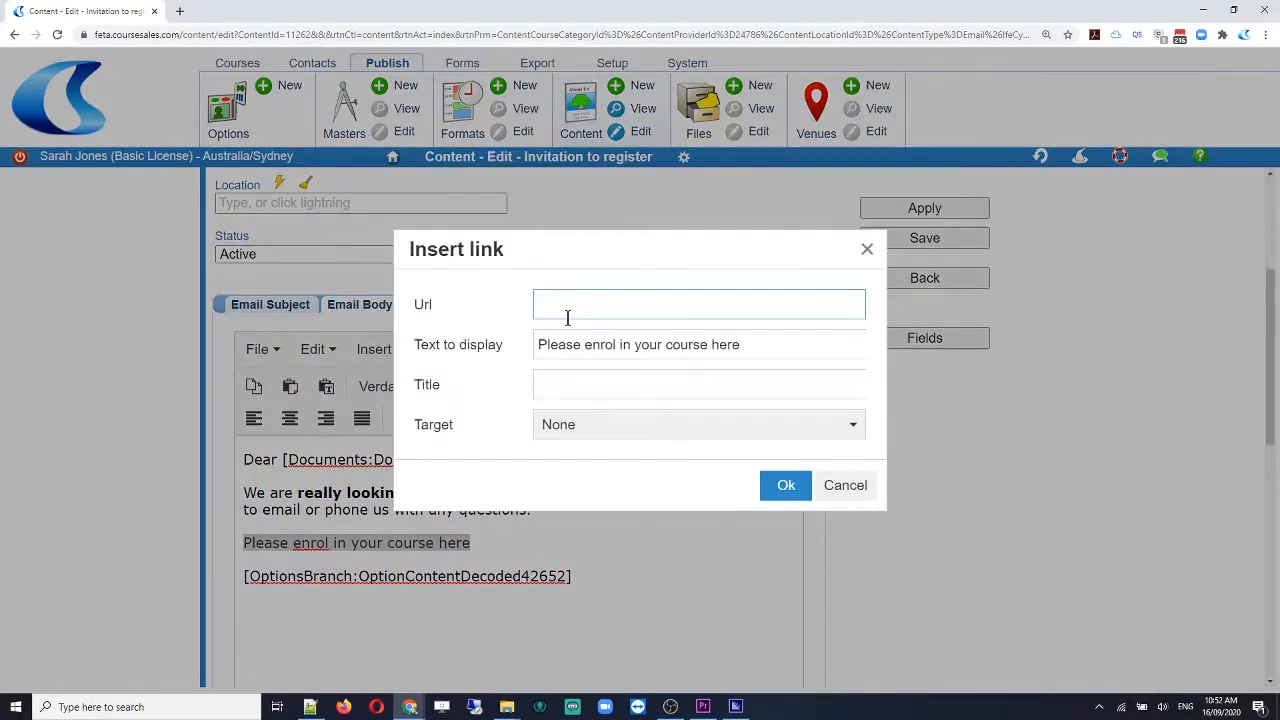
left_click(567, 317)
right_click(563, 306)
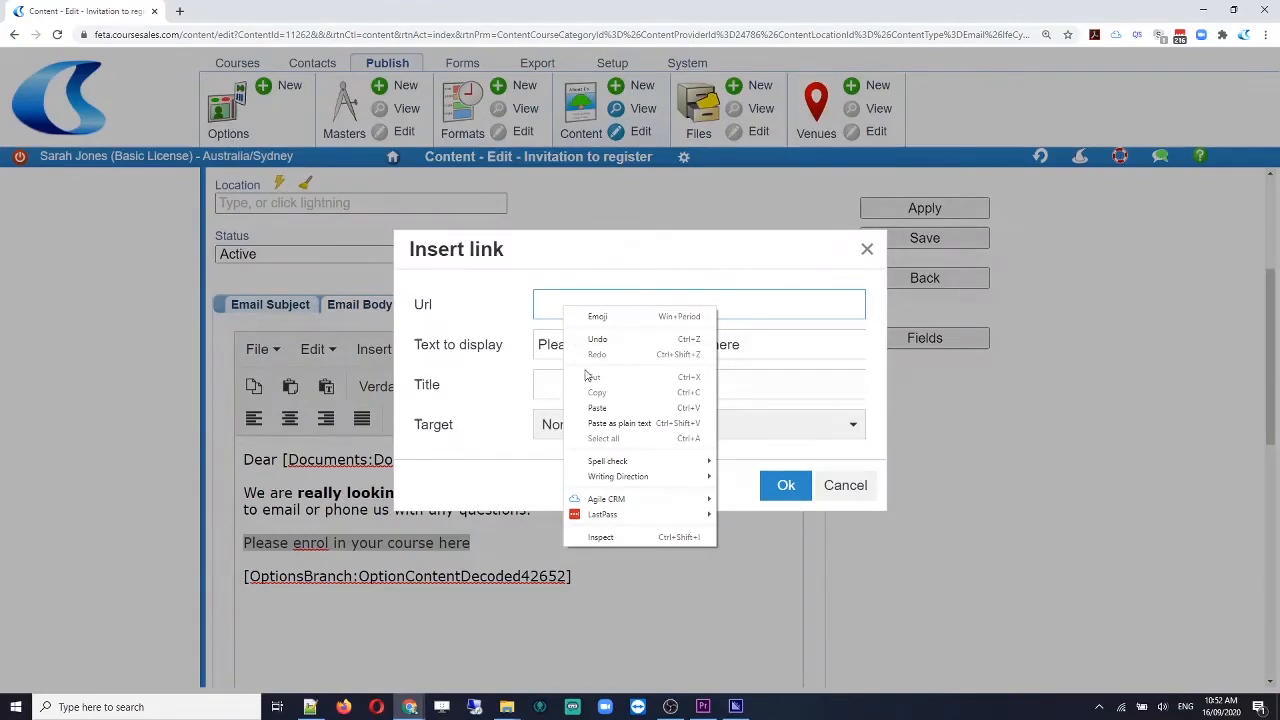
left_click(612, 410)
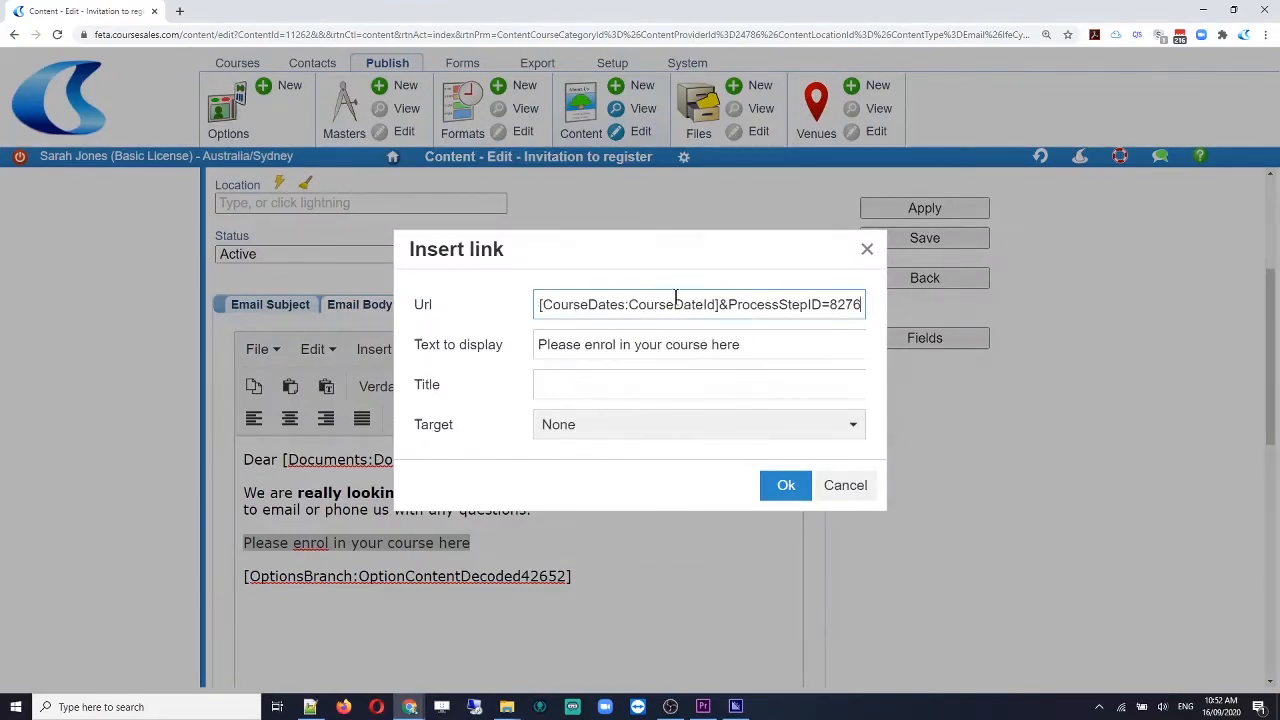
left_click_drag(599, 302, 488, 320)
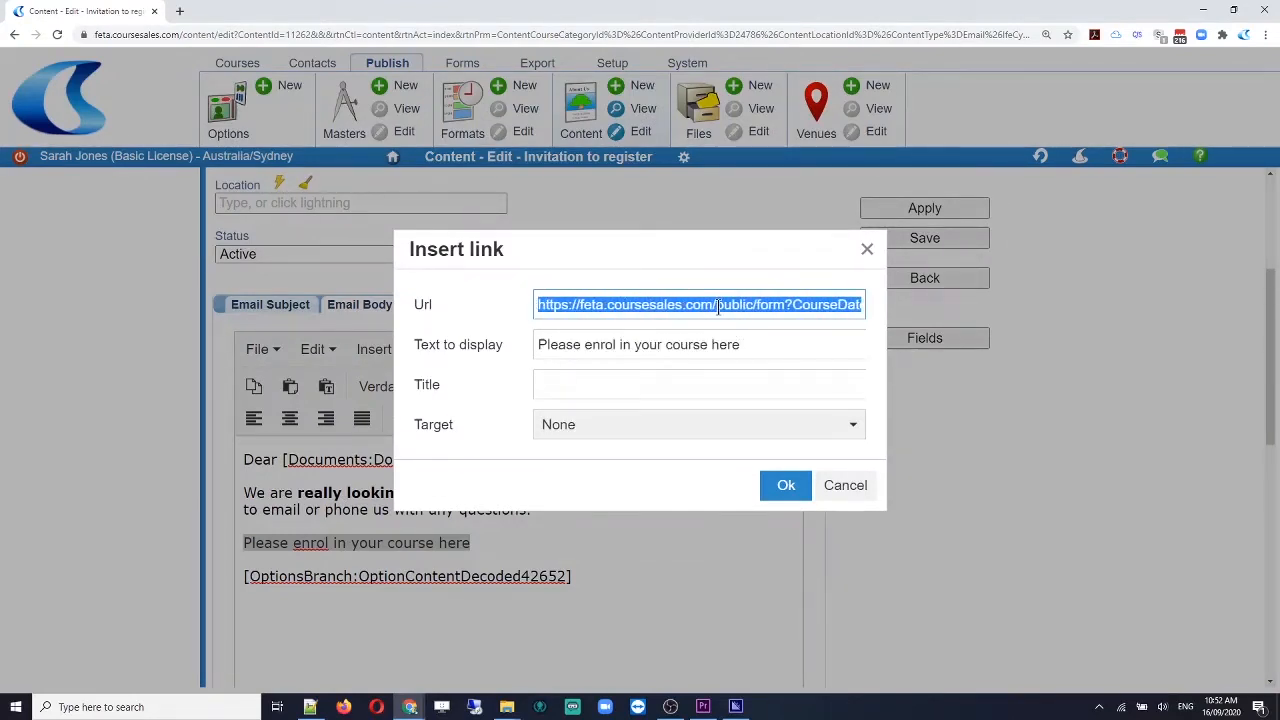
left_click_drag(806, 302, 882, 313)
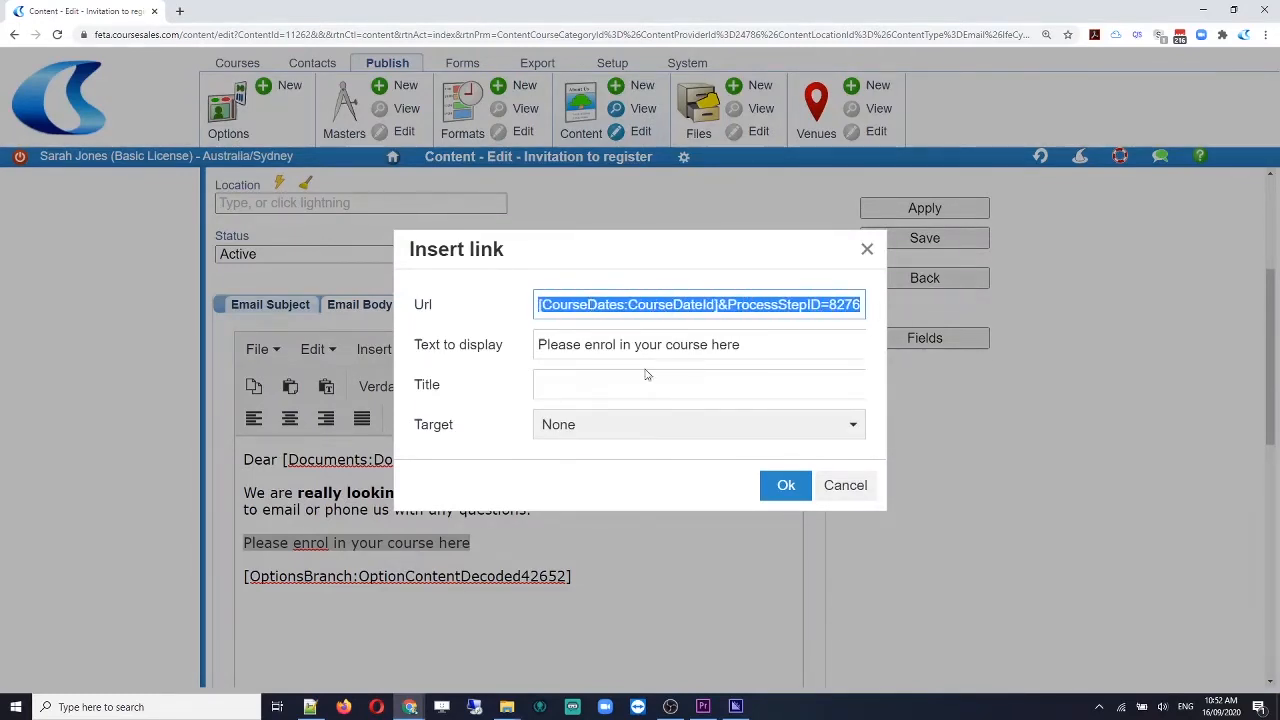
left_click(786, 492)
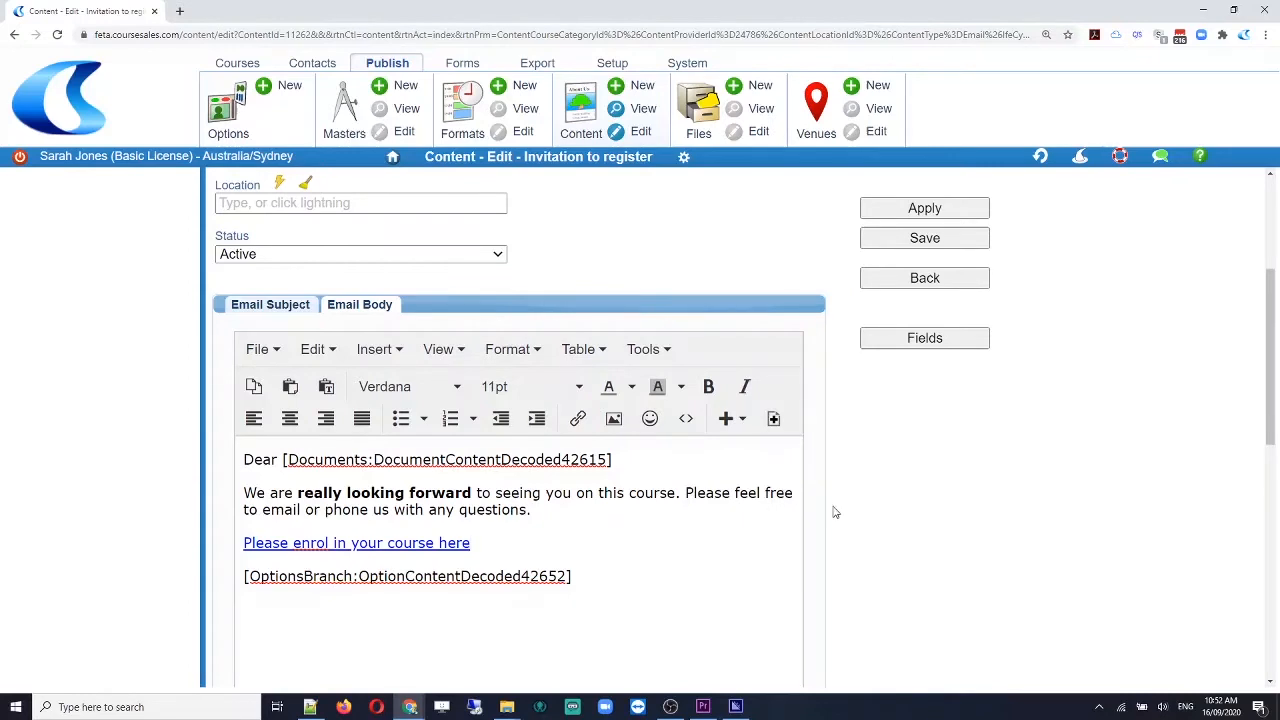
left_click(952, 242)
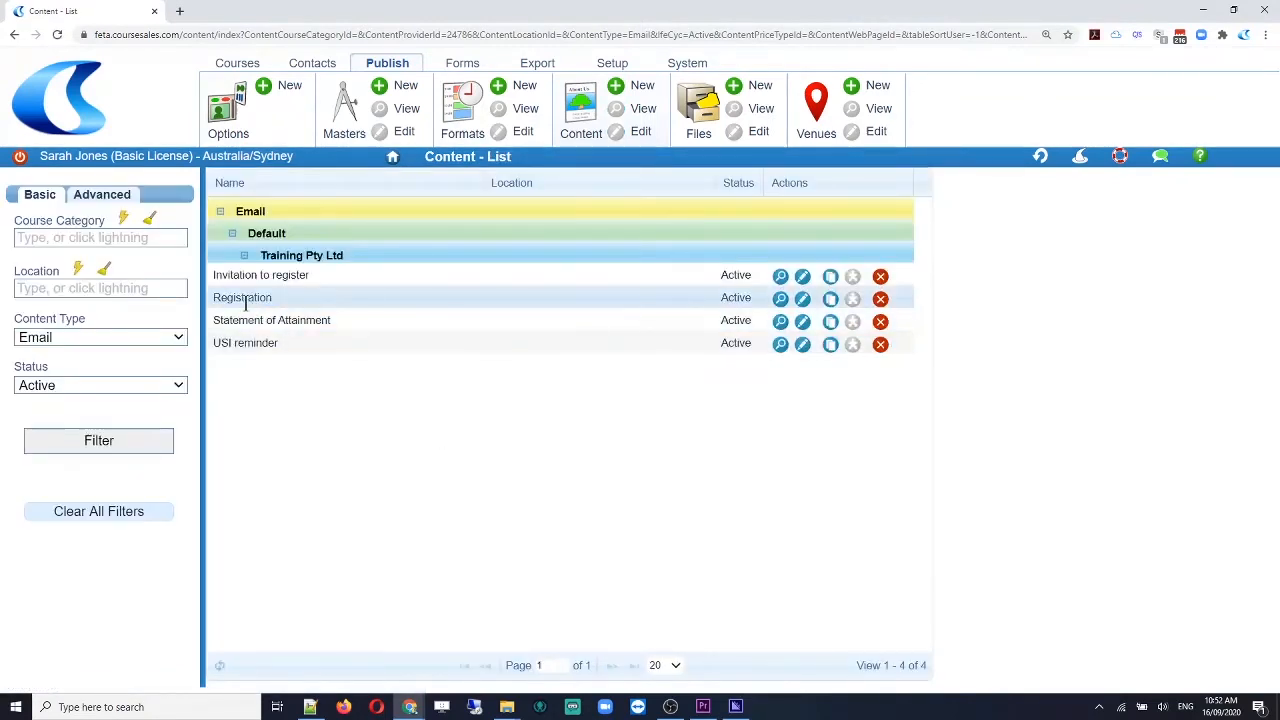
Open the Registration email template for editing and add a "Venue:" line below the thank-you sentence in its body.
left_click(803, 300)
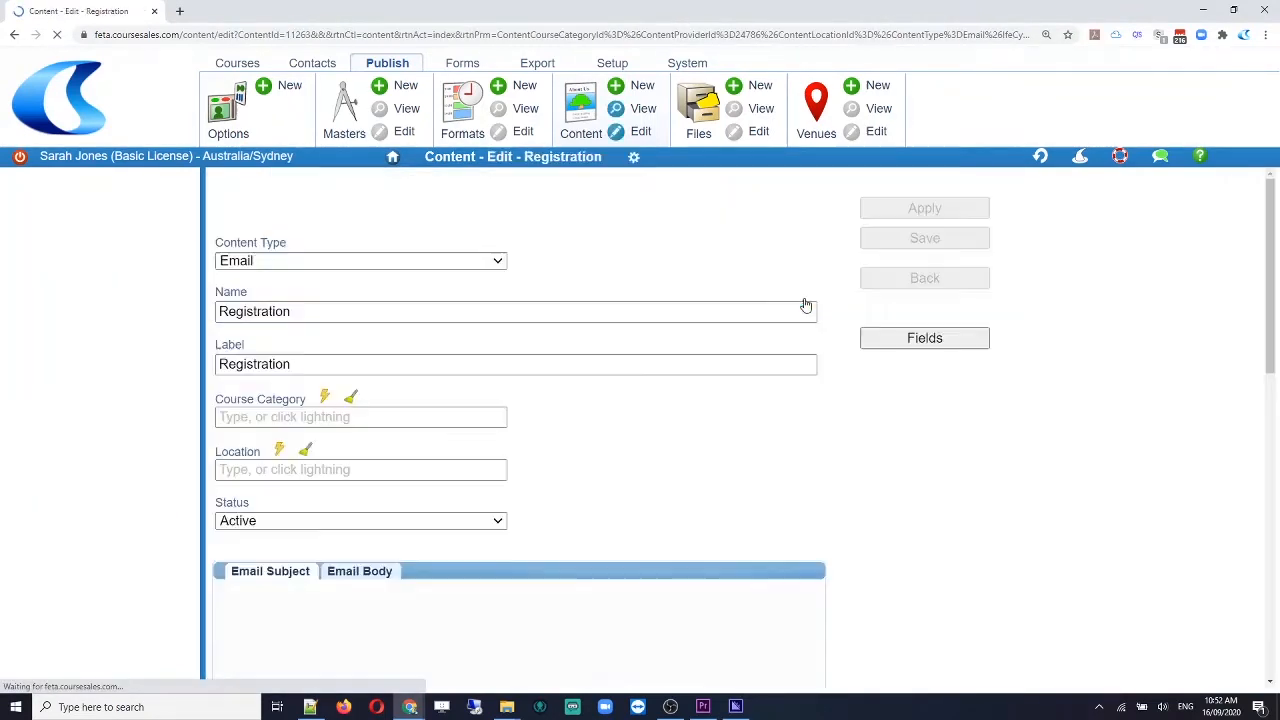
scroll(600, 471, "down", 3)
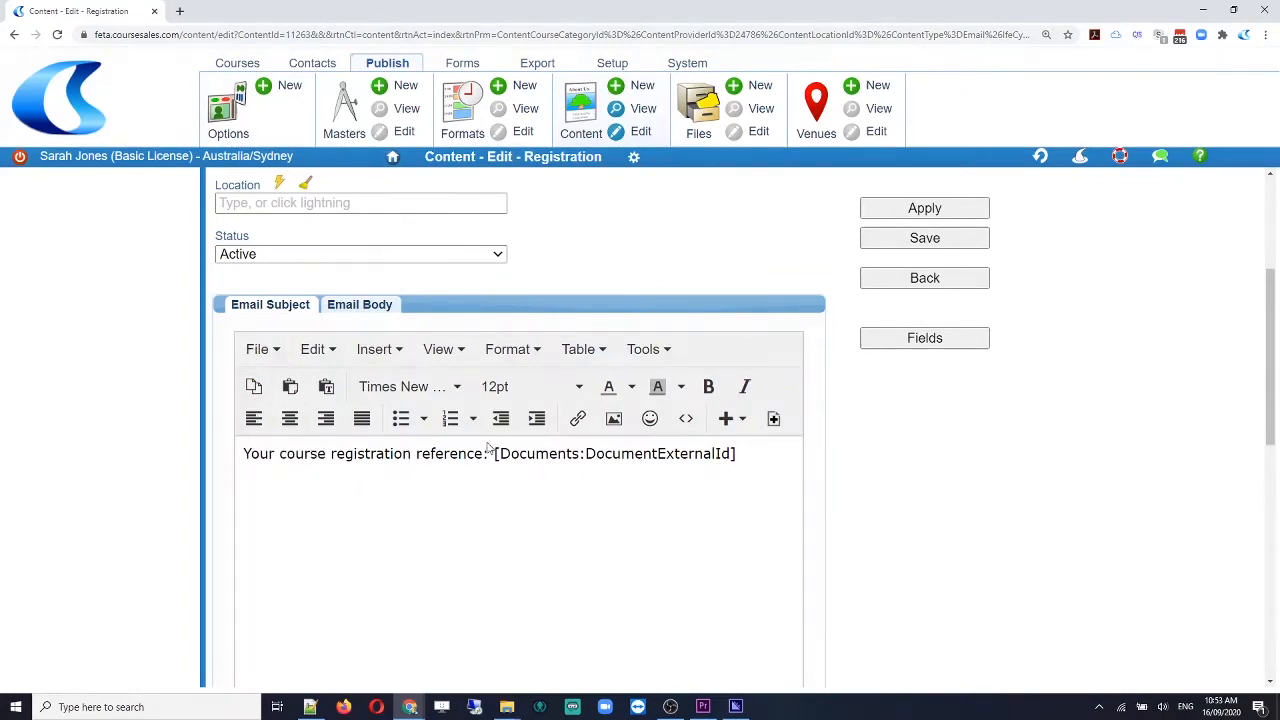
left_click(360, 305)
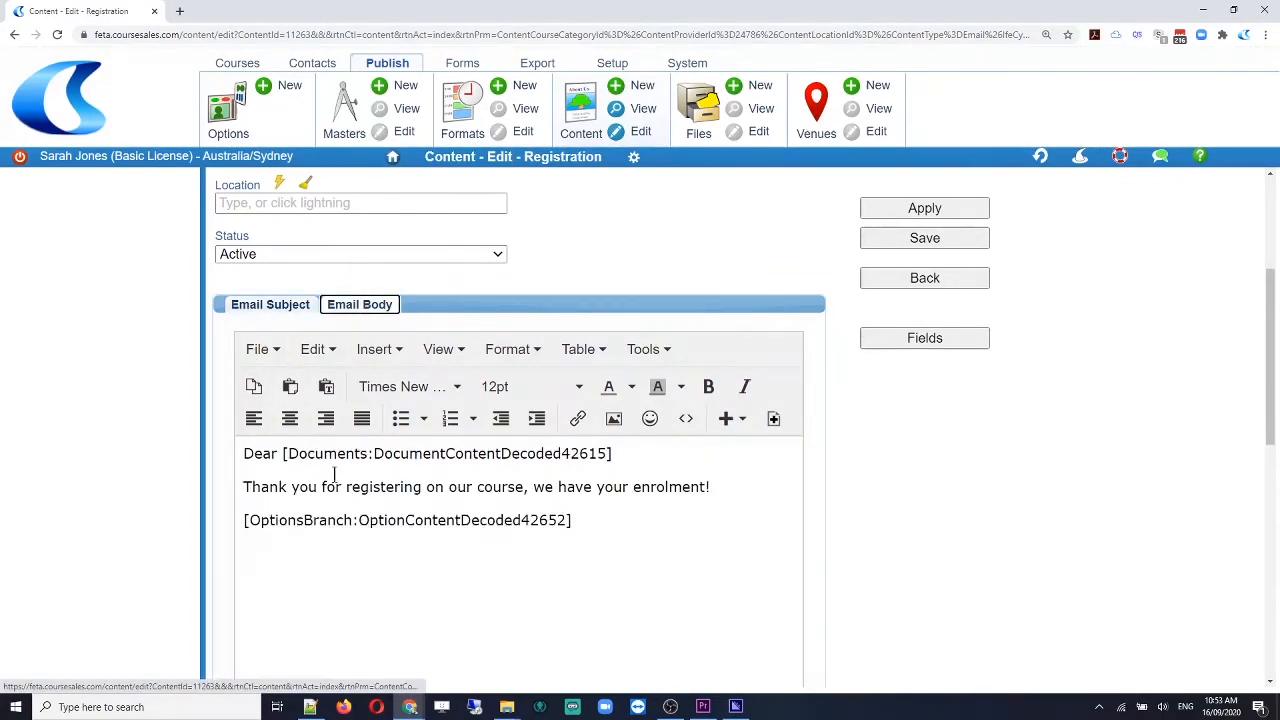
left_click(713, 487)
key("Return")
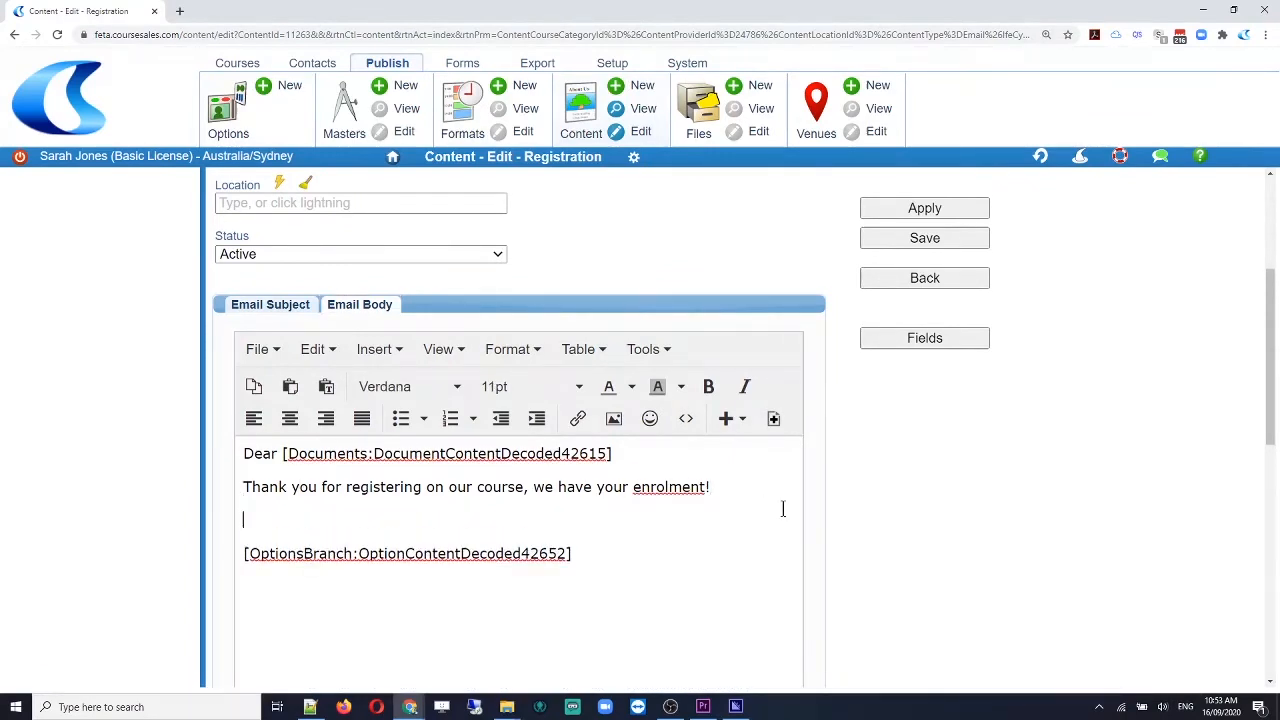
type("Venue:")
Open the field reference list and search the Course Dates fields for "venue".
left_click(925, 338)
left_click(438, 268)
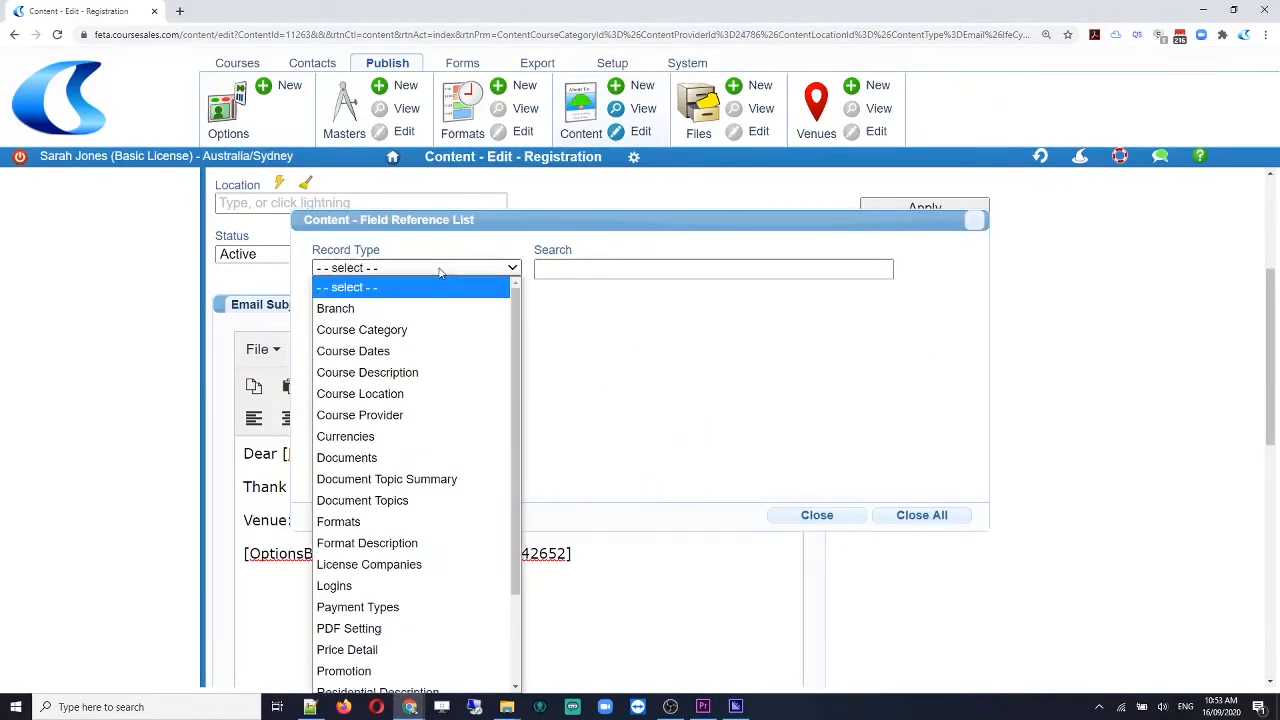
left_click(412, 355)
left_click(553, 268)
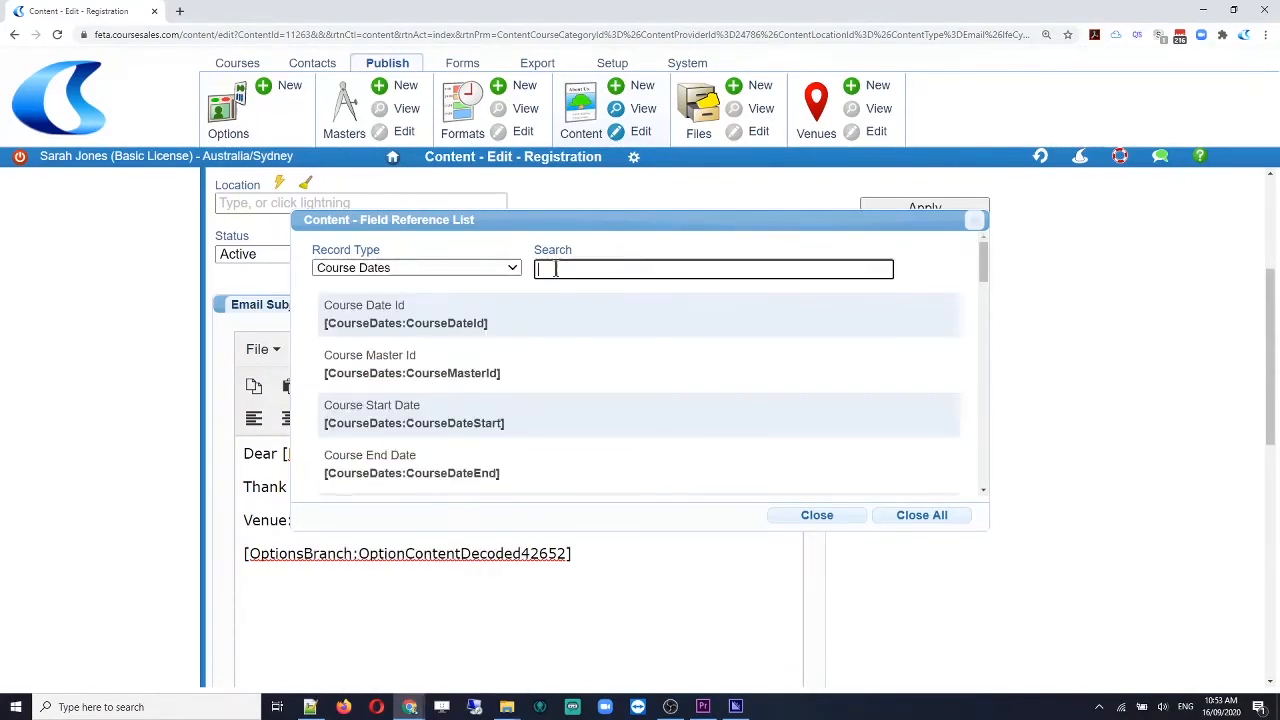
type("venue")
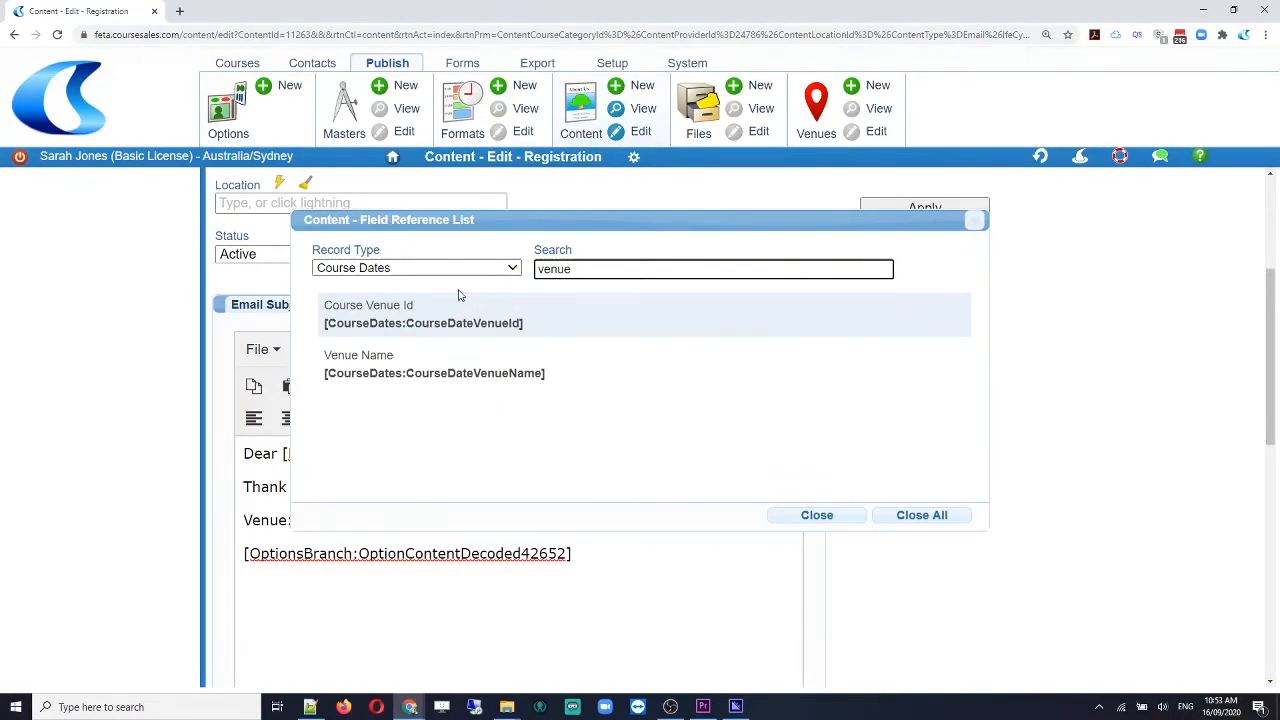
Change the field reference list's record type to Venues and clear the search text.
left_click(427, 270)
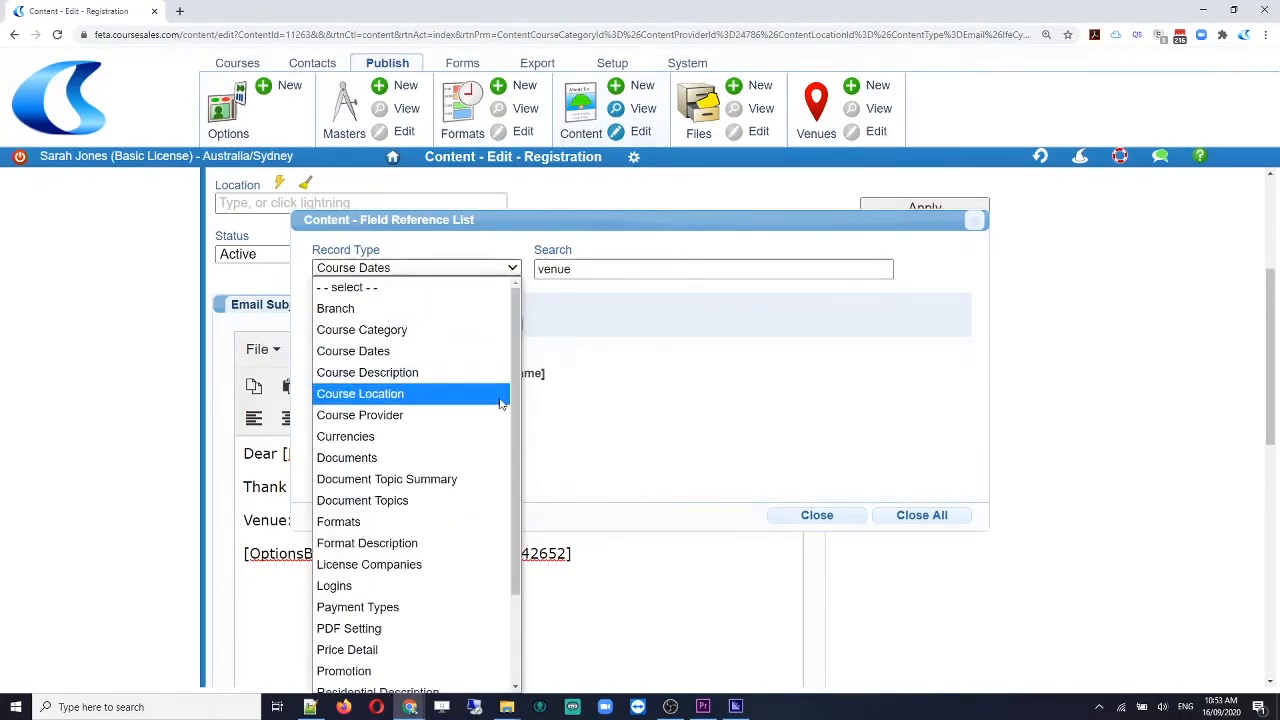
left_click_drag(514, 412, 507, 500)
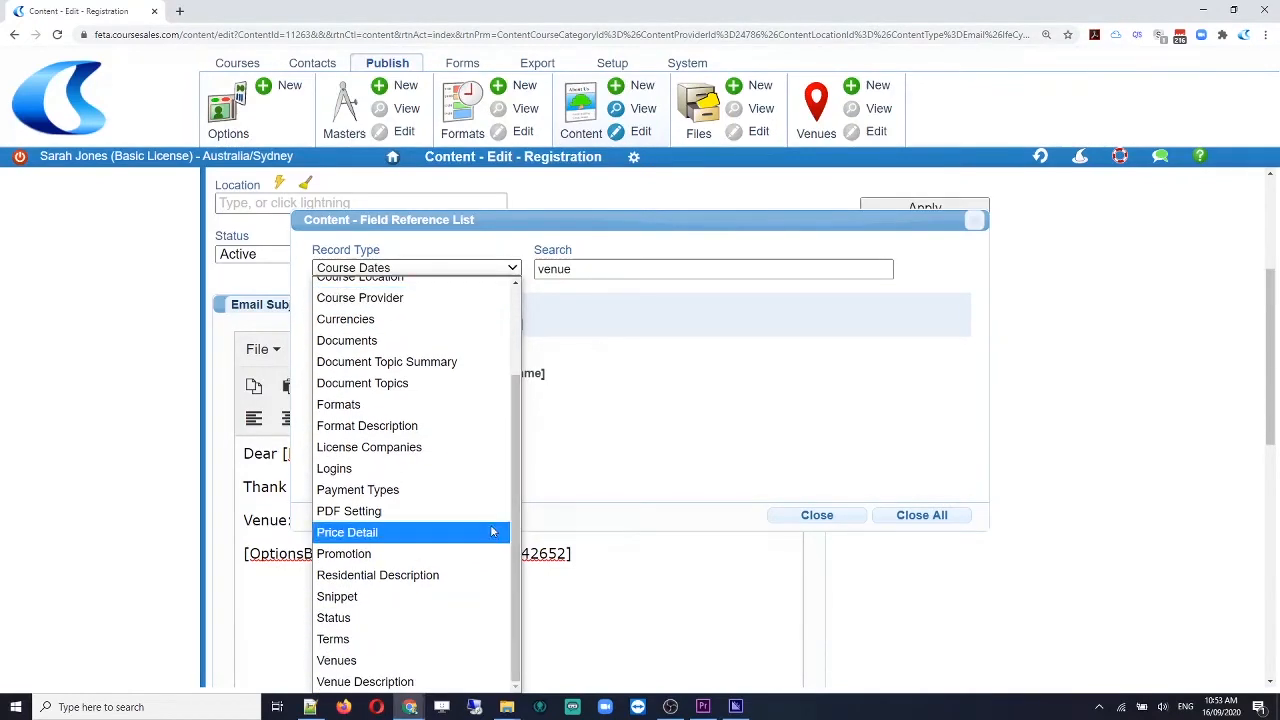
left_click(358, 662)
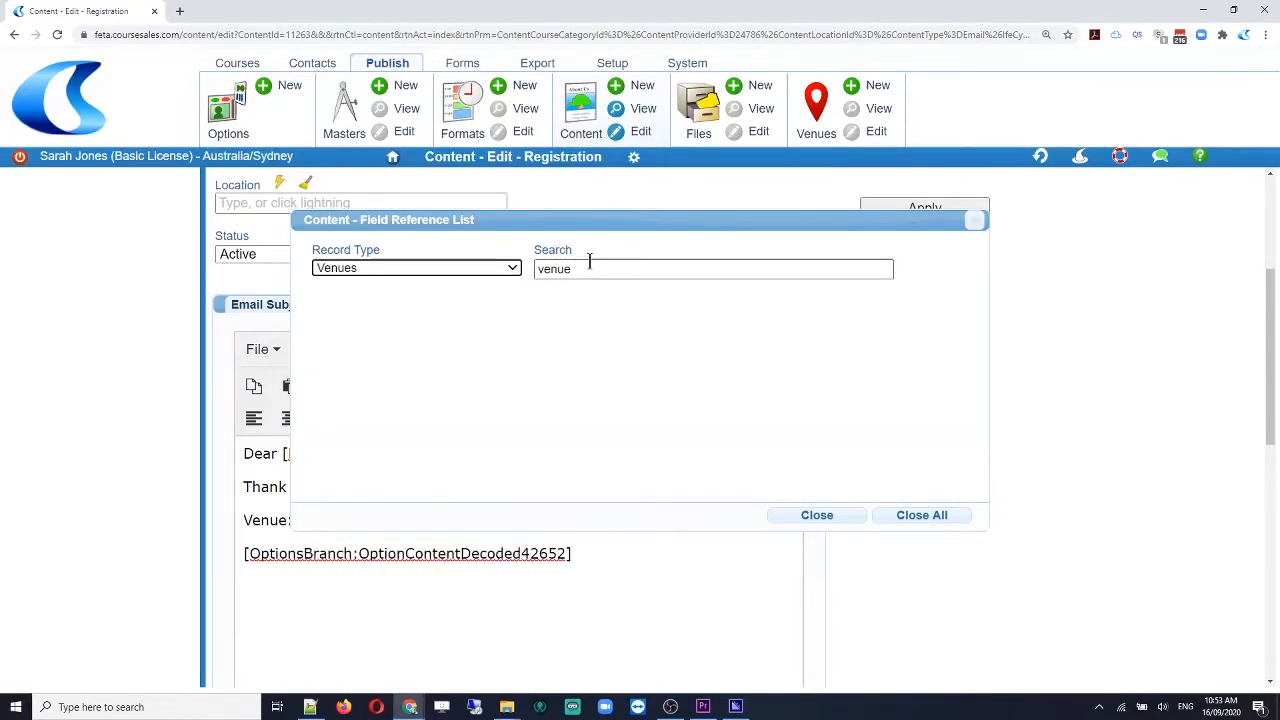
left_click_drag(589, 264, 514, 270)
key("BackSpace")
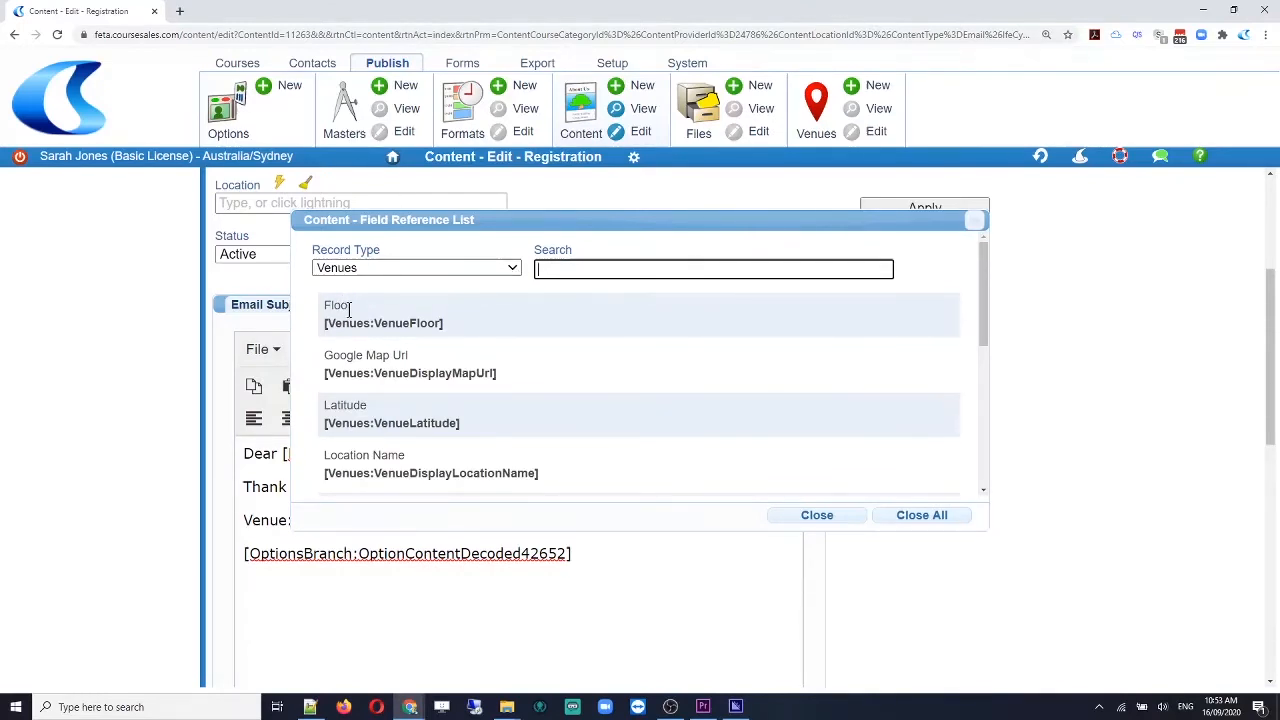
Insert the room field [Venues:VenueRoom] after "Venue:" in the email body.
scroll(420, 374, "down", 2)
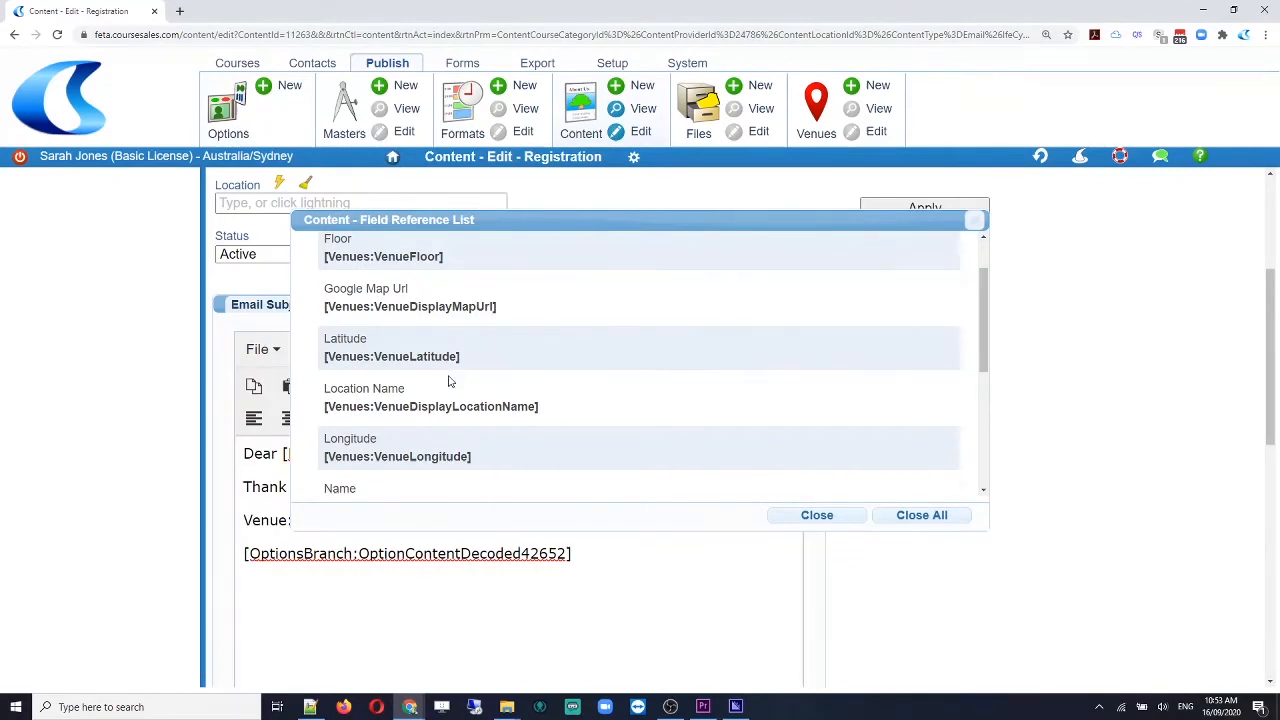
scroll(435, 381, "down", 1)
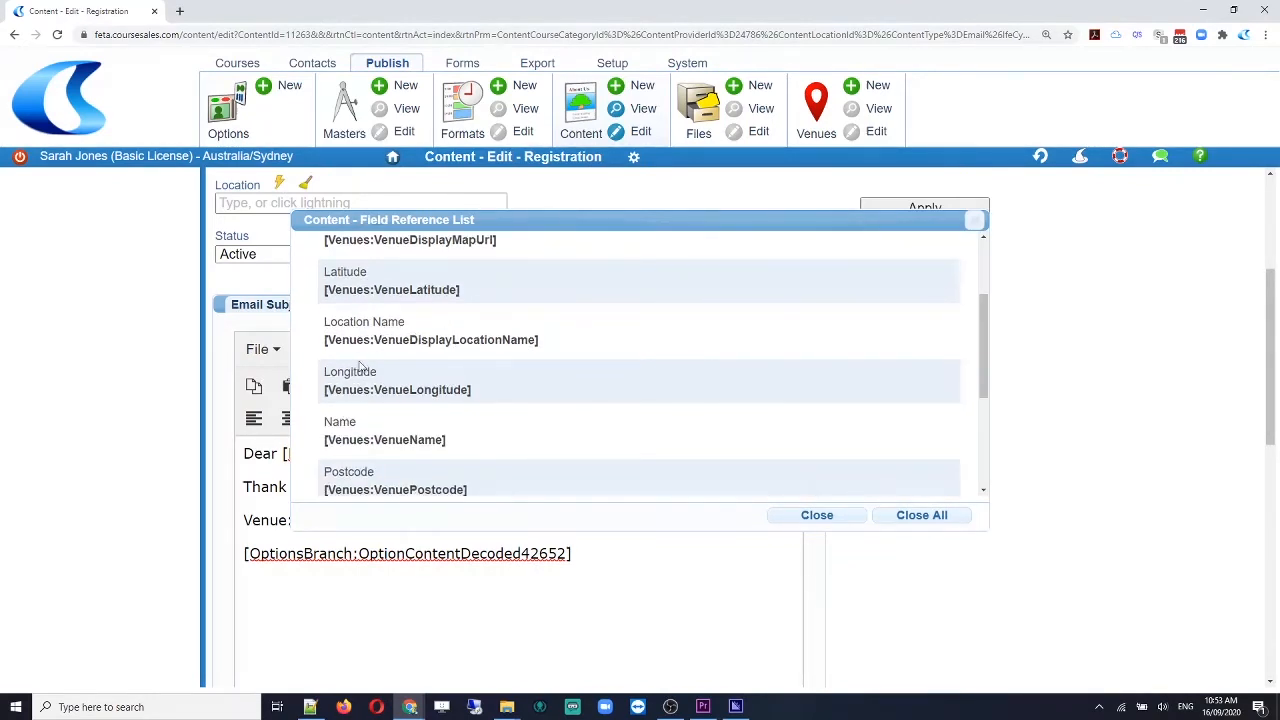
scroll(383, 365, "down", 2)
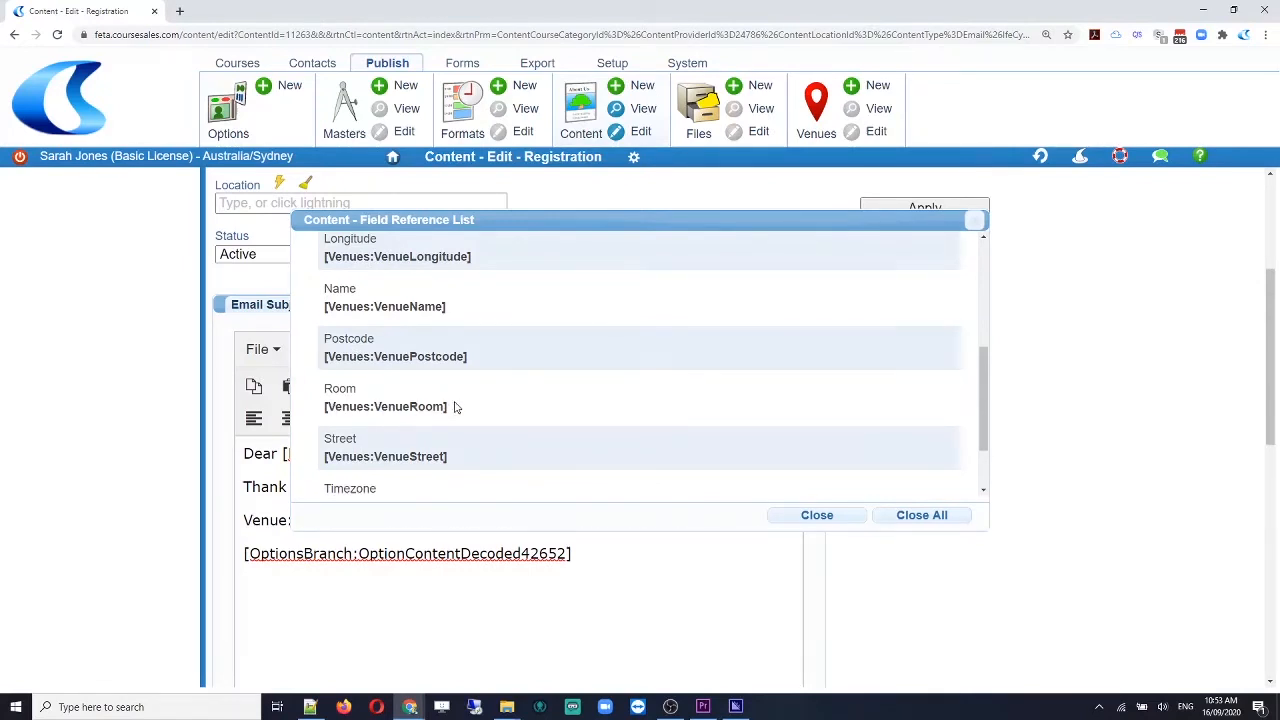
left_click_drag(449, 406, 320, 410)
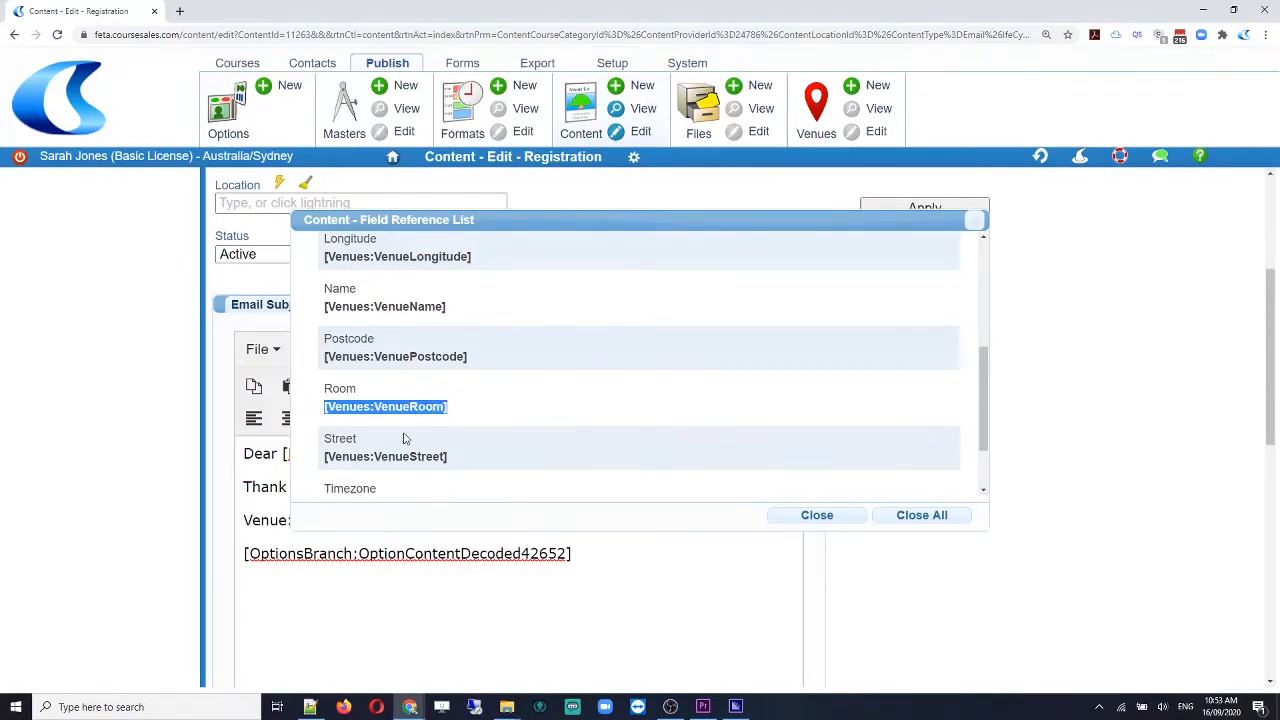
left_click_drag(551, 220, 743, 203)
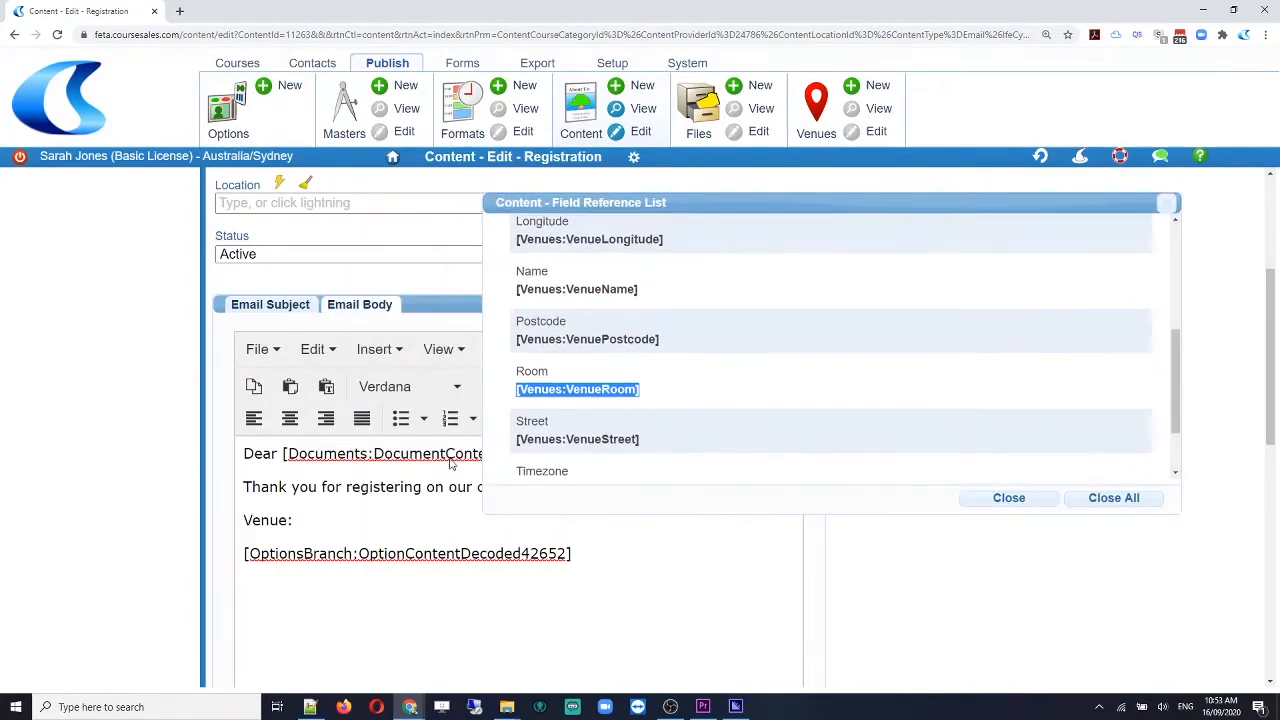
left_click_drag(608, 388, 360, 525)
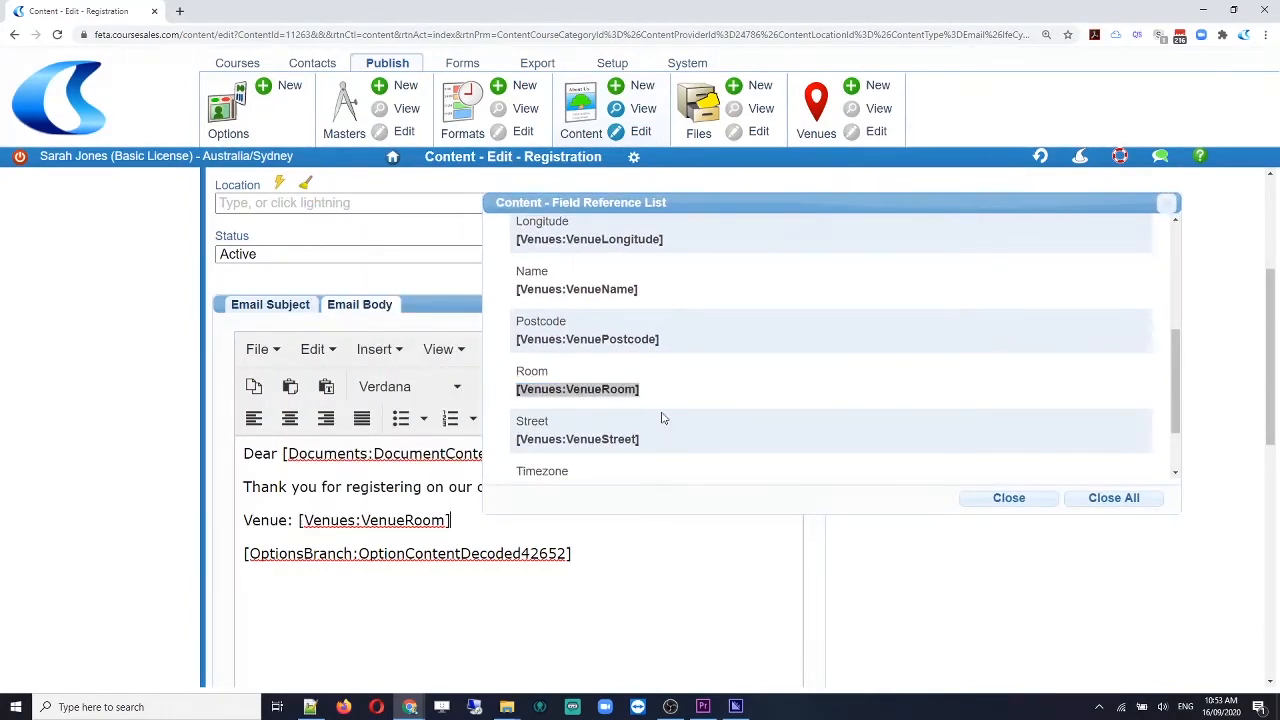
Add the fields [Venues:VenueStreet] and [Venues:VenueDisplayLocationName] after the room field in the email body.
scroll(660, 418, "down", 1)
left_click_drag(650, 373, 455, 515)
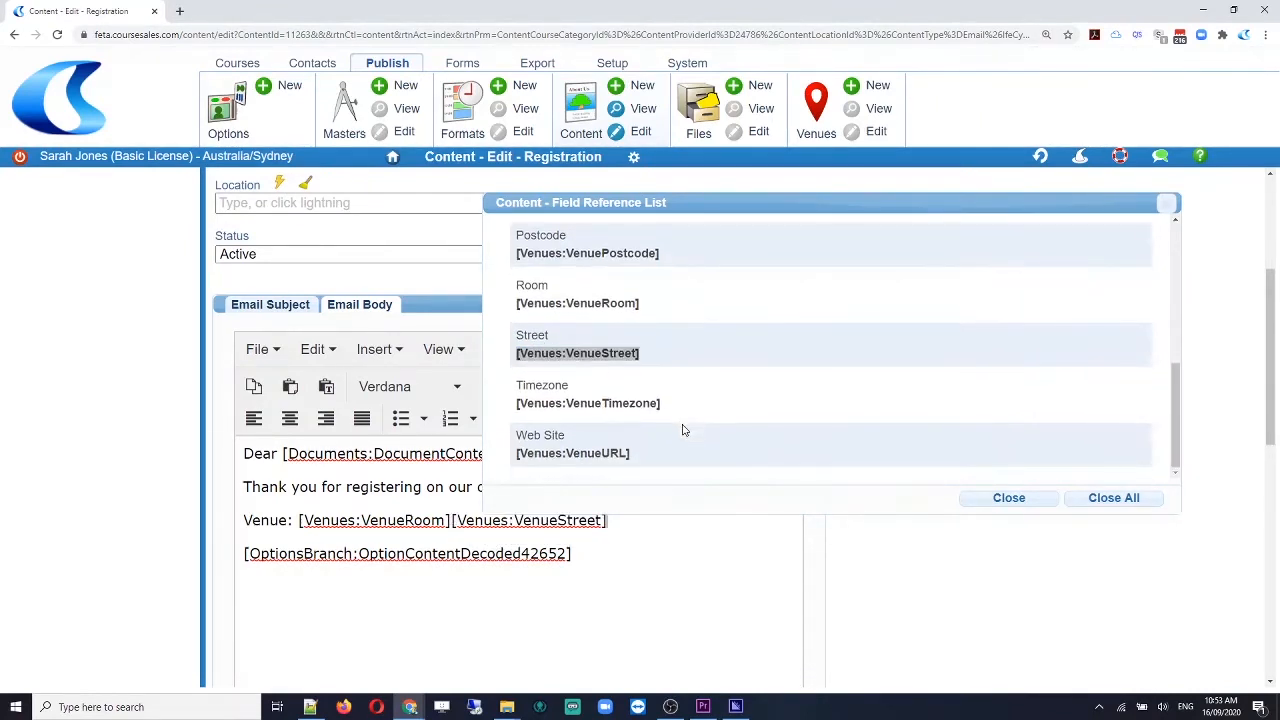
scroll(684, 430, "up", 1)
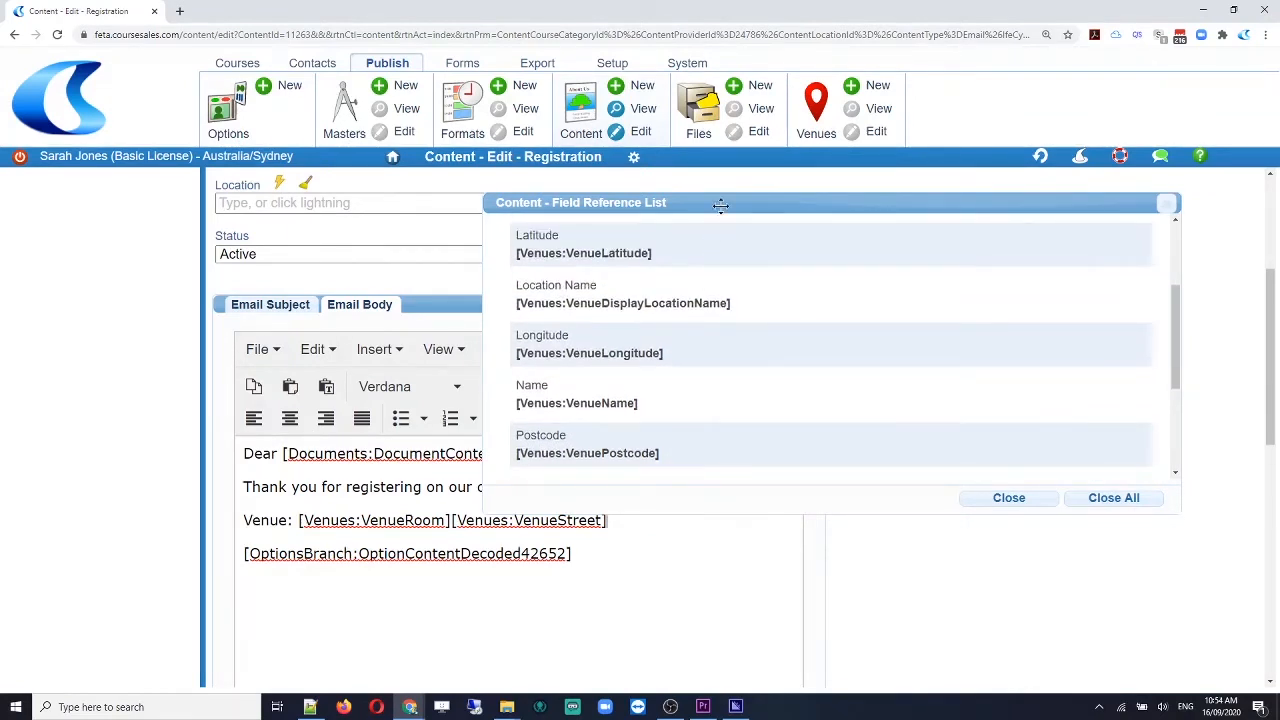
scroll(706, 331, "up", 1)
scroll(704, 331, "up", 2)
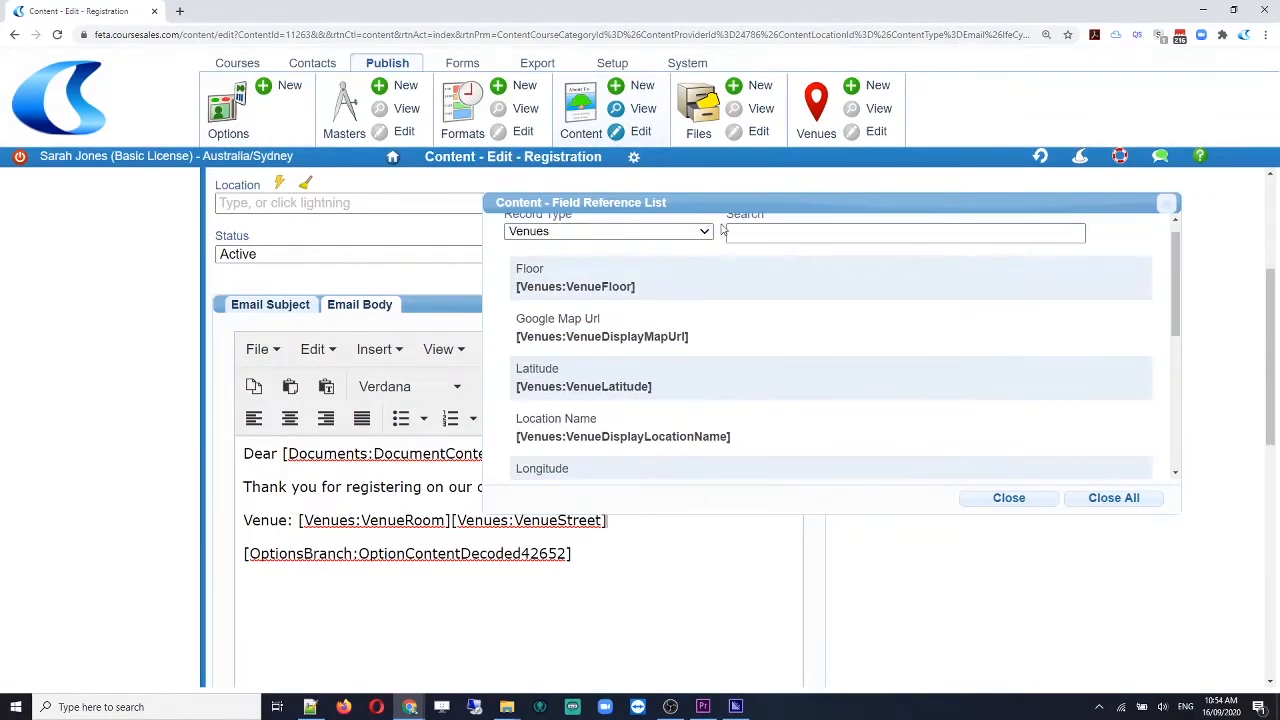
left_click_drag(730, 207, 827, 127)
left_click_drag(847, 358, 623, 519)
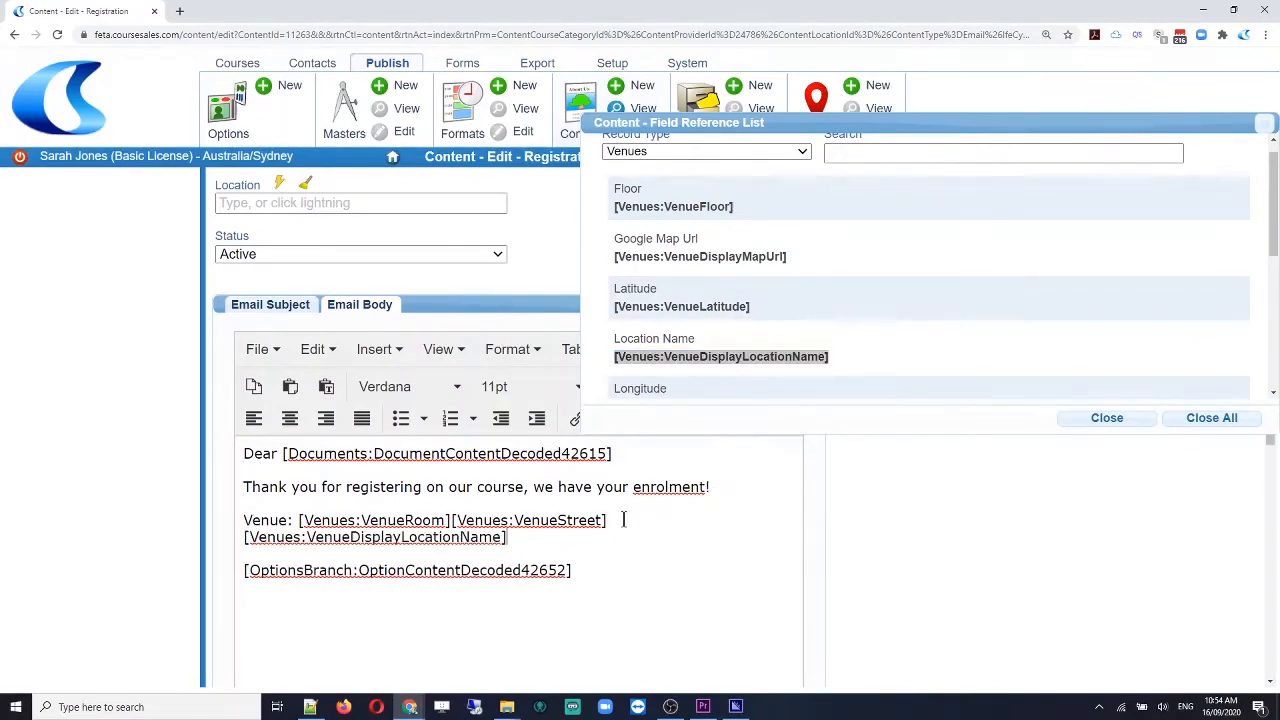
Add the word "Room" before the room field and a comma after it, and close the field reference list.
left_click(293, 520)
type("Room ")
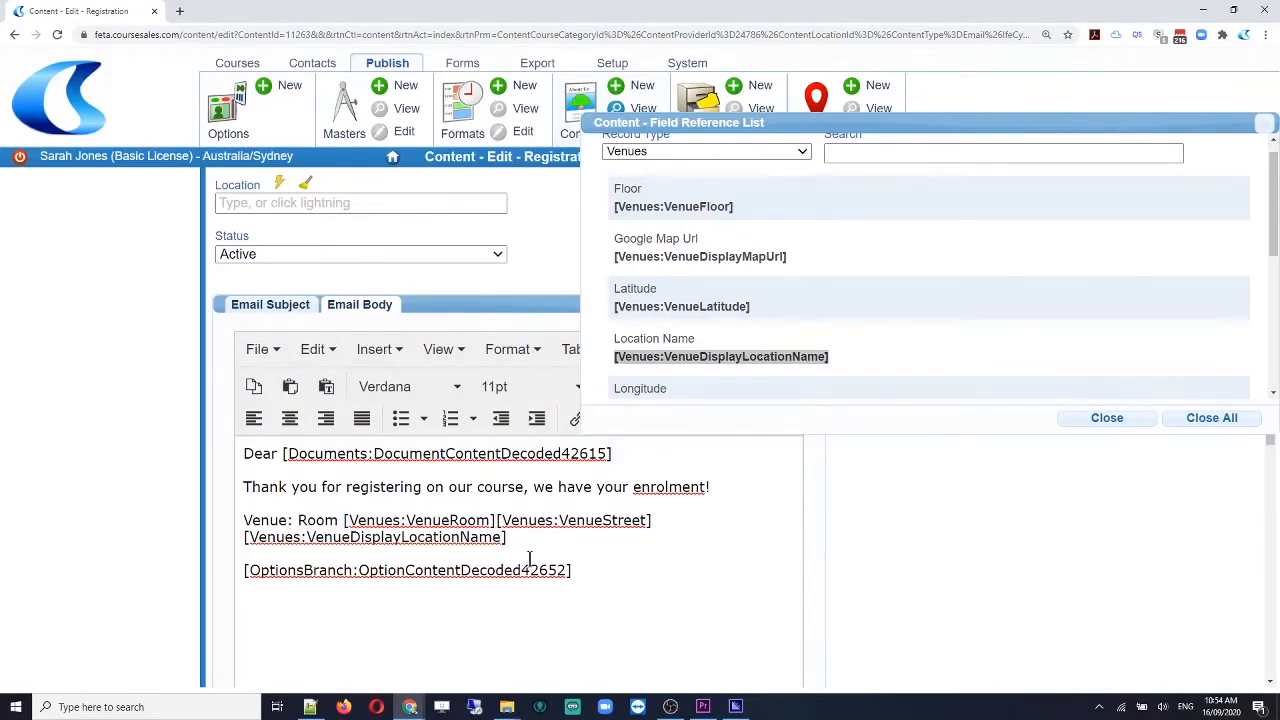
type(",")
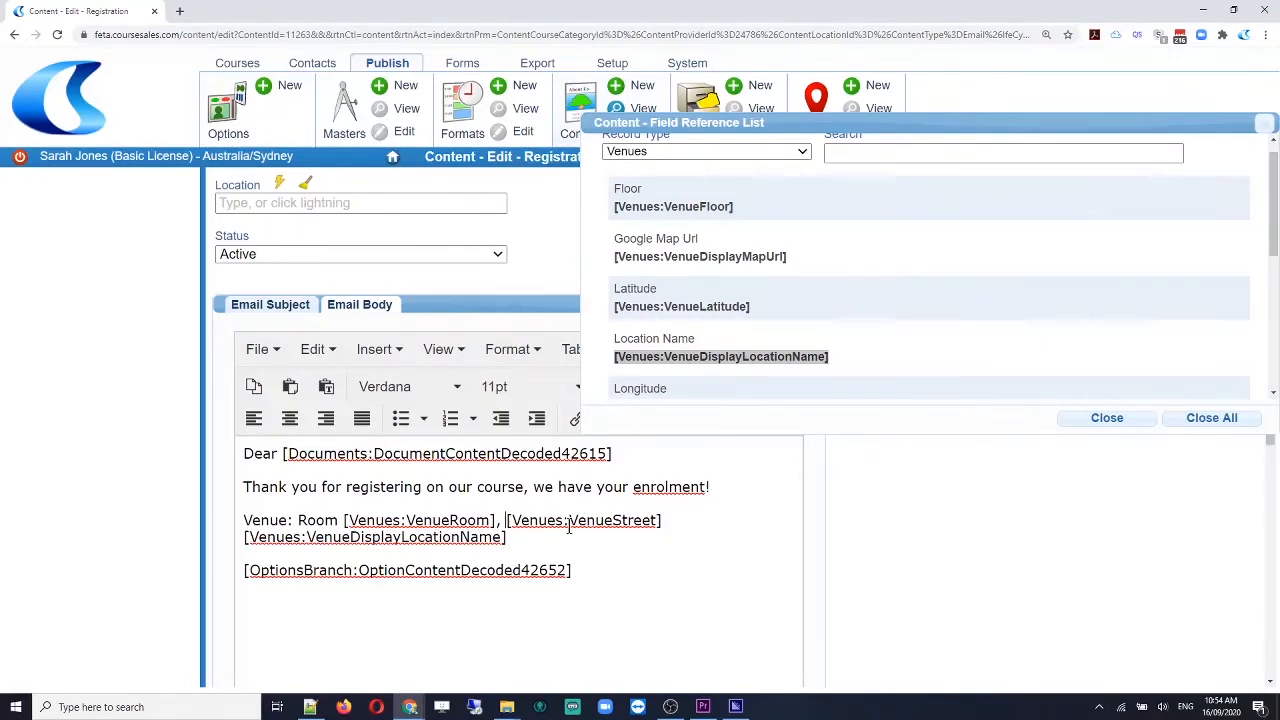
left_click(1090, 419)
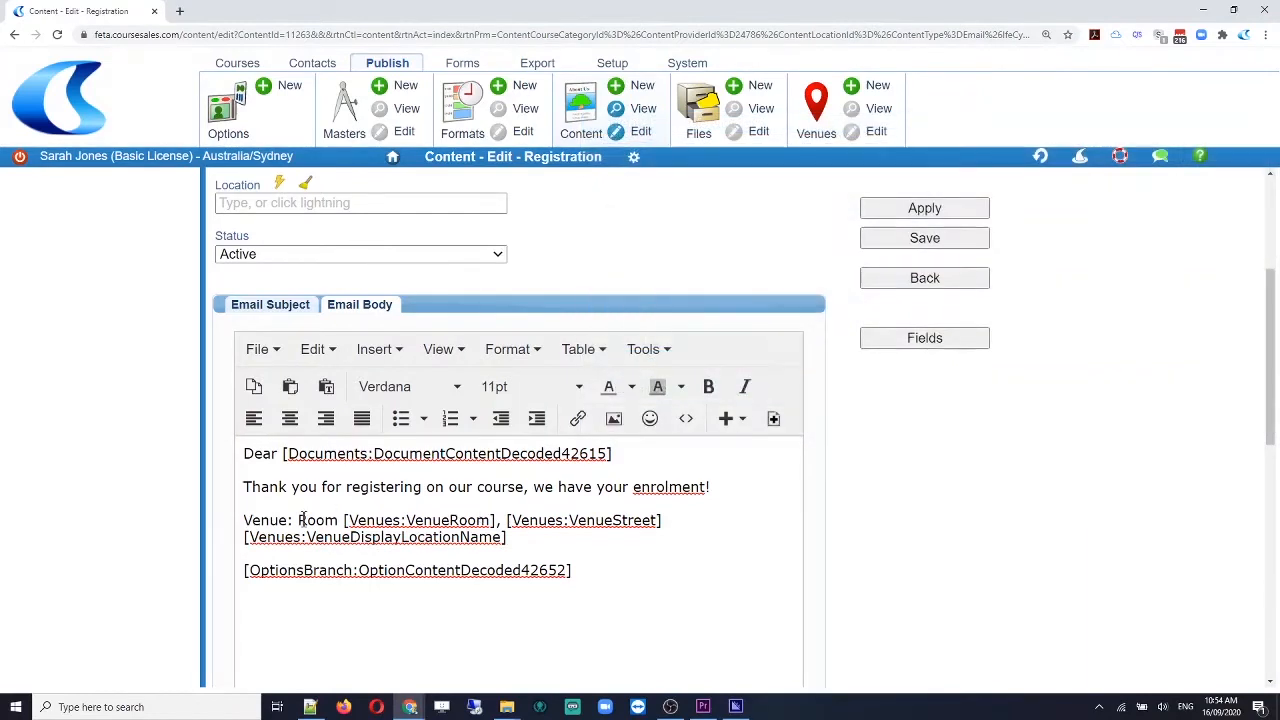
Add a "Course:" line below the venue details in the email body and list the Course Dates fields in the field reference list.
key("Return")
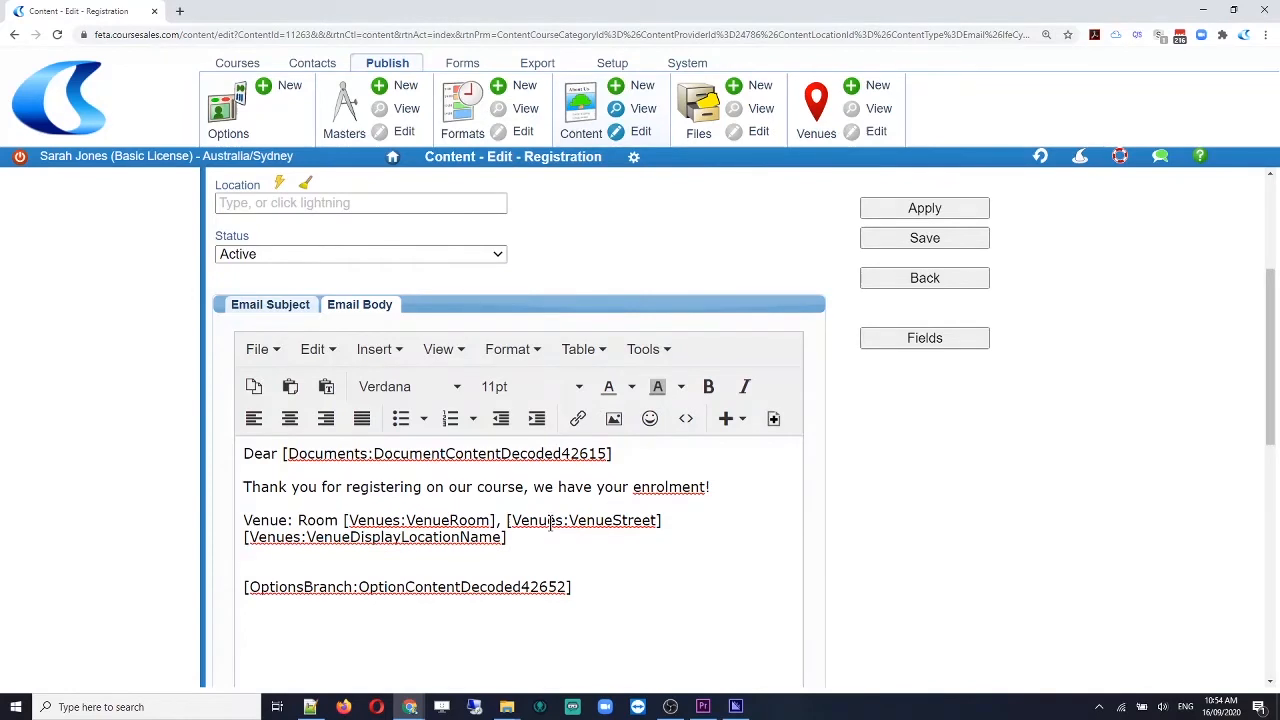
type("Course:")
left_click(962, 342)
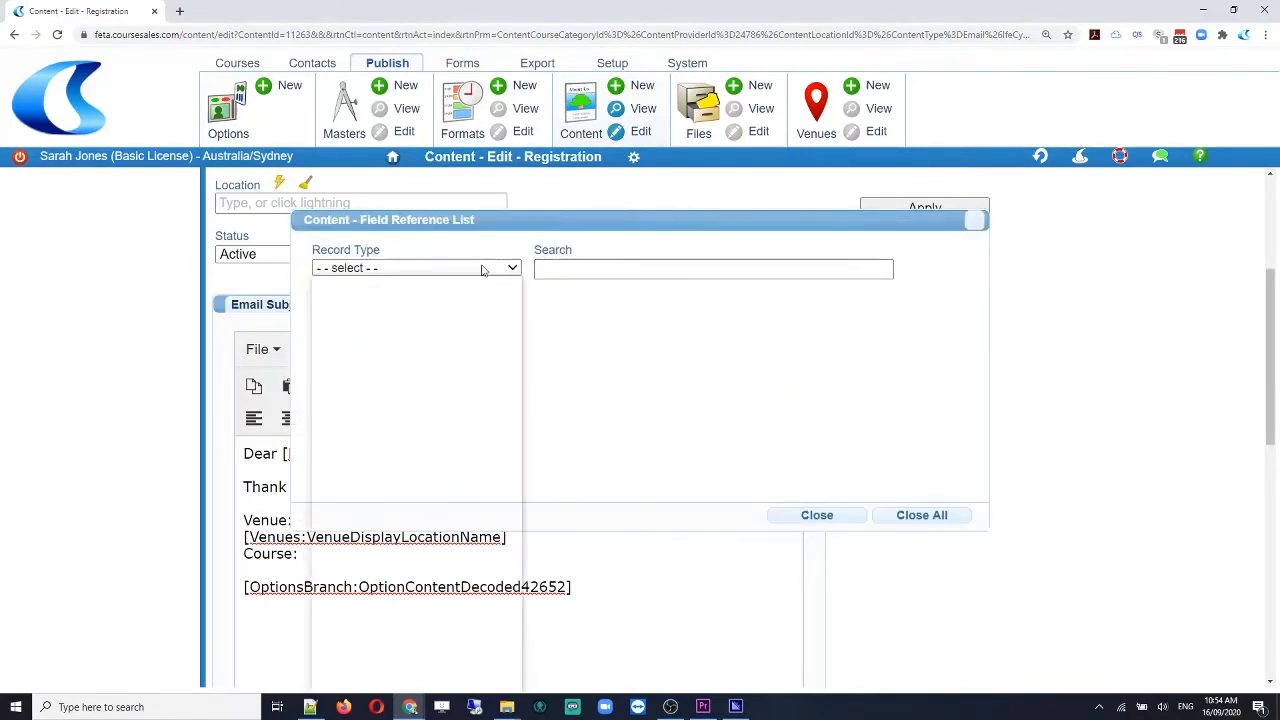
left_click(480, 266)
left_click(462, 358)
left_click(588, 270)
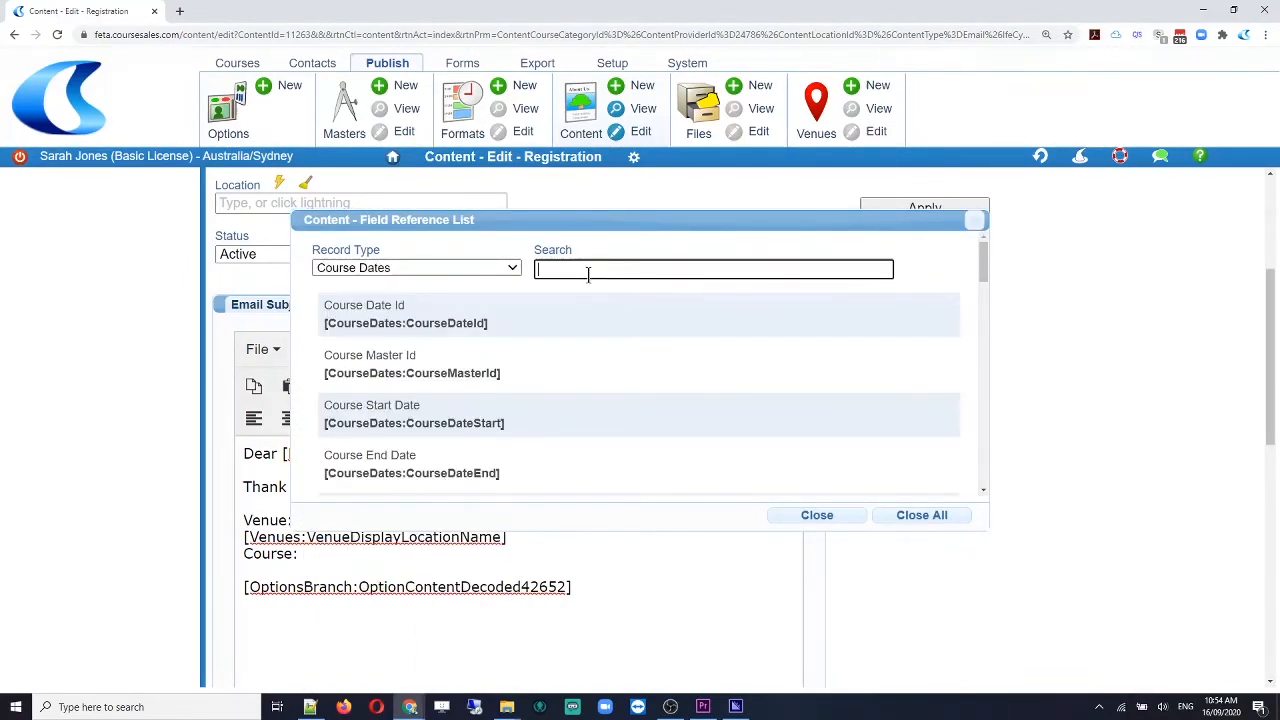
Find the category fields with "cat", insert [CourseDates:CourseMasterDisplayCategoryName] after "Course:", and save the Registration template.
type("cat")
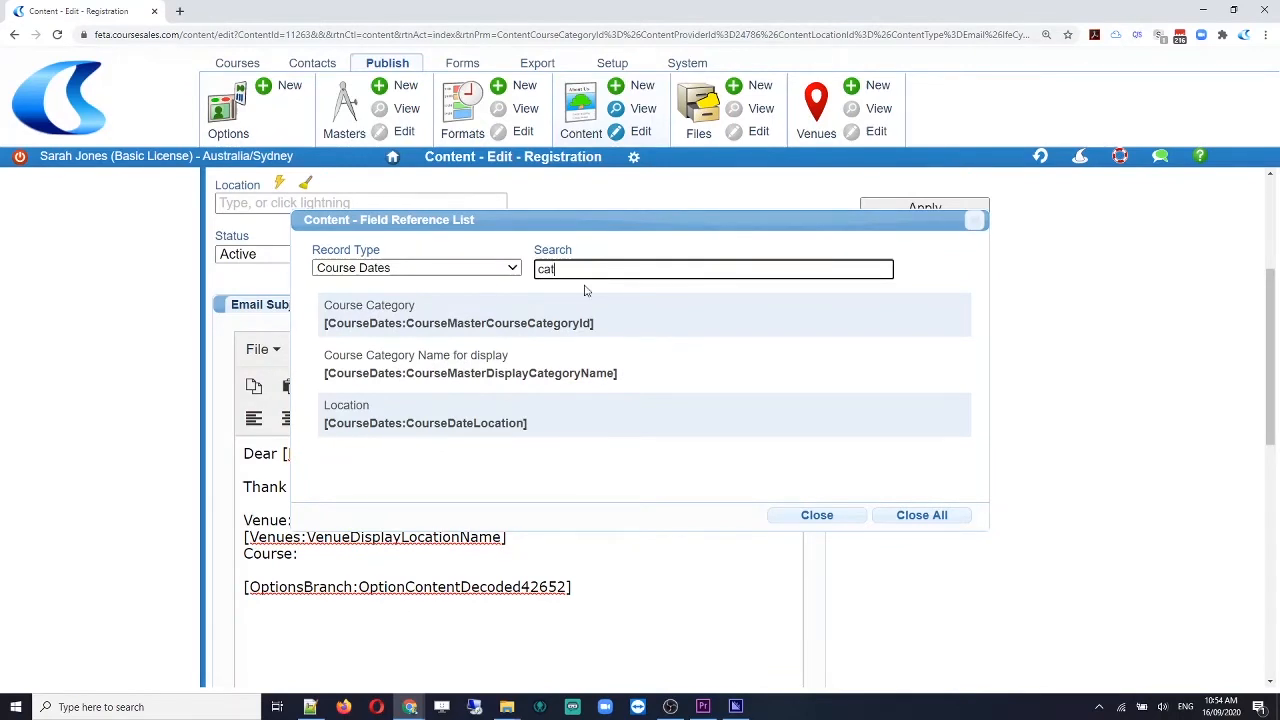
left_click_drag(628, 373, 305, 554)
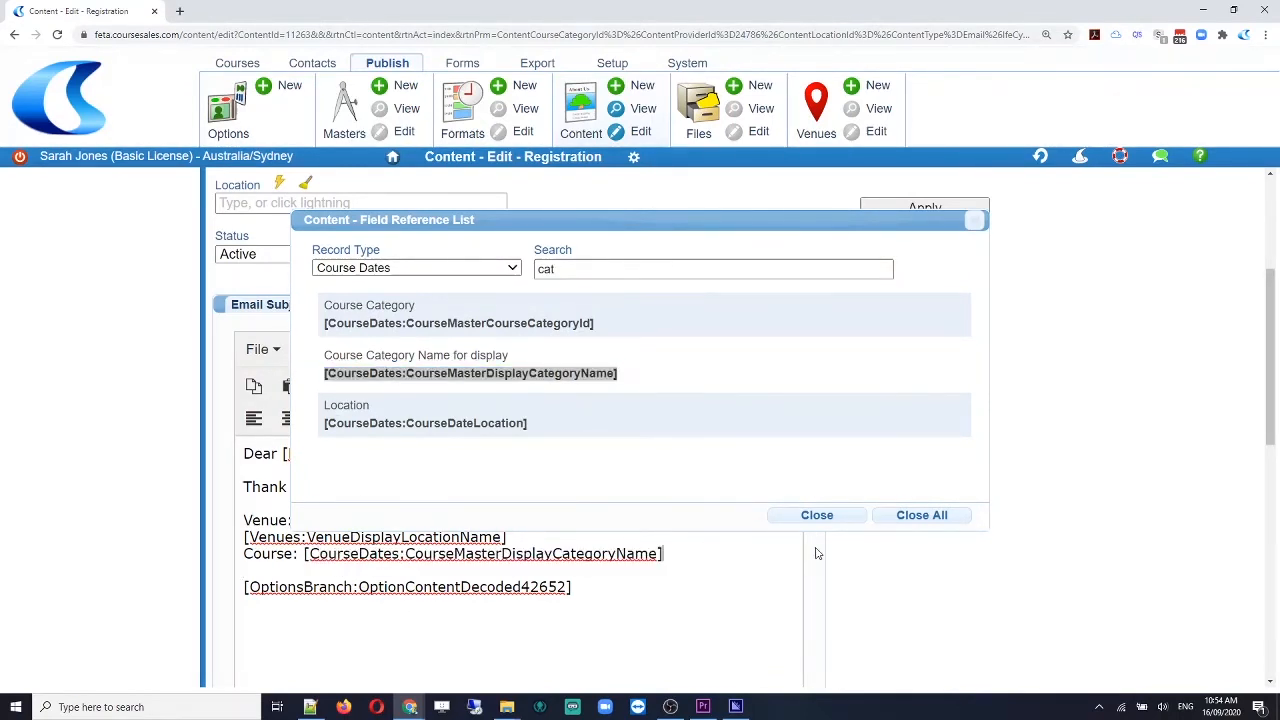
left_click(816, 515)
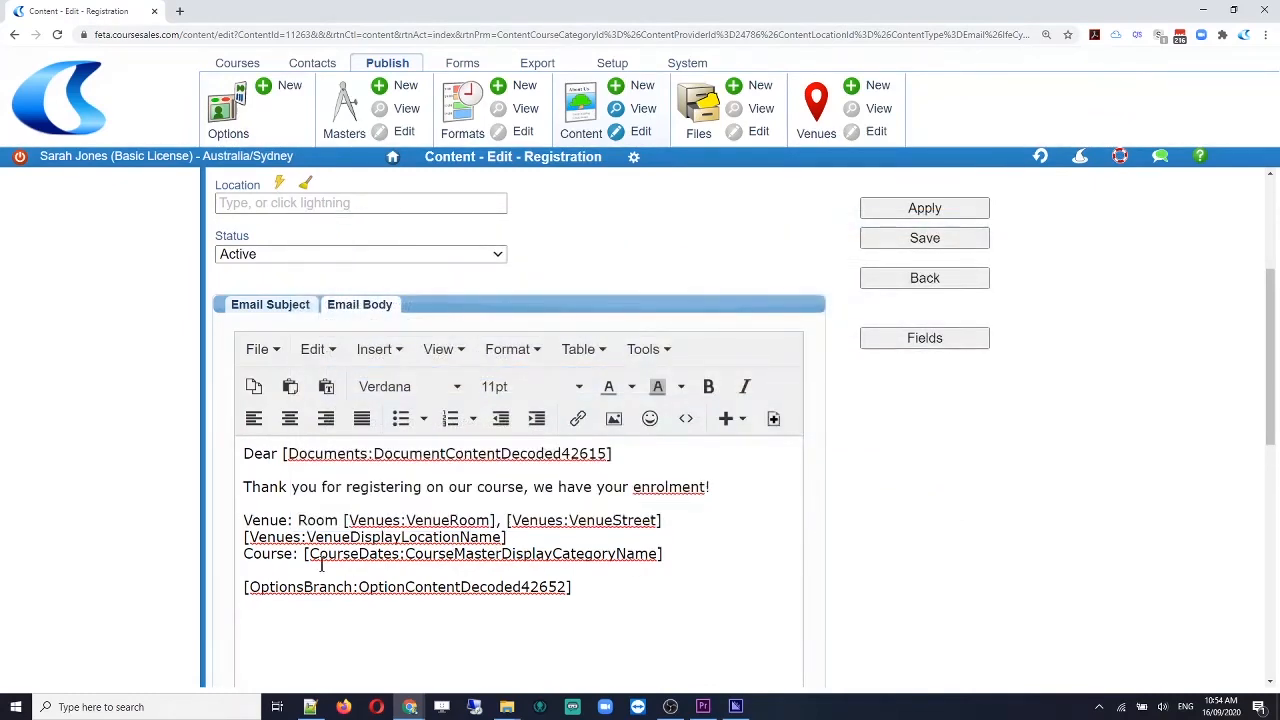
left_click(930, 239)
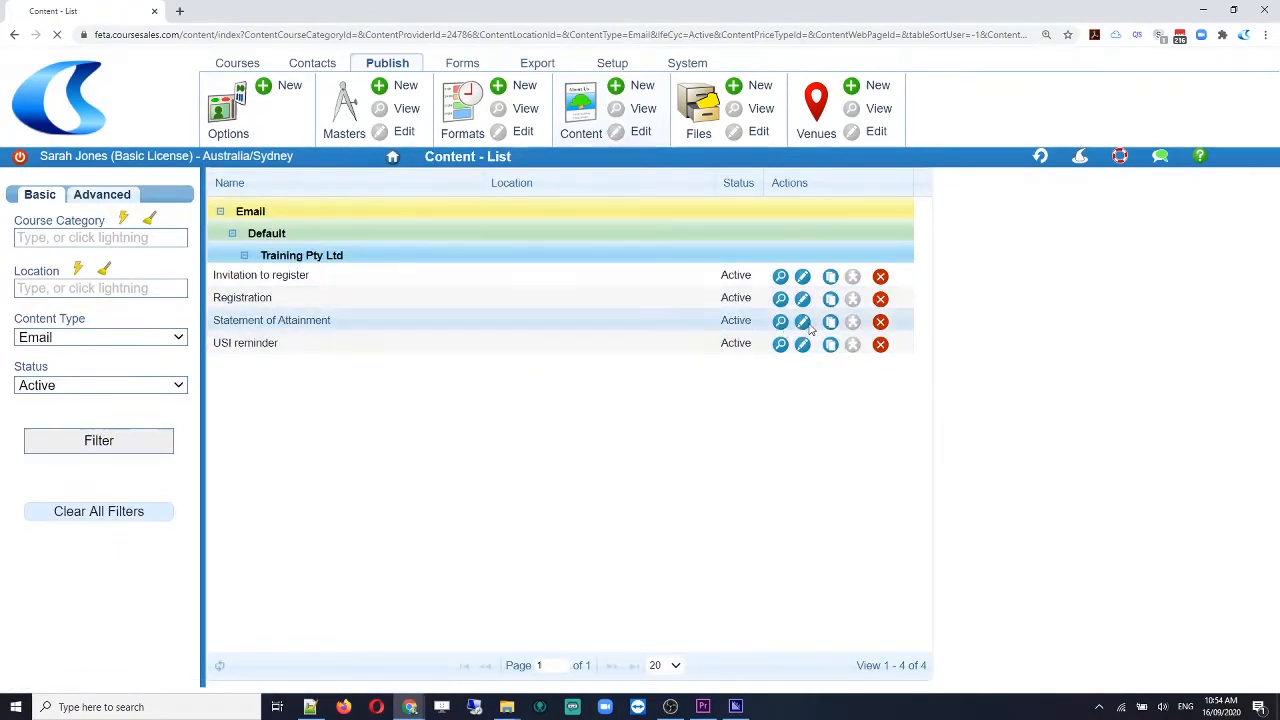
Open the Statement of Attainment email for editing and examine its linked PDF and the options for adding file categories and PDFs.
left_click(803, 322)
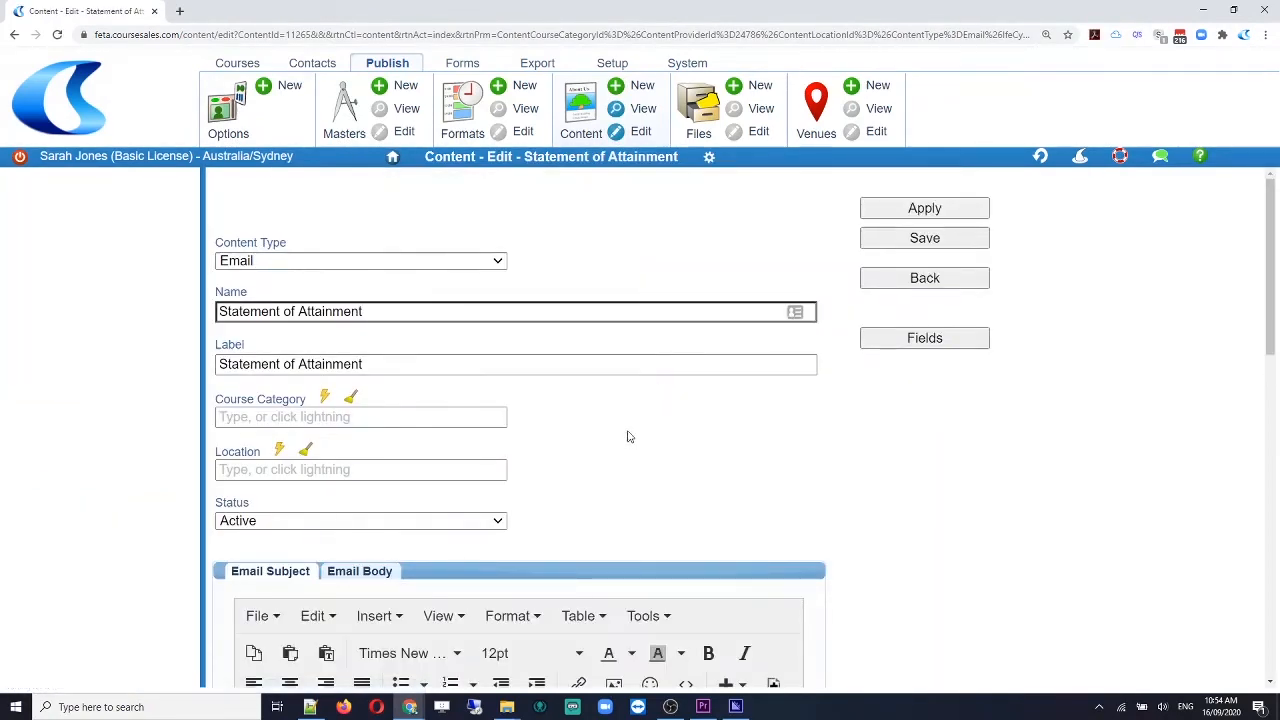
scroll(628, 434, "down", 3)
scroll(630, 432, "down", 5)
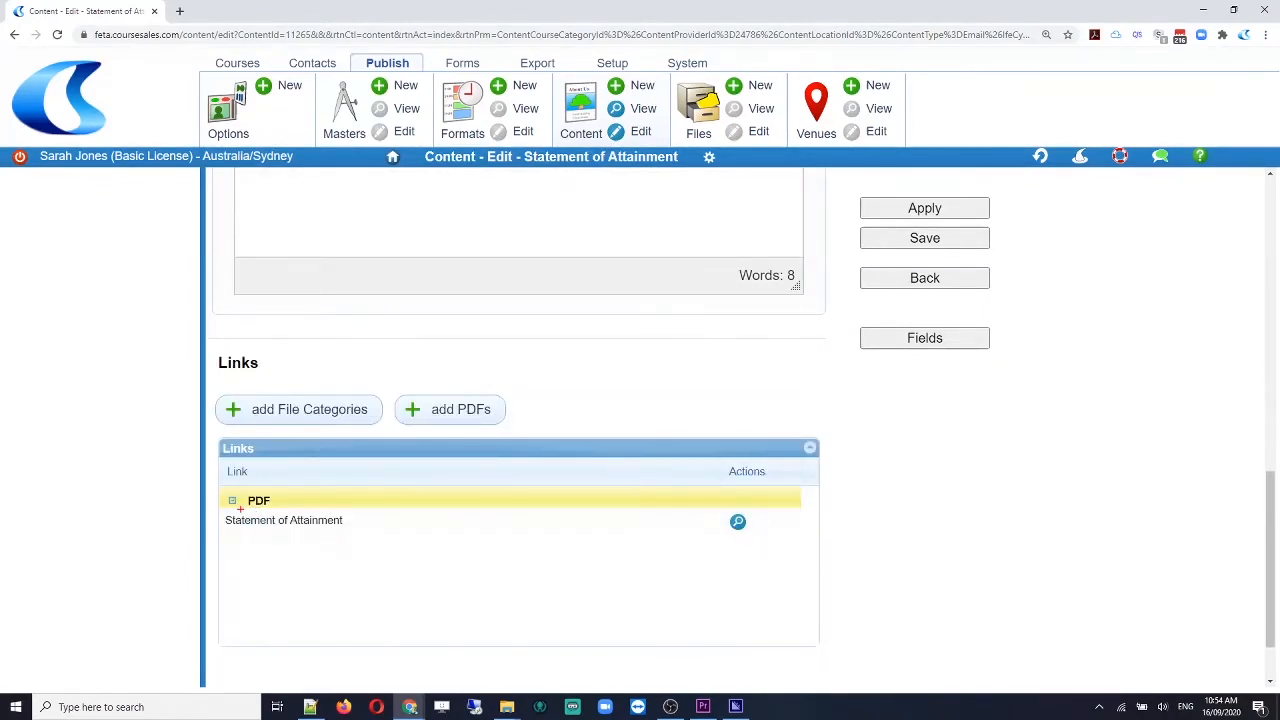
mouse_move(214, 503)
left_mouse_down()
mouse_move(554, 538)
mouse_move(806, 543)
left_mouse_up()
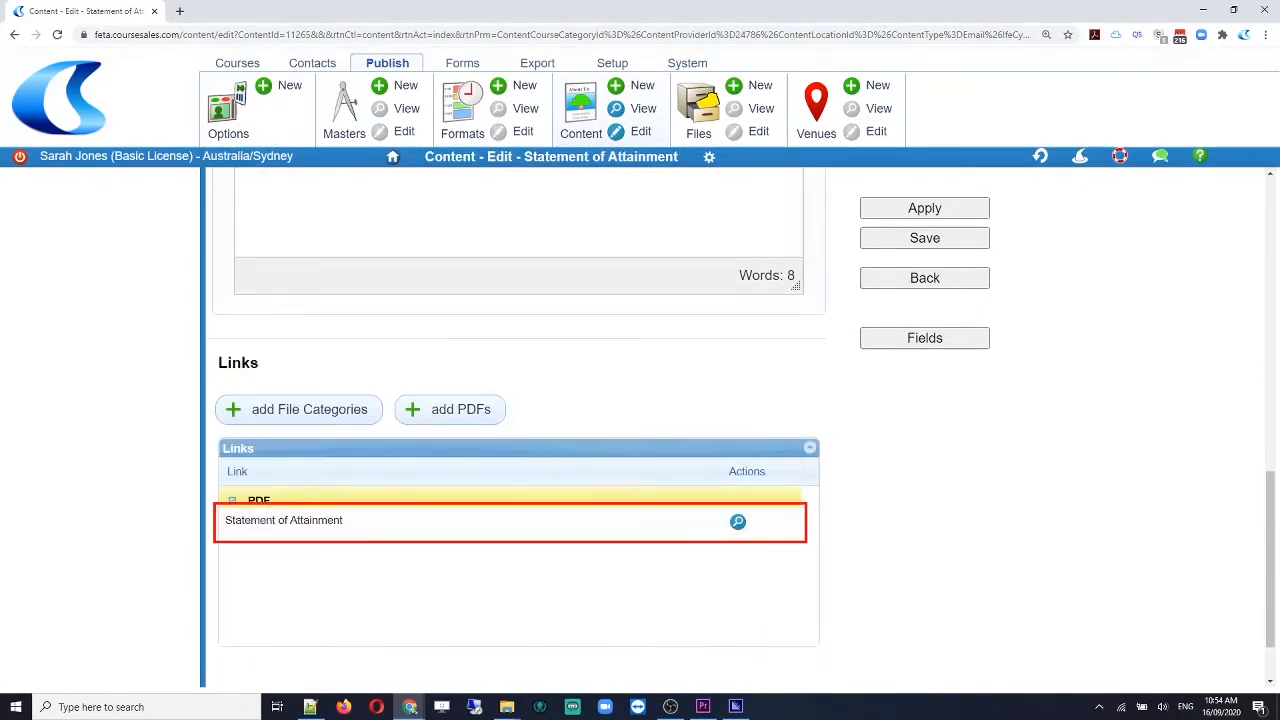
key("Escape")
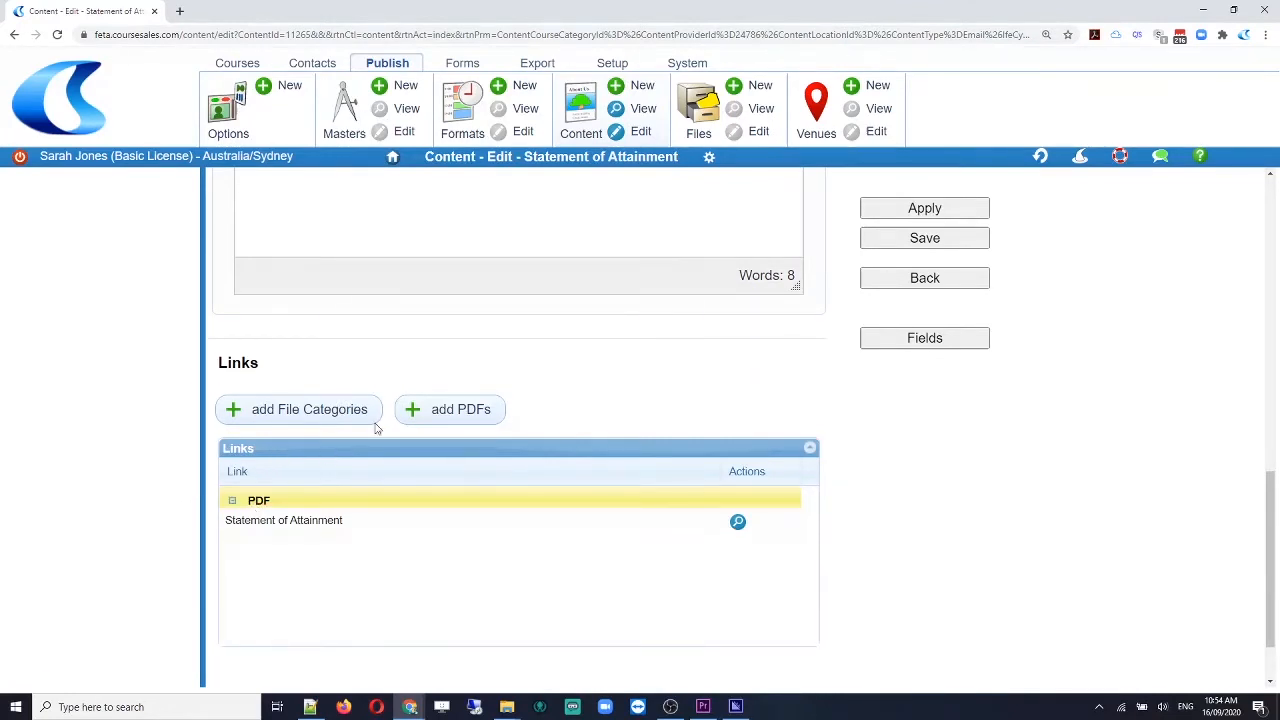
mouse_move(386, 388)
left_mouse_down()
mouse_move(477, 433)
mouse_move(526, 436)
left_mouse_up()
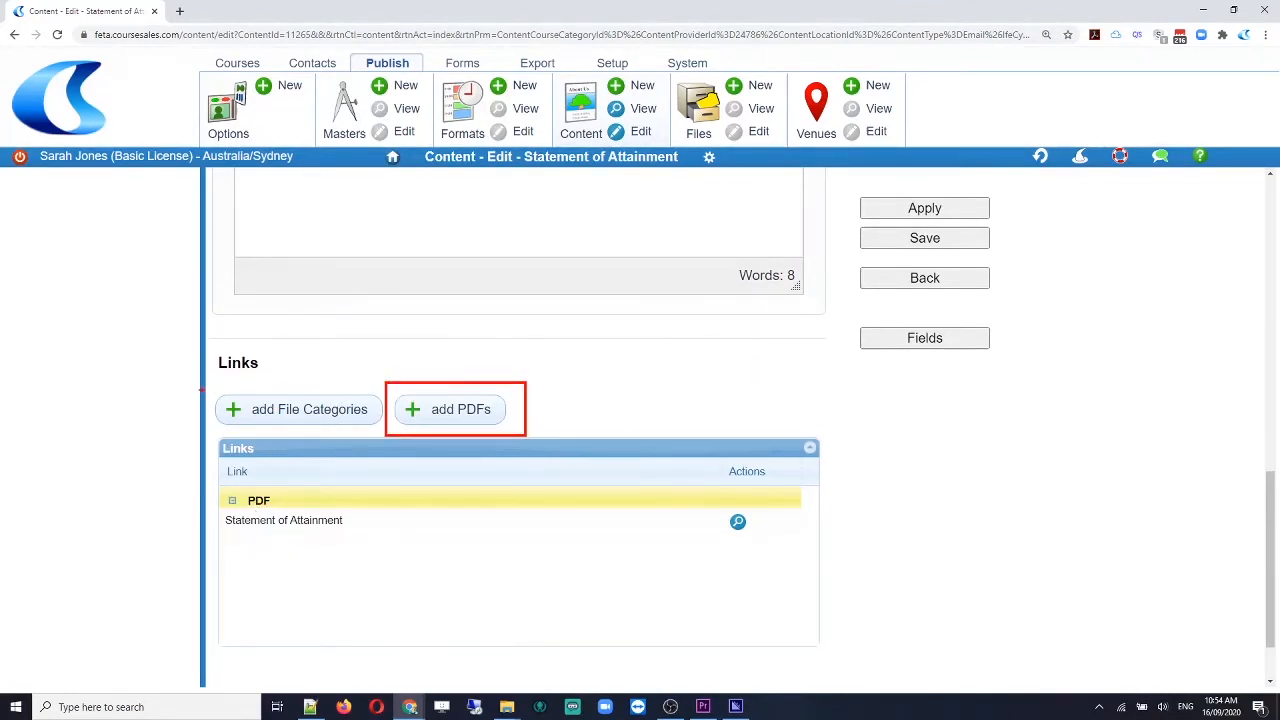
mouse_move(211, 385)
left_mouse_down()
mouse_move(336, 434)
mouse_move(384, 432)
left_mouse_up()
left_click_drag(314, 400, 314, 332)
left_click_drag(437, 392, 428, 346)
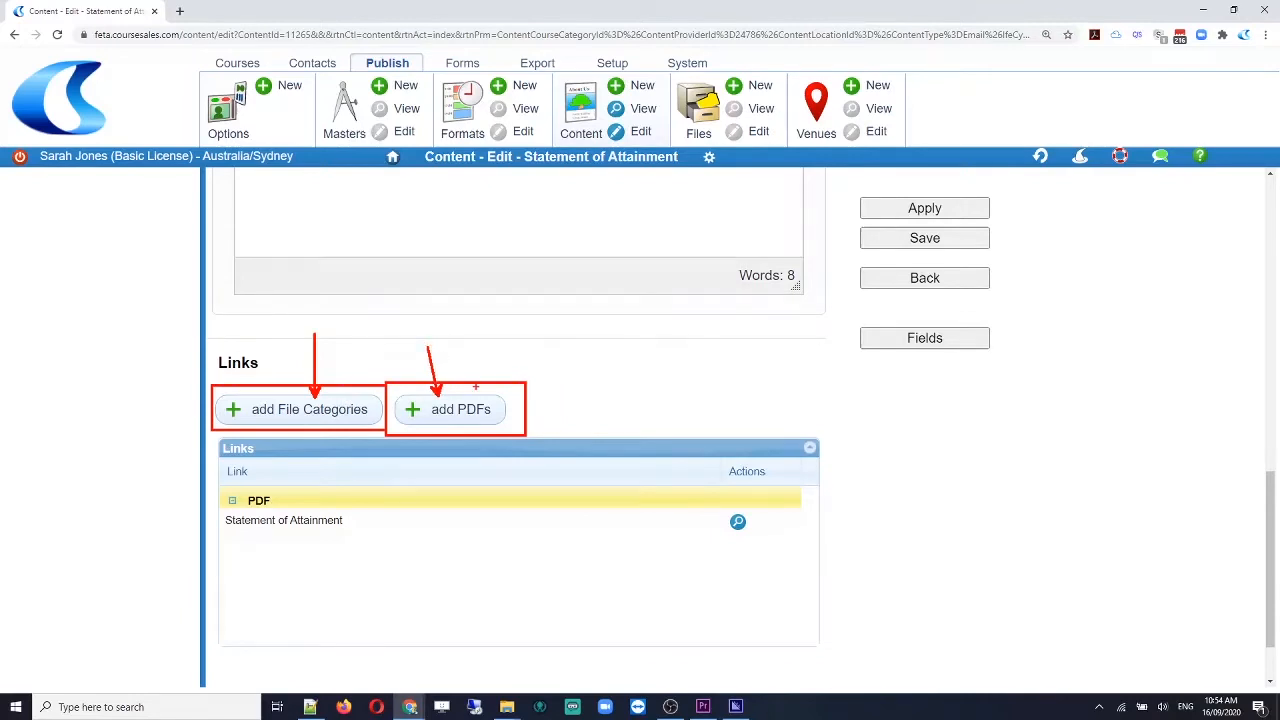
key("Escape")
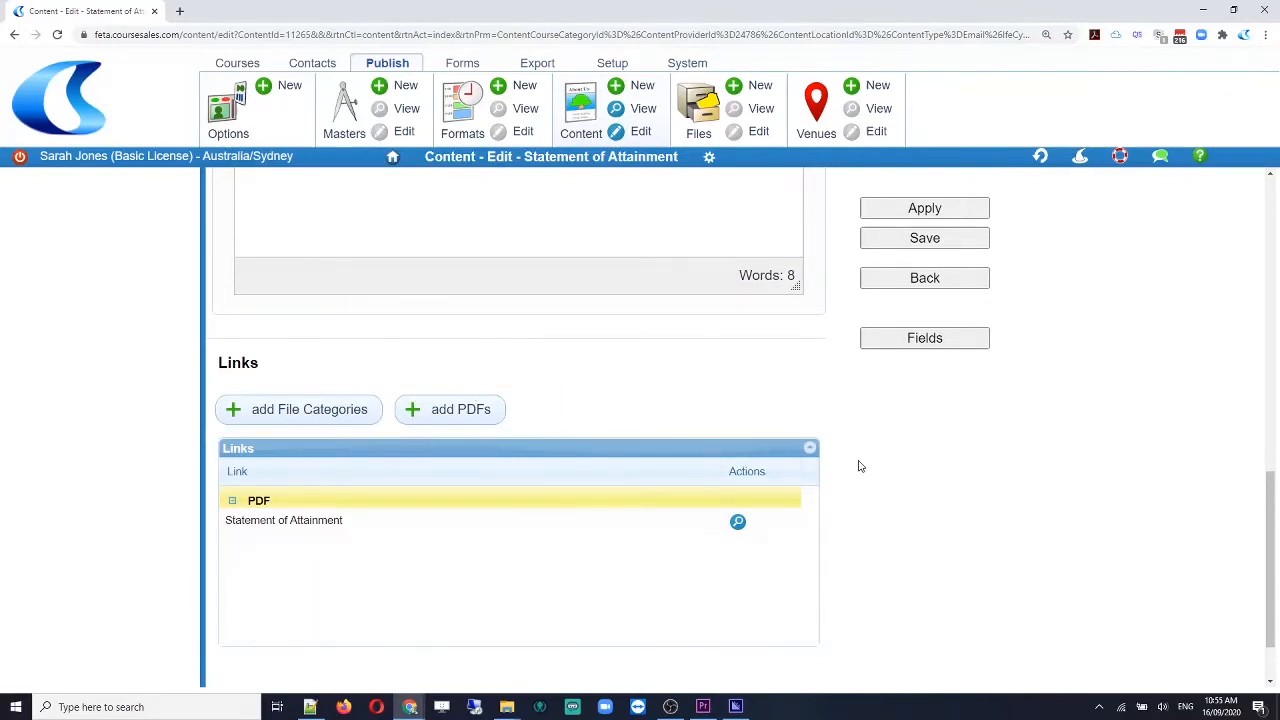
Review the subject and body of the Statement of Attainment email and save the template.
scroll(858, 466, "up", 3)
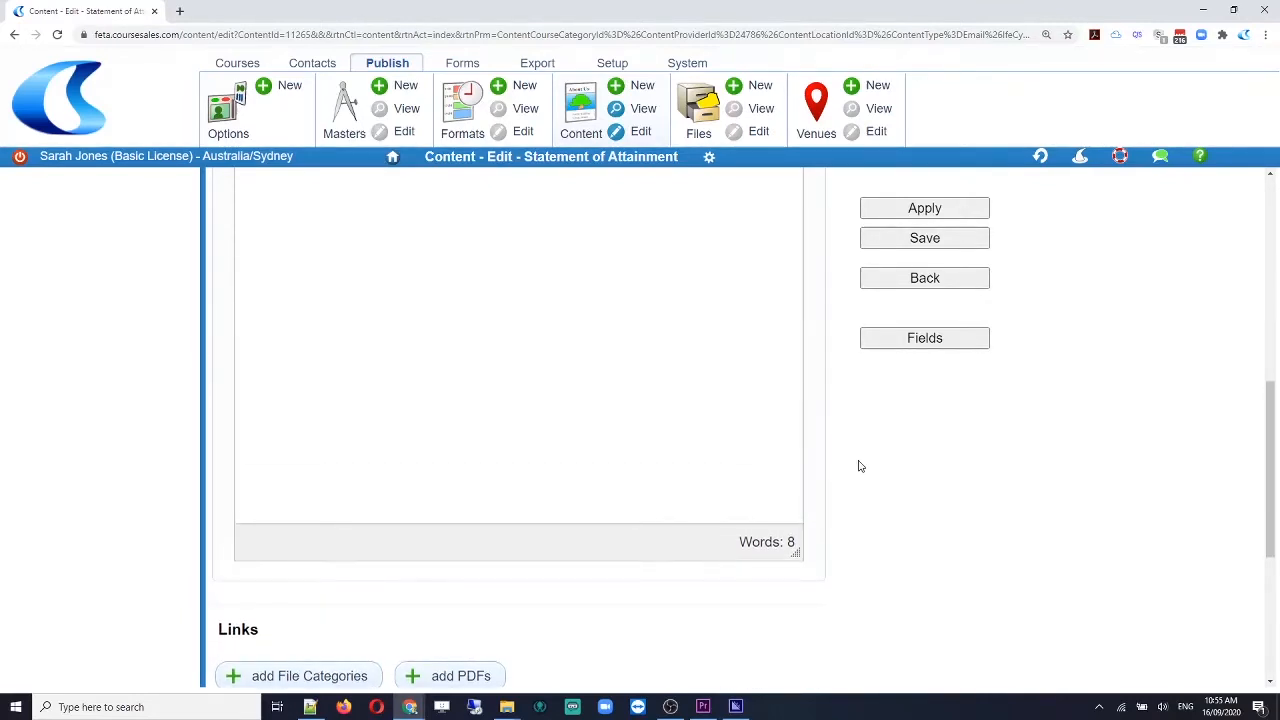
scroll(858, 466, "down", 2)
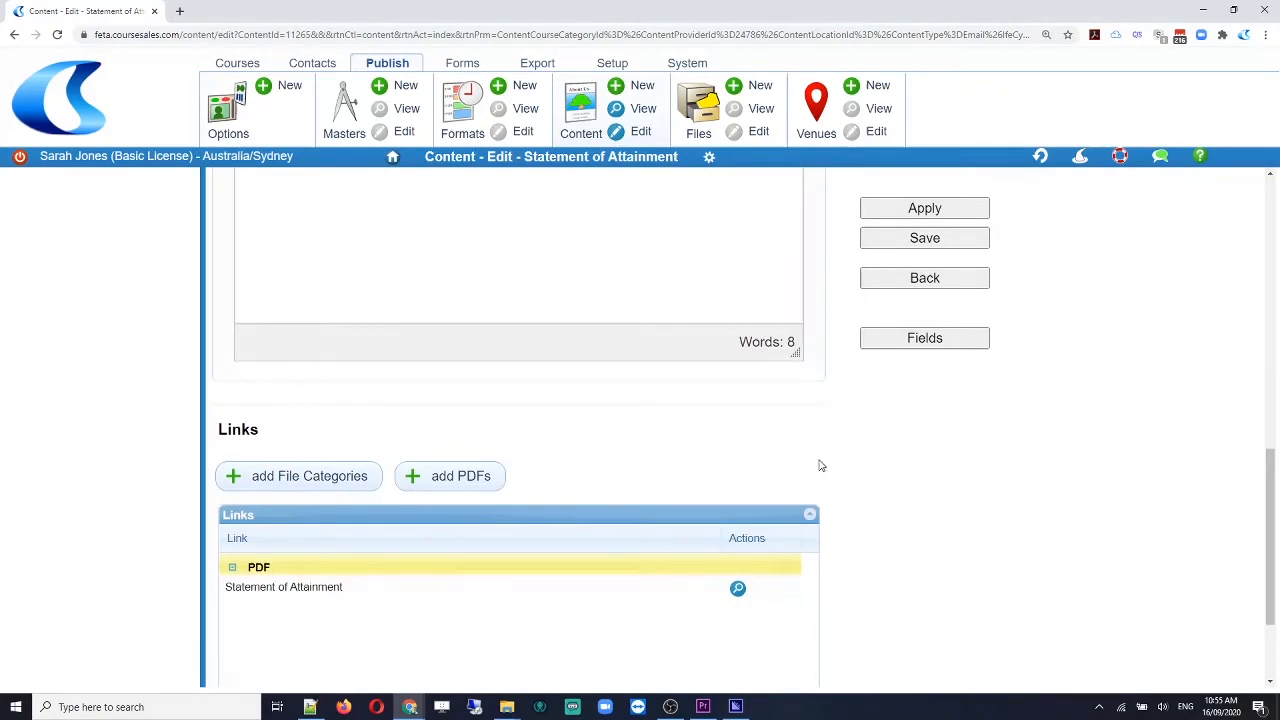
scroll(811, 451, "up", 1)
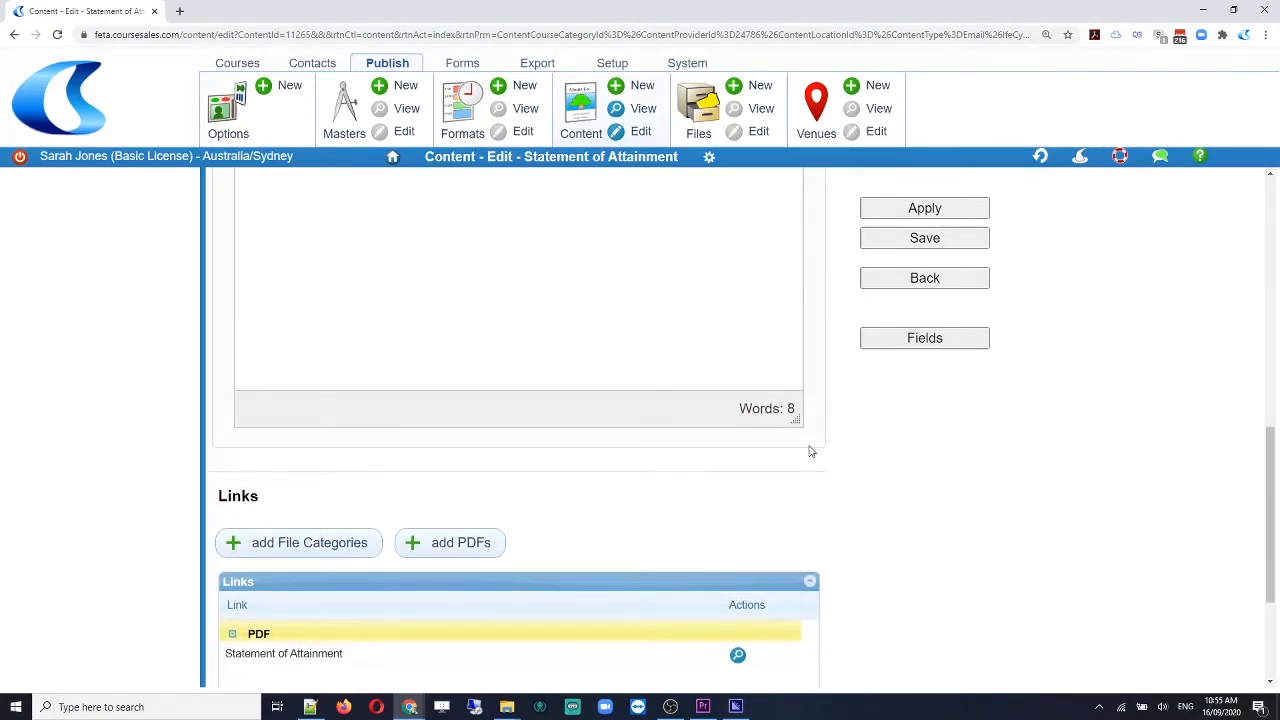
scroll(811, 451, "up", 5)
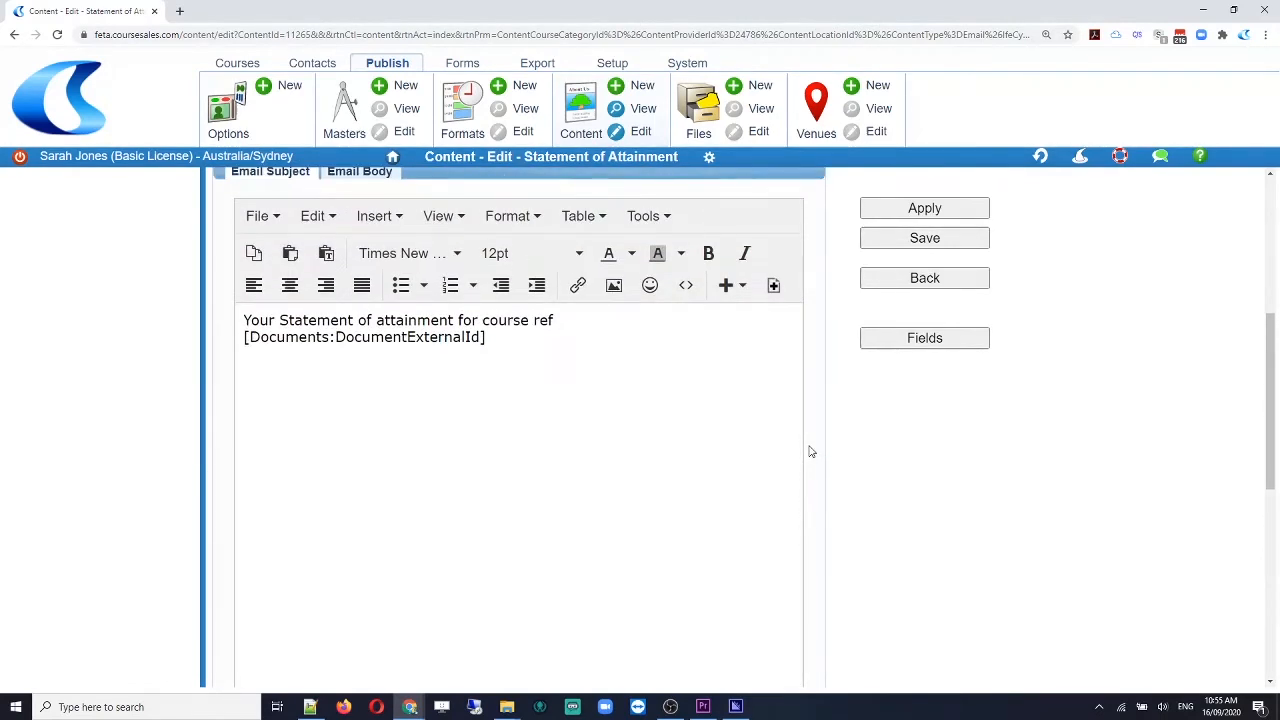
left_click(360, 302)
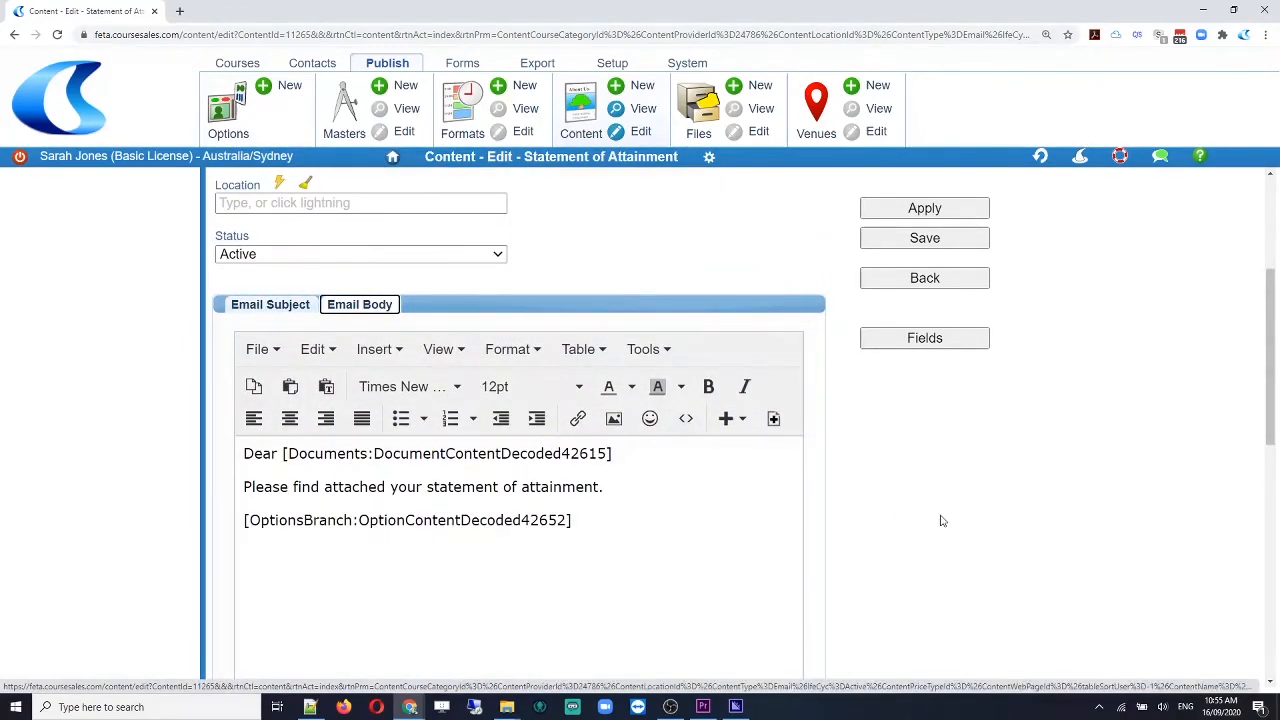
scroll(940, 520, "up", 3)
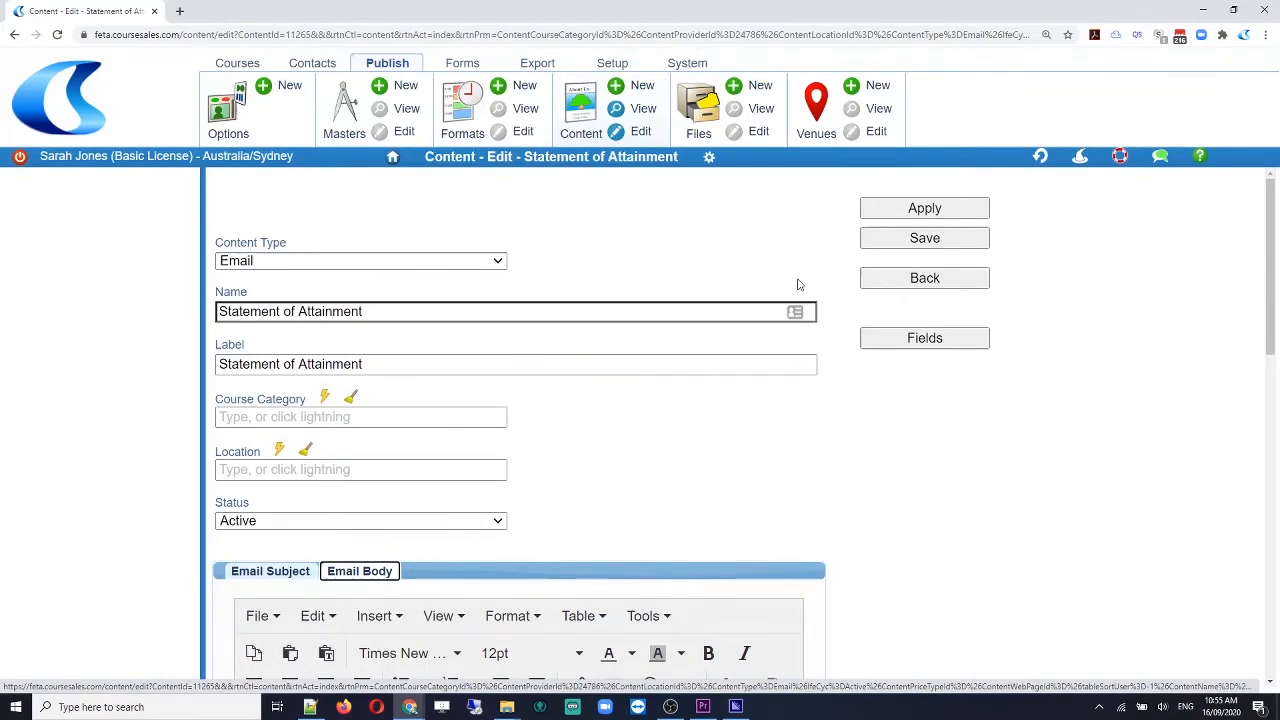
left_click(942, 241)
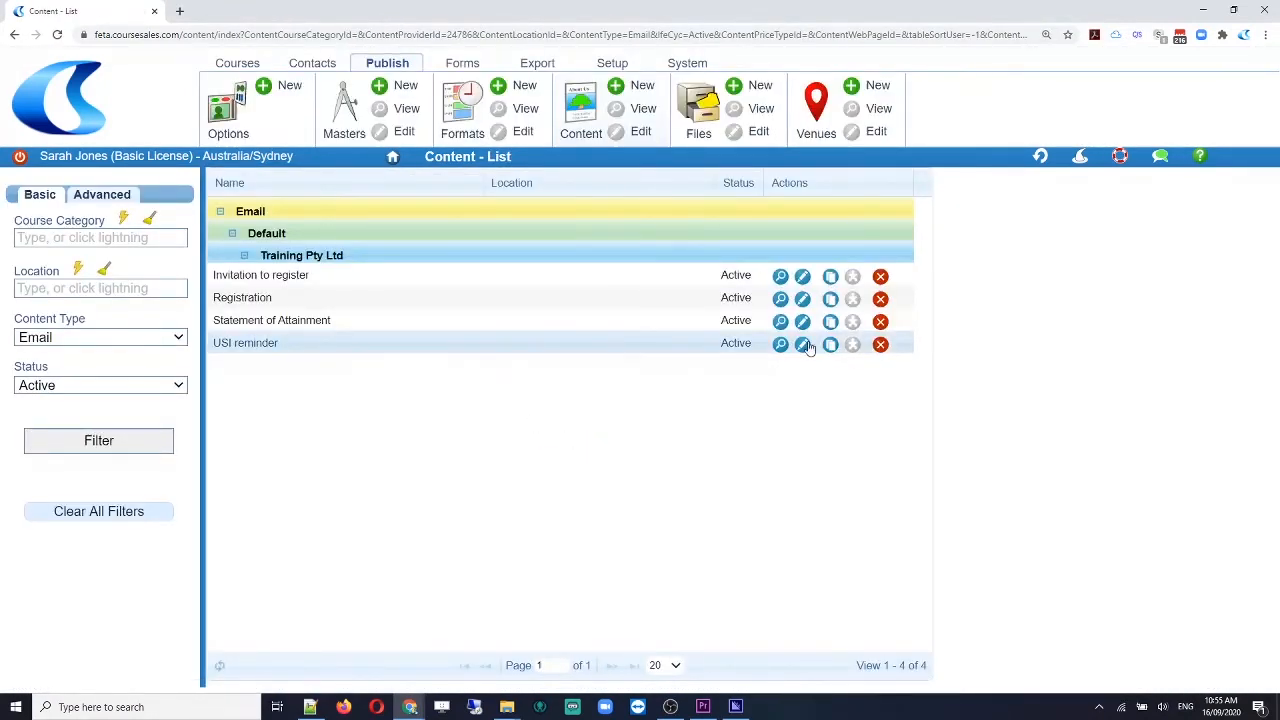
Open the USI reminder email for editing and replace ${VIDSlice} in the body's link with "feta".
left_click(804, 345)
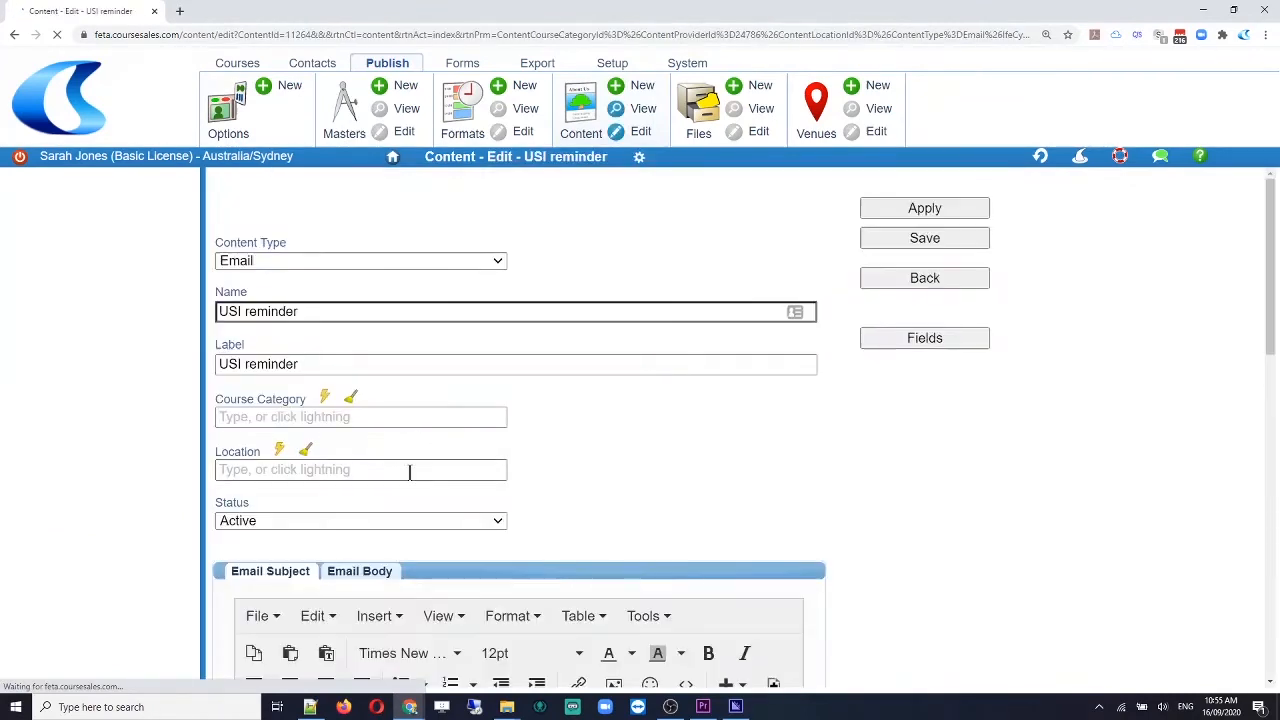
scroll(660, 434, "down", 3)
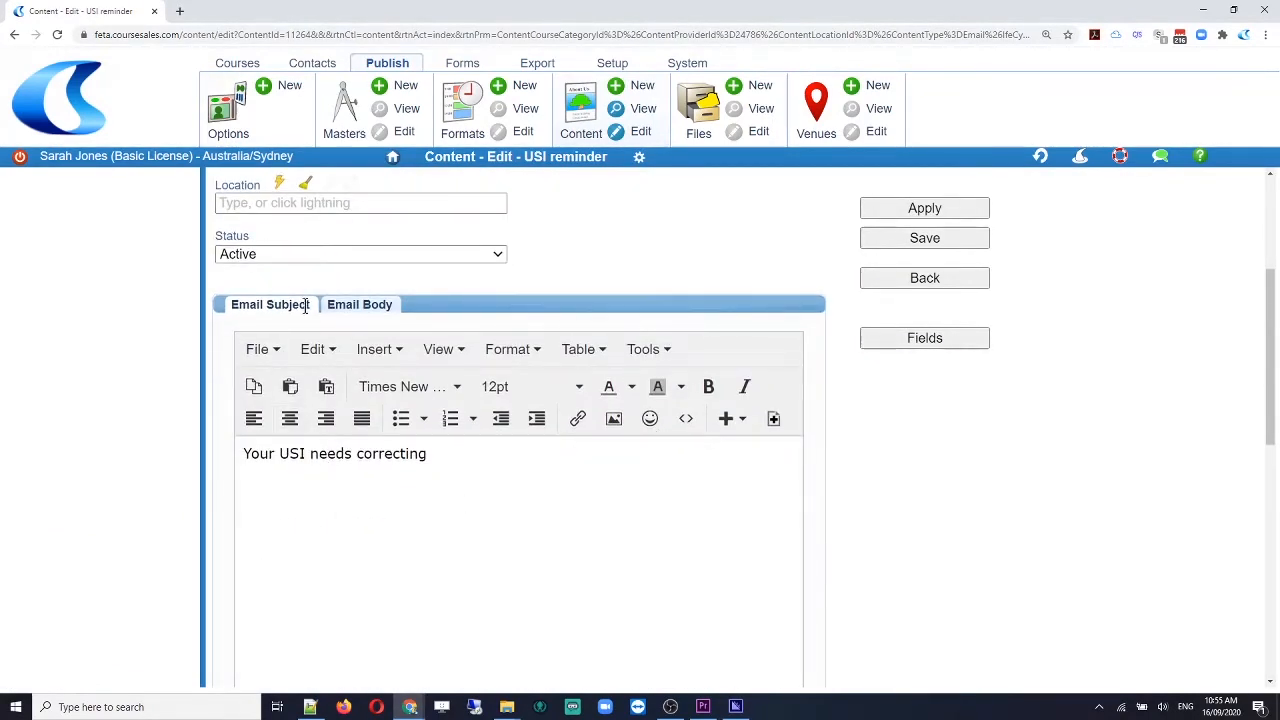
left_click(368, 302)
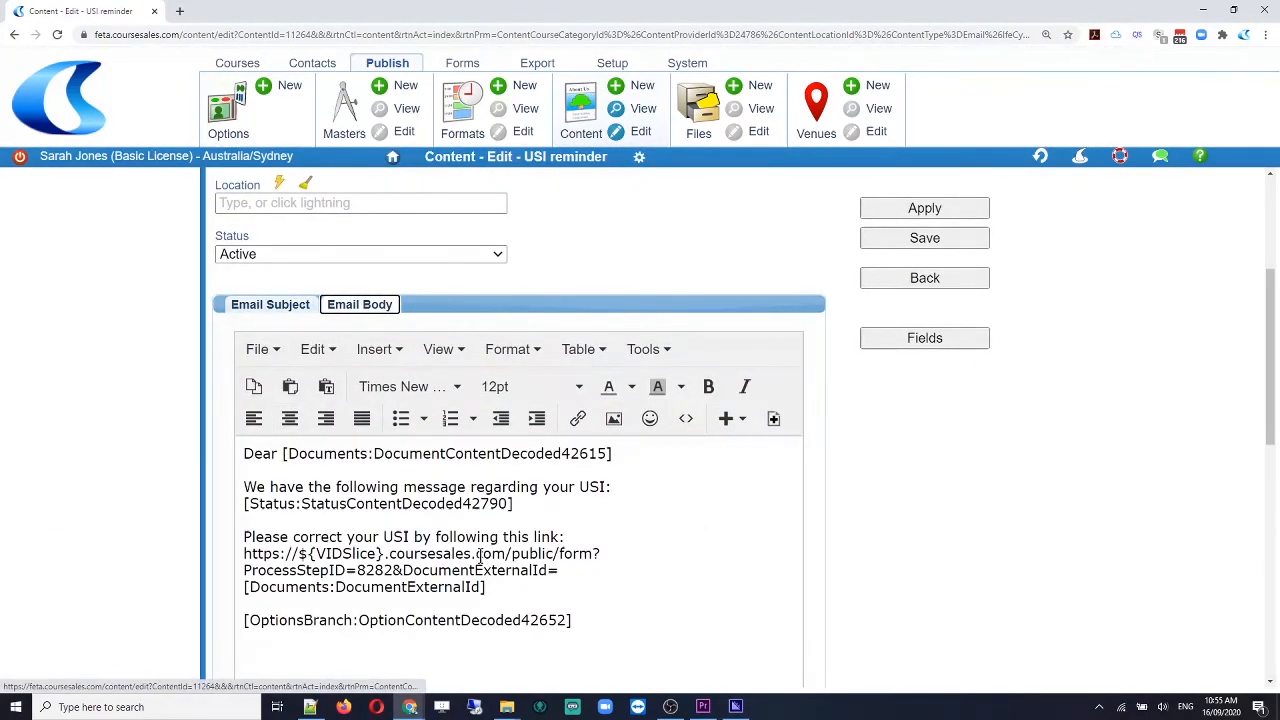
left_click_drag(384, 554, 299, 554)
type("feta")
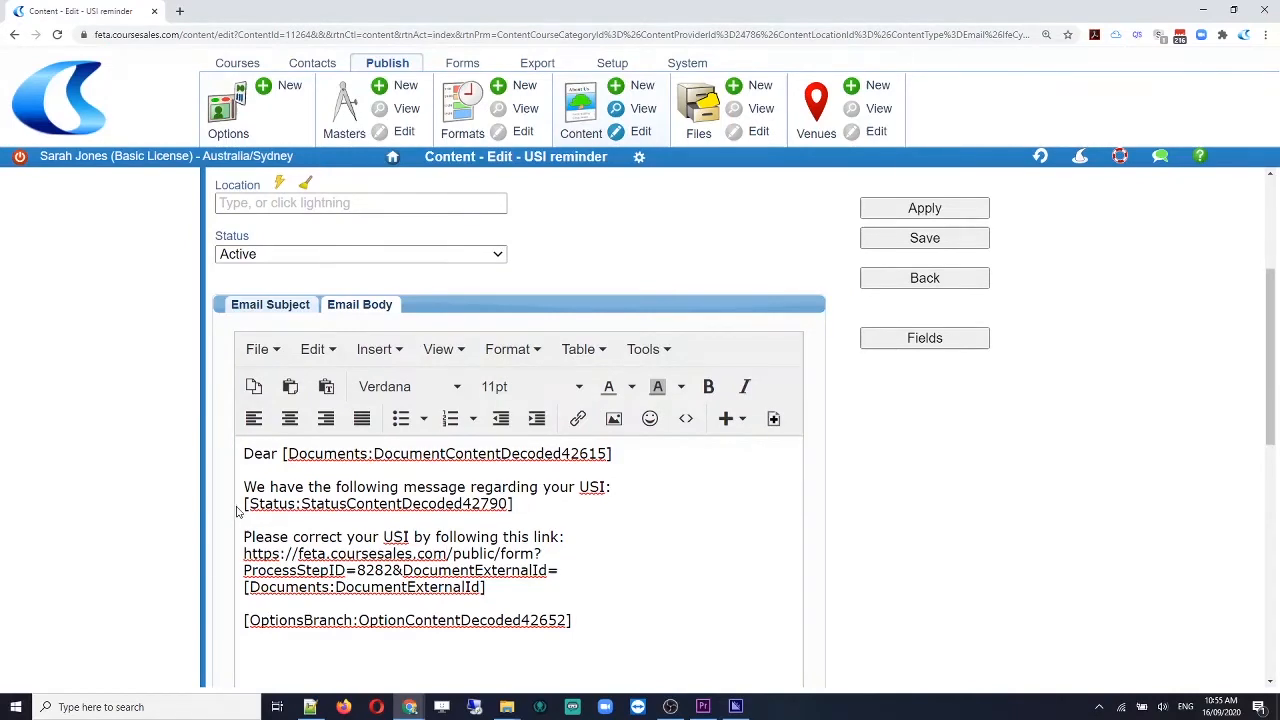
Check the status message field below the USI sentence in the email body and save the USI reminder template.
mouse_move(242, 504)
left_mouse_down()
mouse_move(521, 506)
mouse_move(242, 506)
left_mouse_up()
left_click(519, 504)
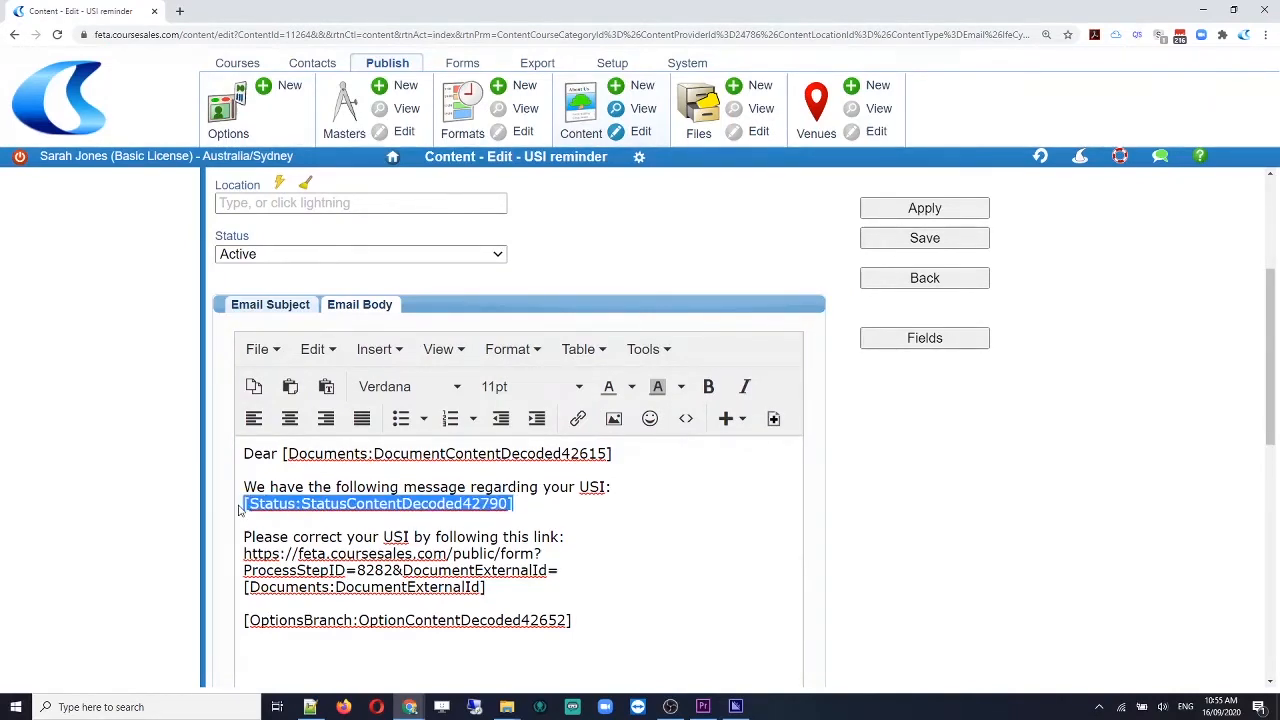
left_click(317, 490)
left_click_drag(518, 504, 242, 506)
left_click(356, 488)
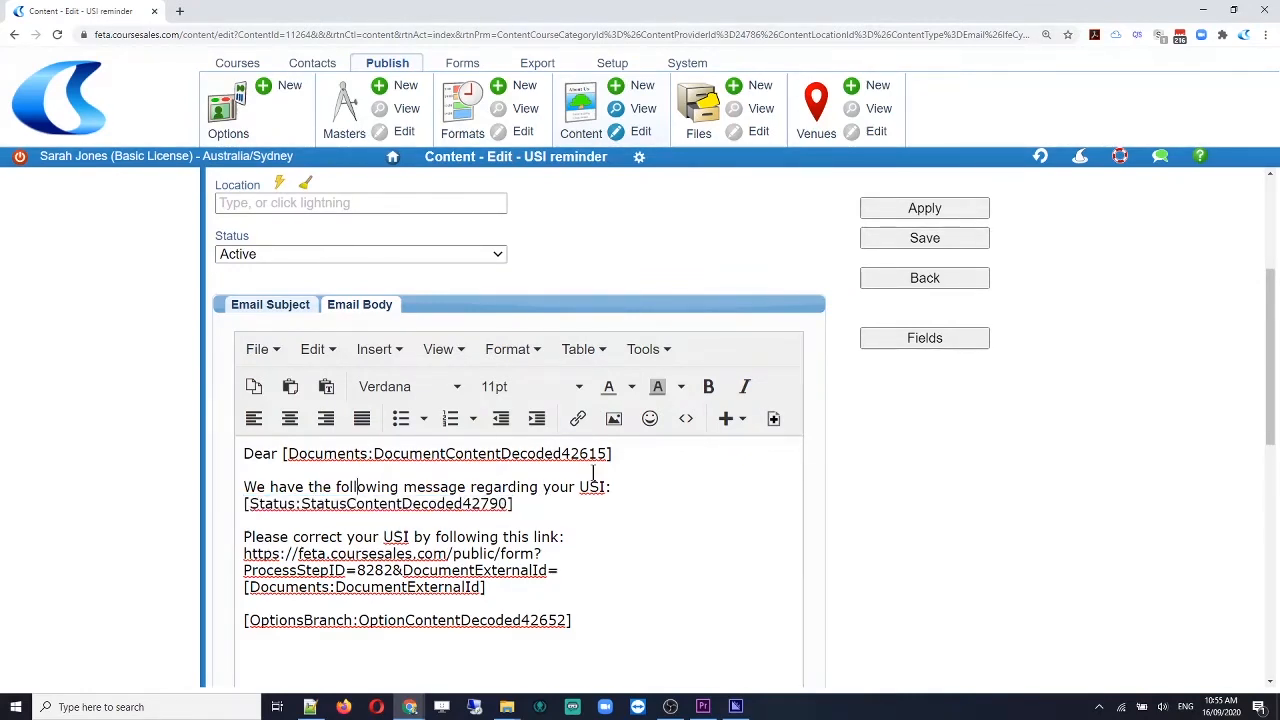
left_click(925, 240)
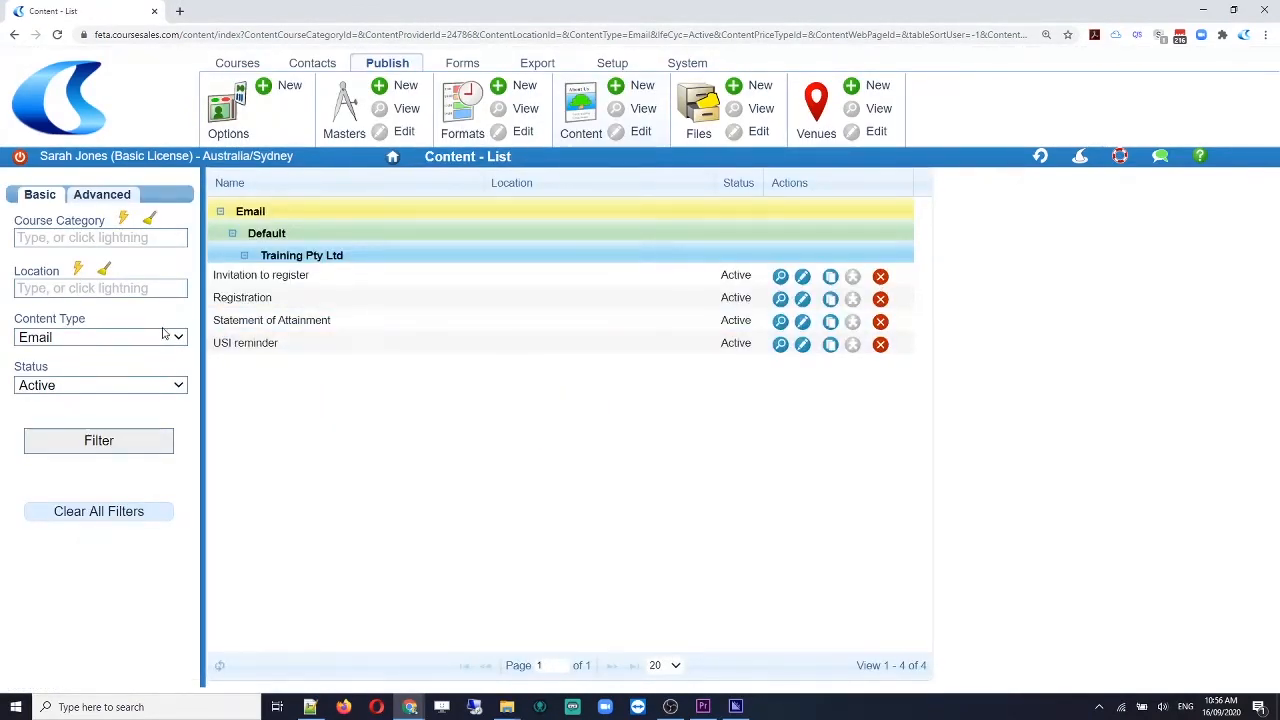
Filter the content list to show the active PDF templates.
left_click(180, 340)
left_click(85, 507)
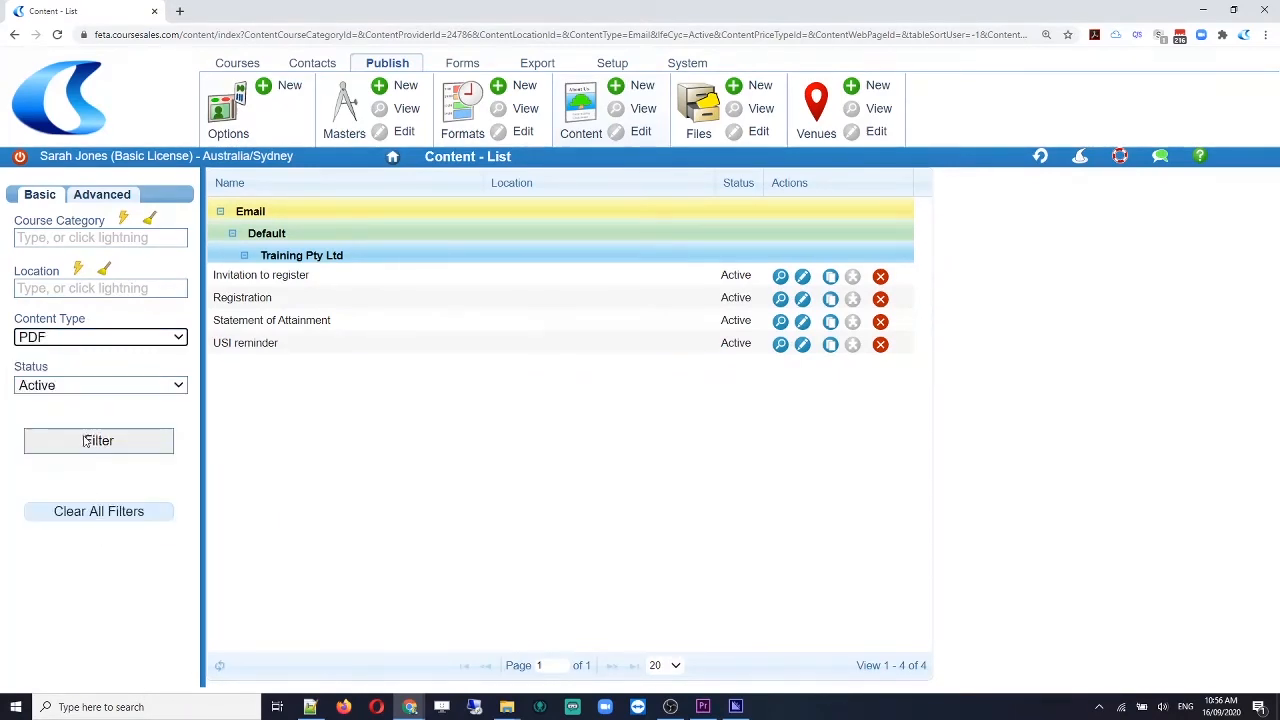
left_click(100, 438)
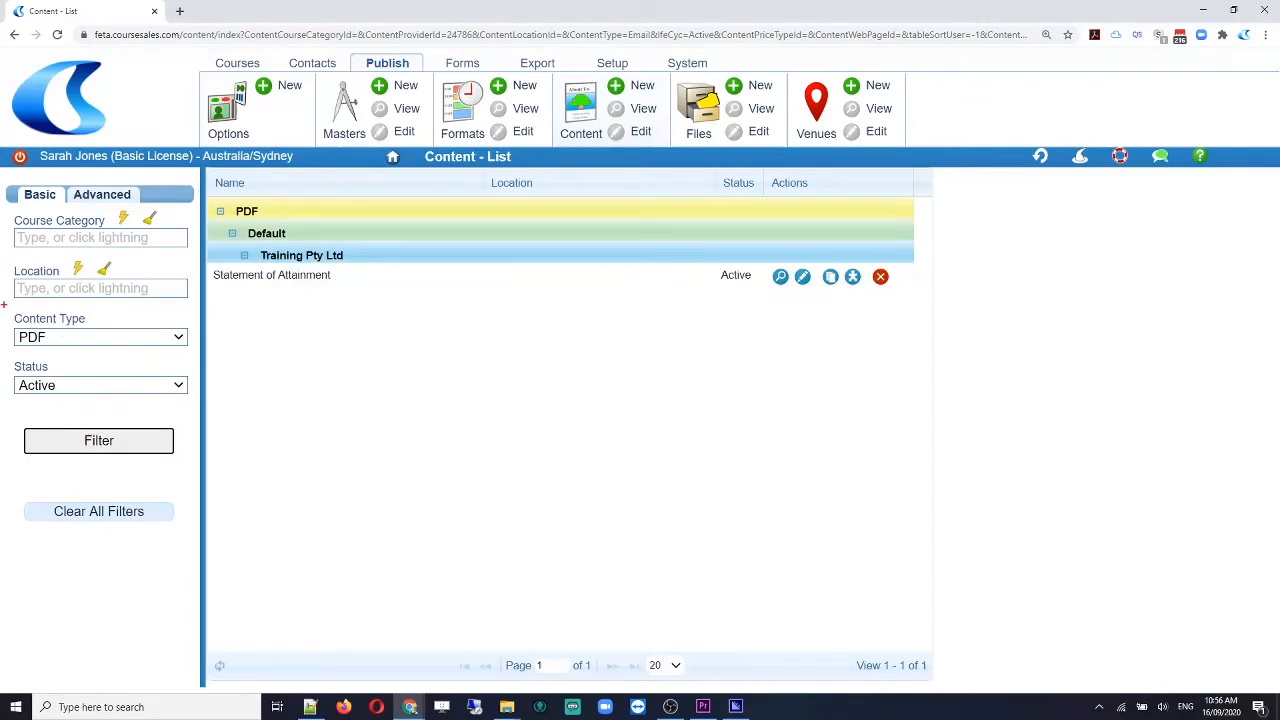
mouse_move(4, 304)
left_mouse_down()
mouse_move(208, 361)
mouse_move(194, 360)
left_mouse_up()
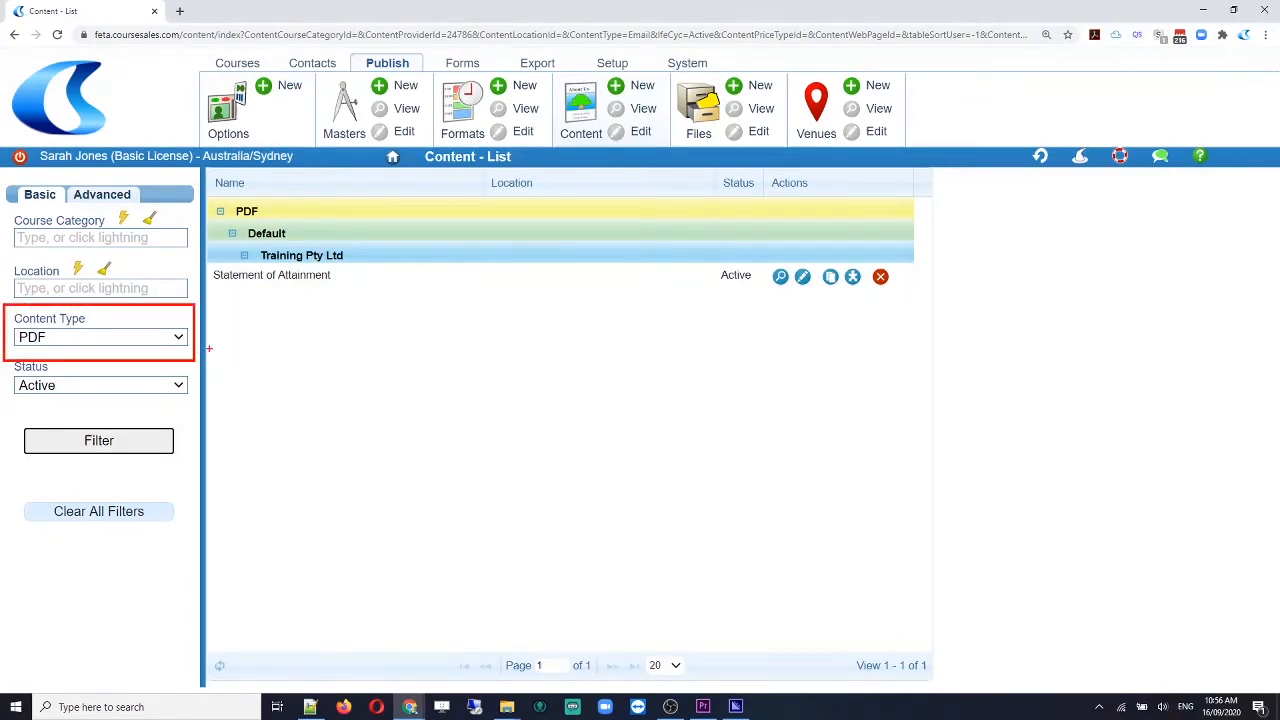
Open the Statement of Attainment PDF template for editing, review its file name text, and show its PDF content.
left_click(802, 277)
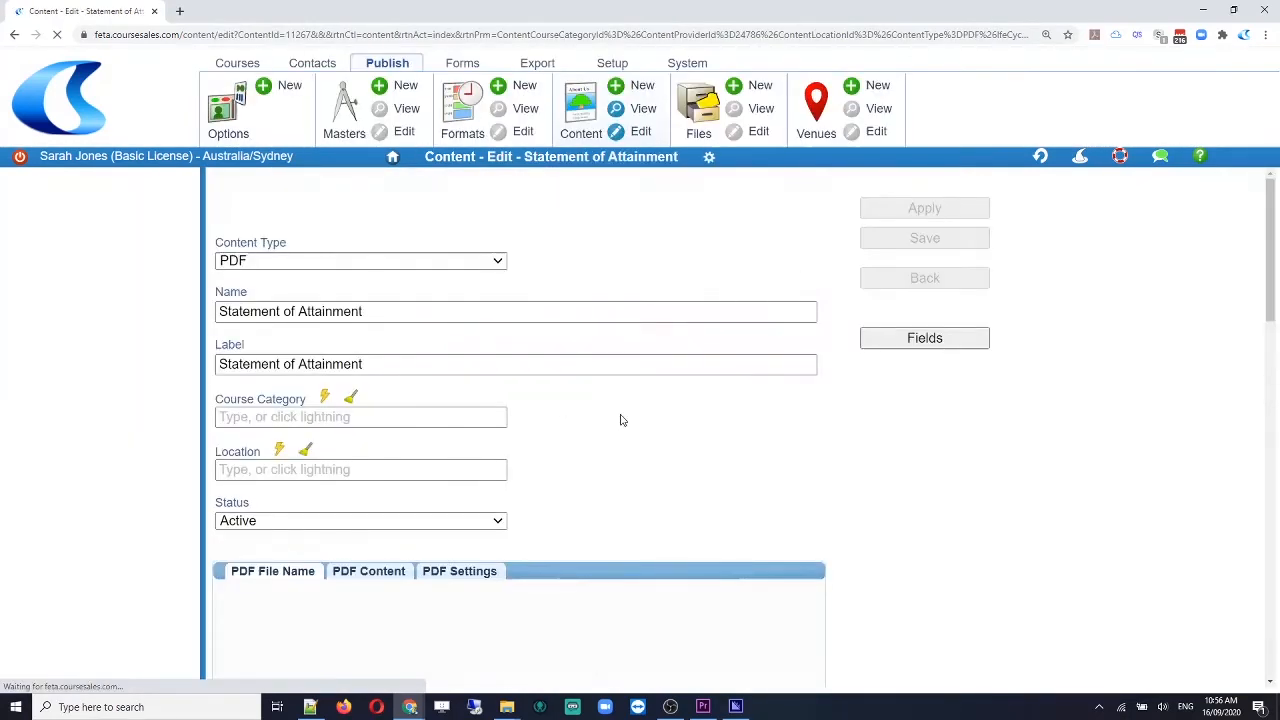
scroll(748, 463, "down", 3)
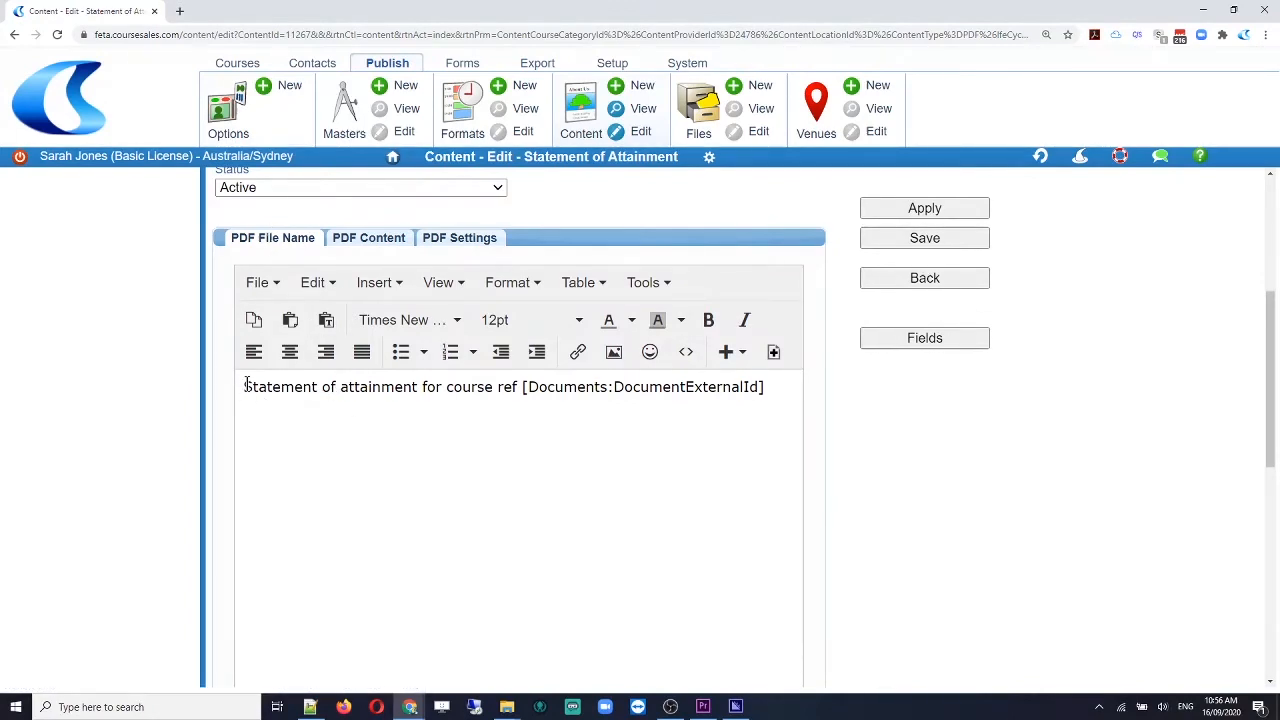
left_click_drag(245, 386, 768, 401)
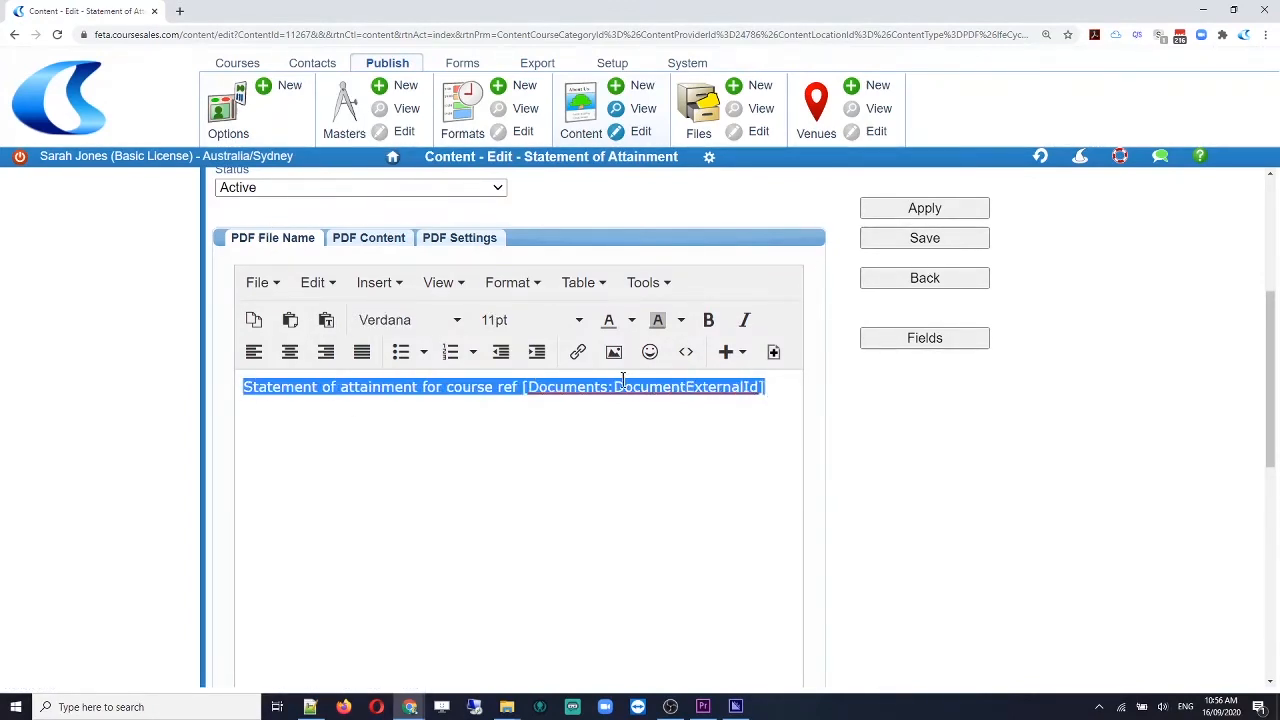
left_click(360, 241)
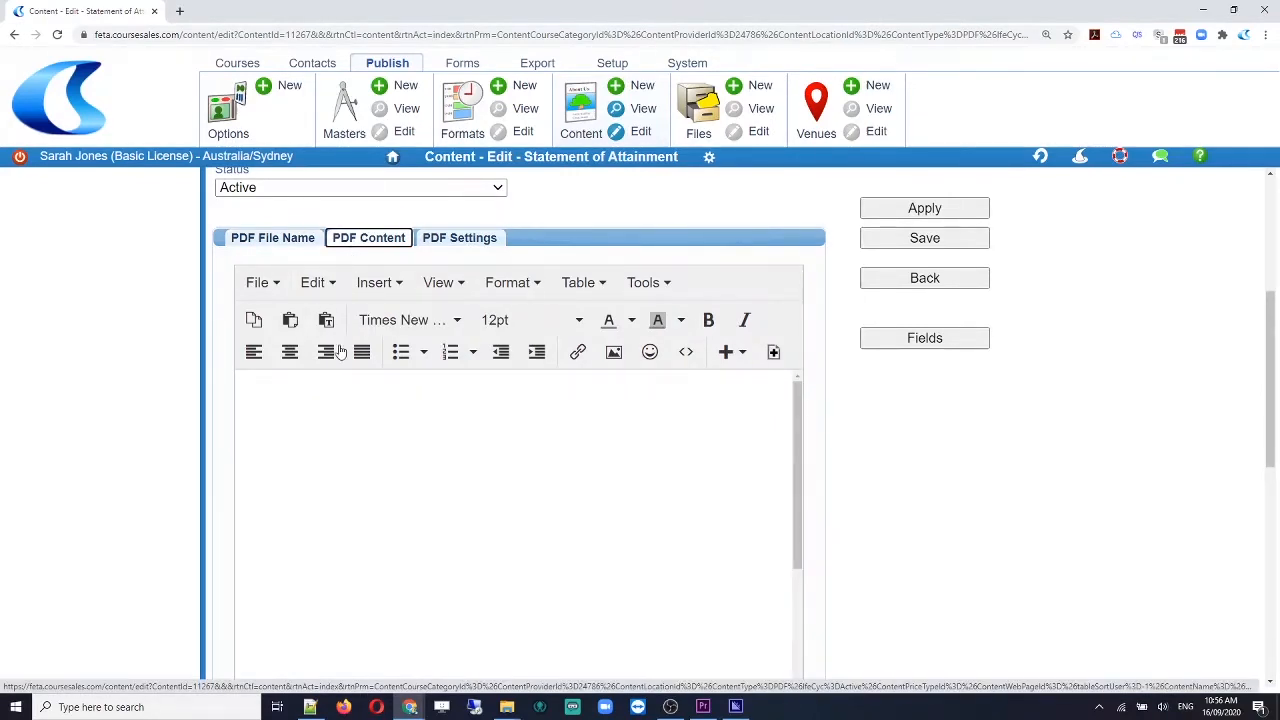
Review the certificate's merge fields for the participant's name, the course category name and the date of issue in the PDF content.
scroll(960, 465, "down", 1)
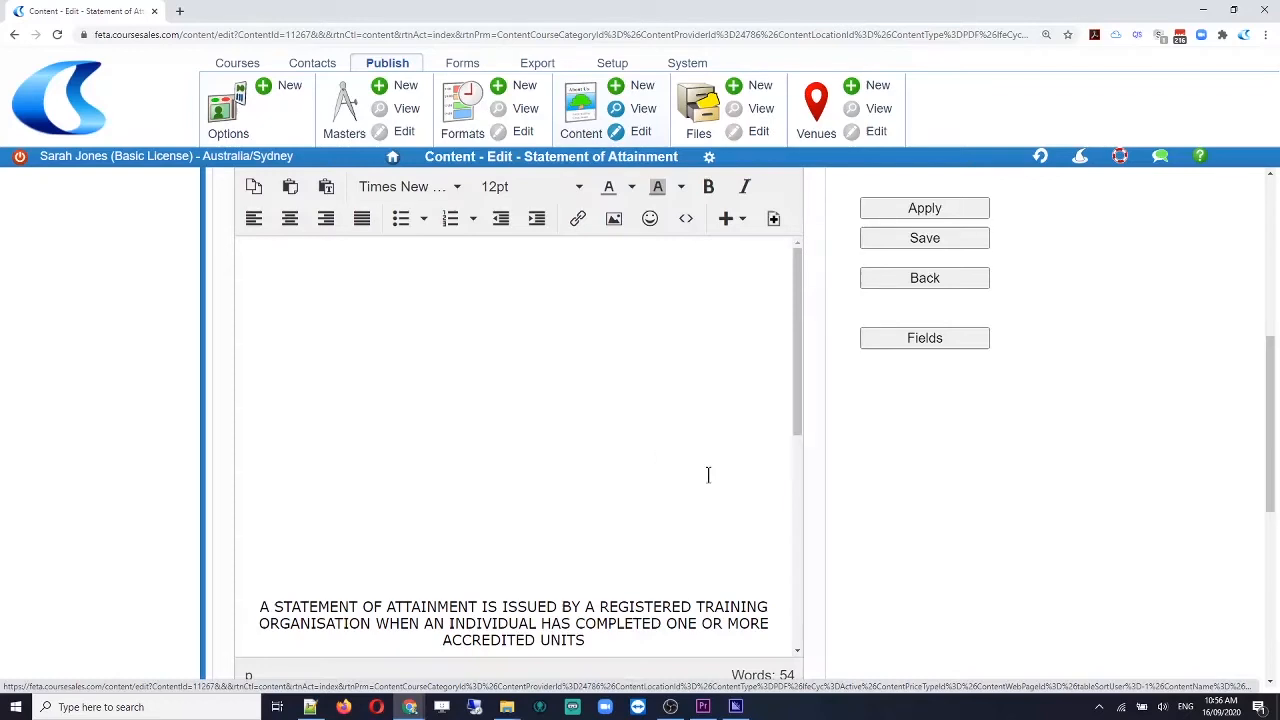
left_click(800, 362)
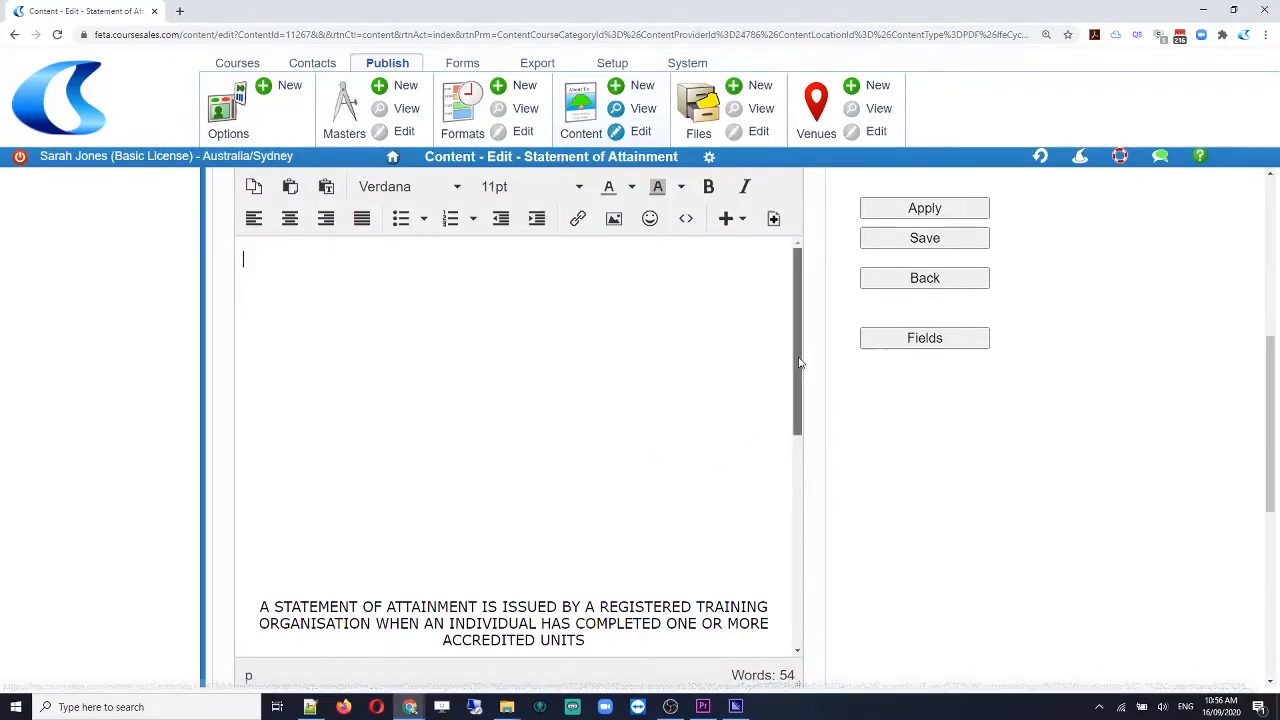
left_click_drag(800, 362, 829, 505)
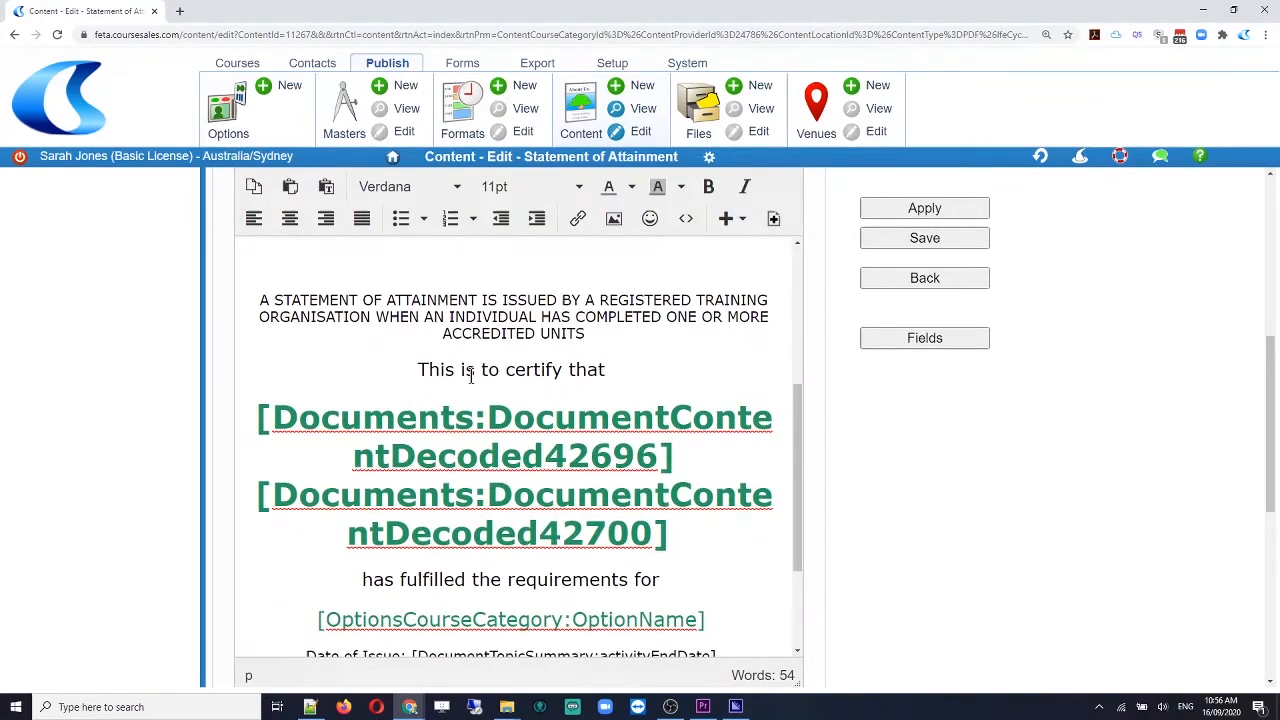
left_click_drag(260, 420, 672, 532)
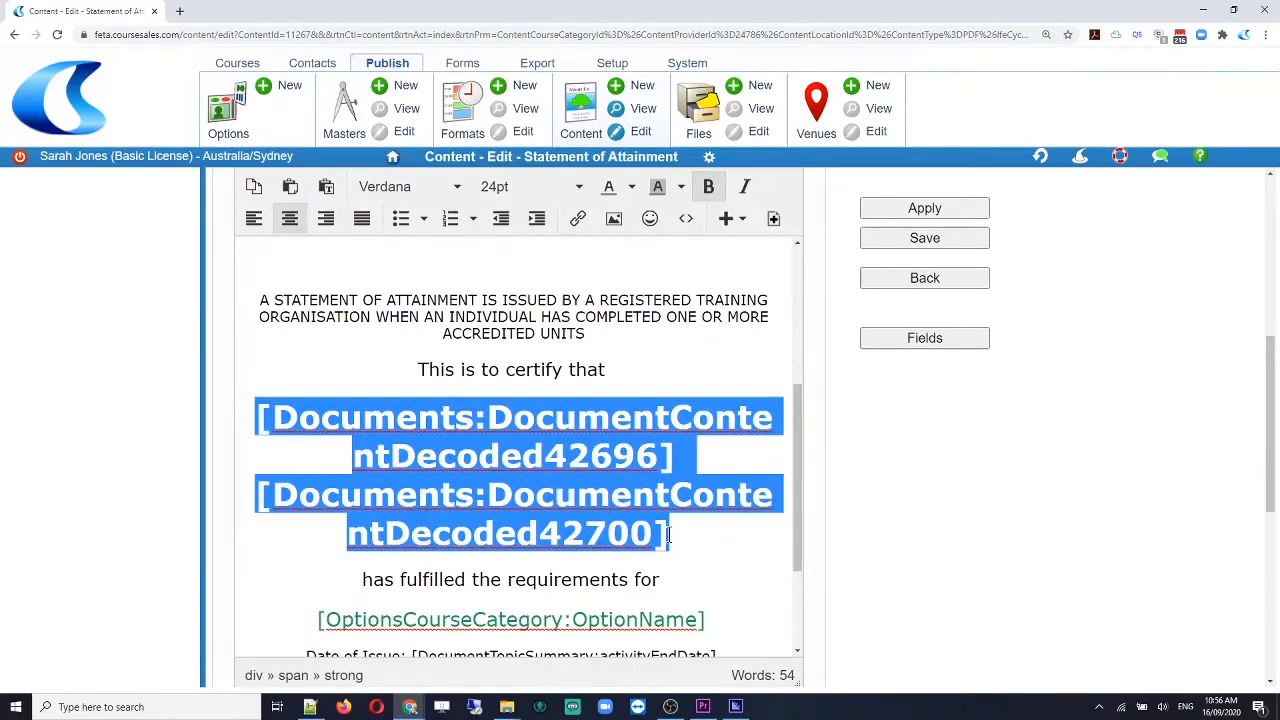
scroll(542, 490, "down", 1)
left_click(314, 488)
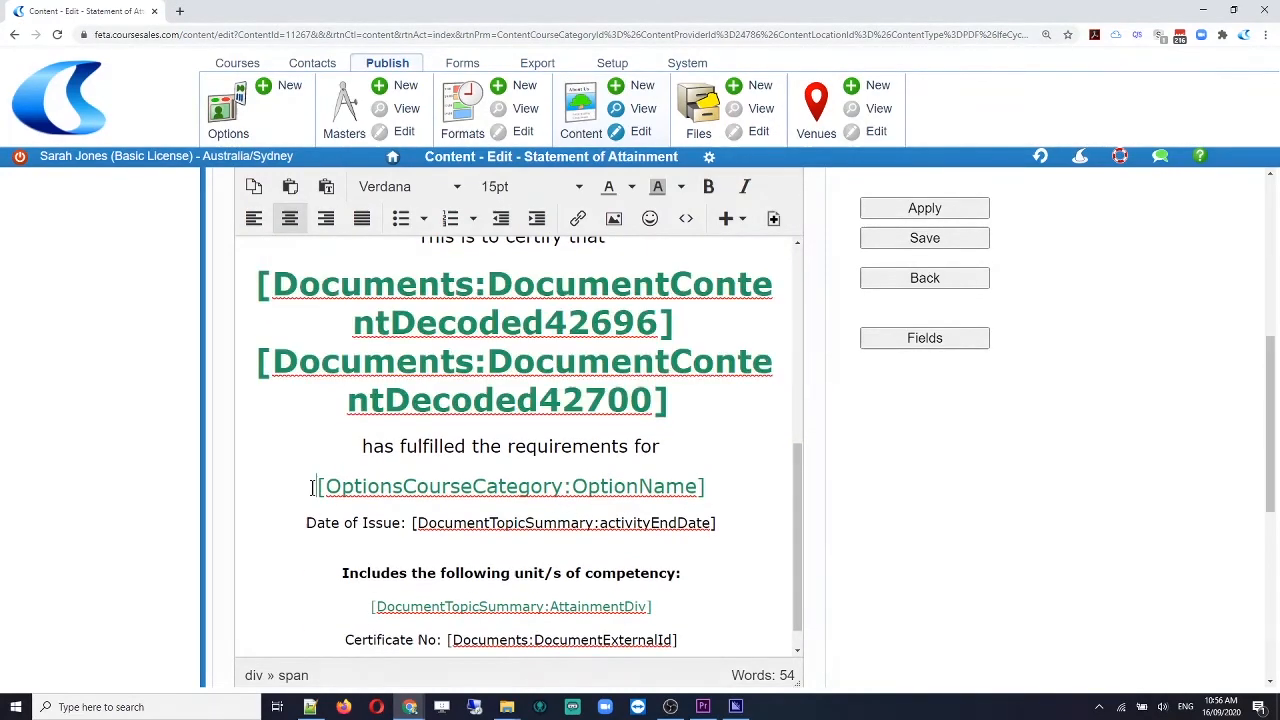
double_click(530, 486)
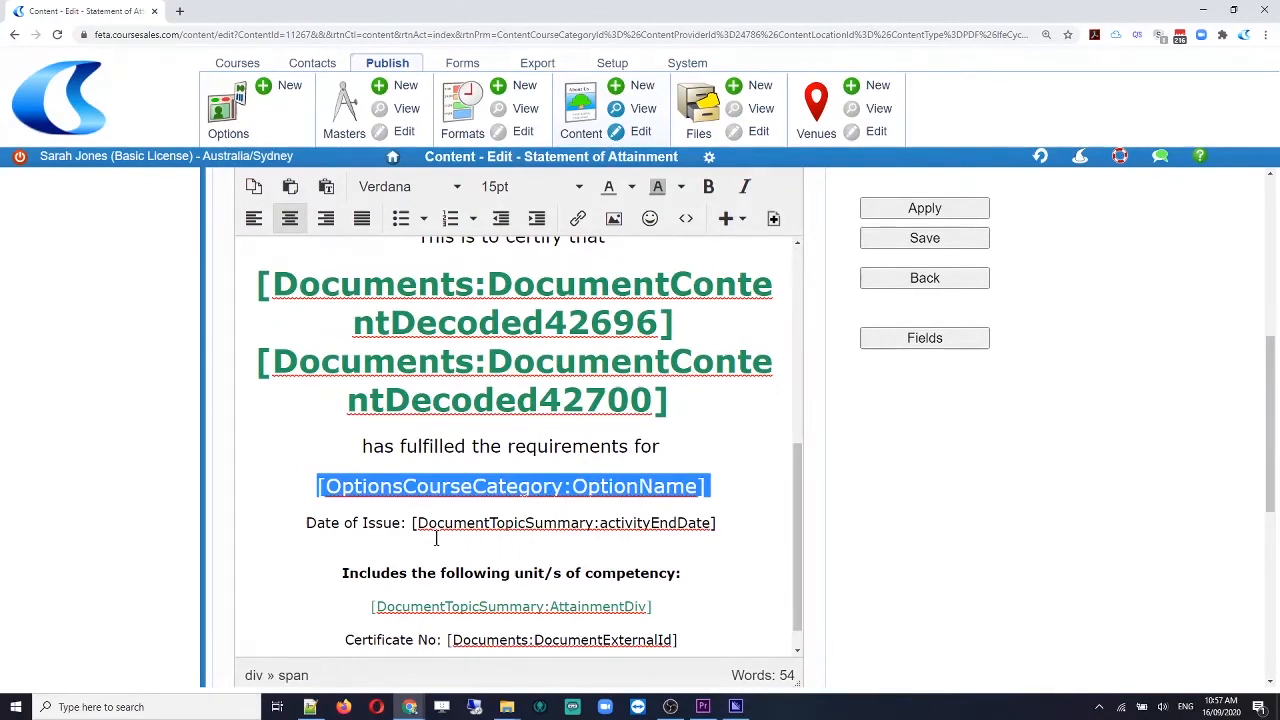
left_click_drag(411, 523, 718, 521)
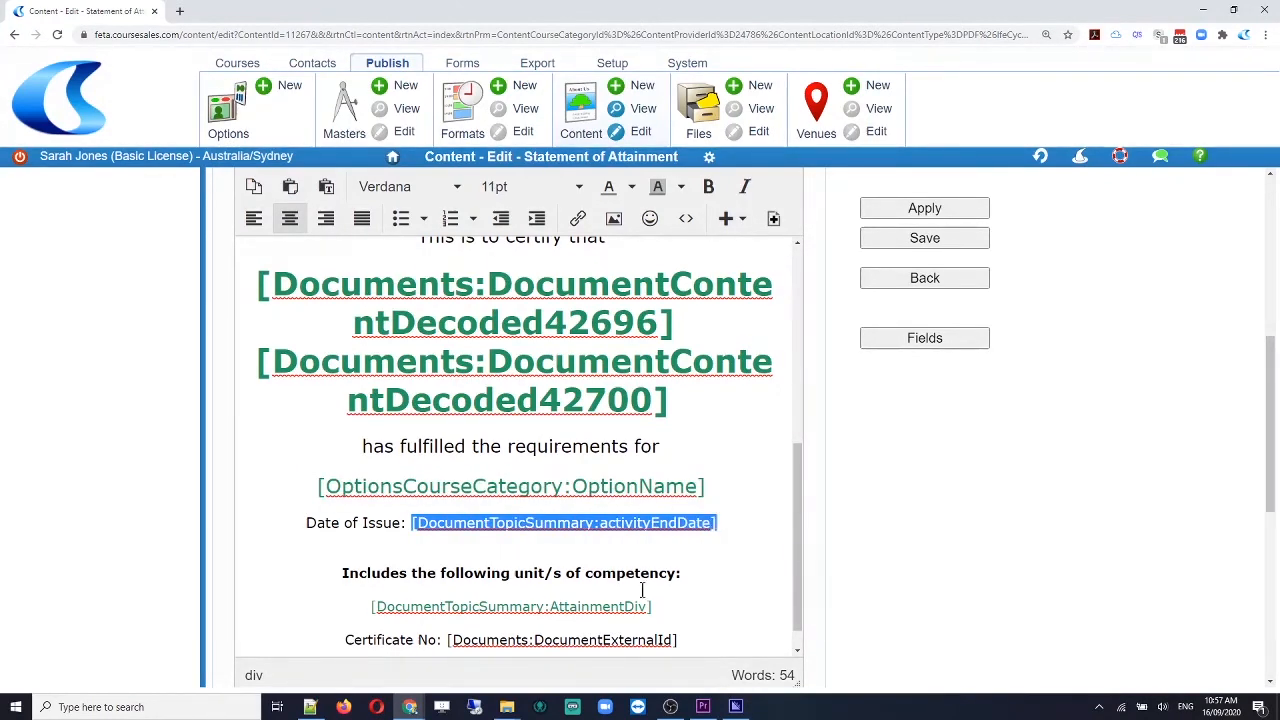
Review the merge fields for units of competency, certificate number and validation phone contact in the PDF content.
scroll(718, 483, "down", 1)
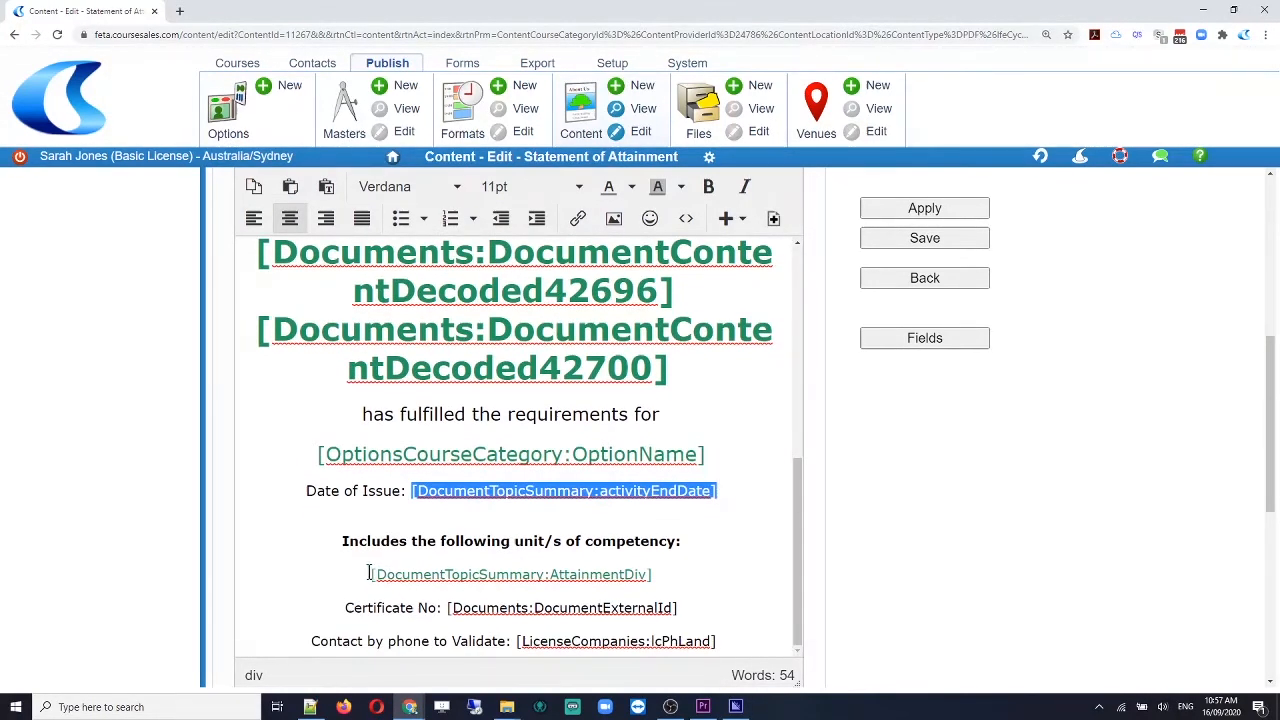
left_click_drag(369, 572, 657, 577)
left_click(655, 574)
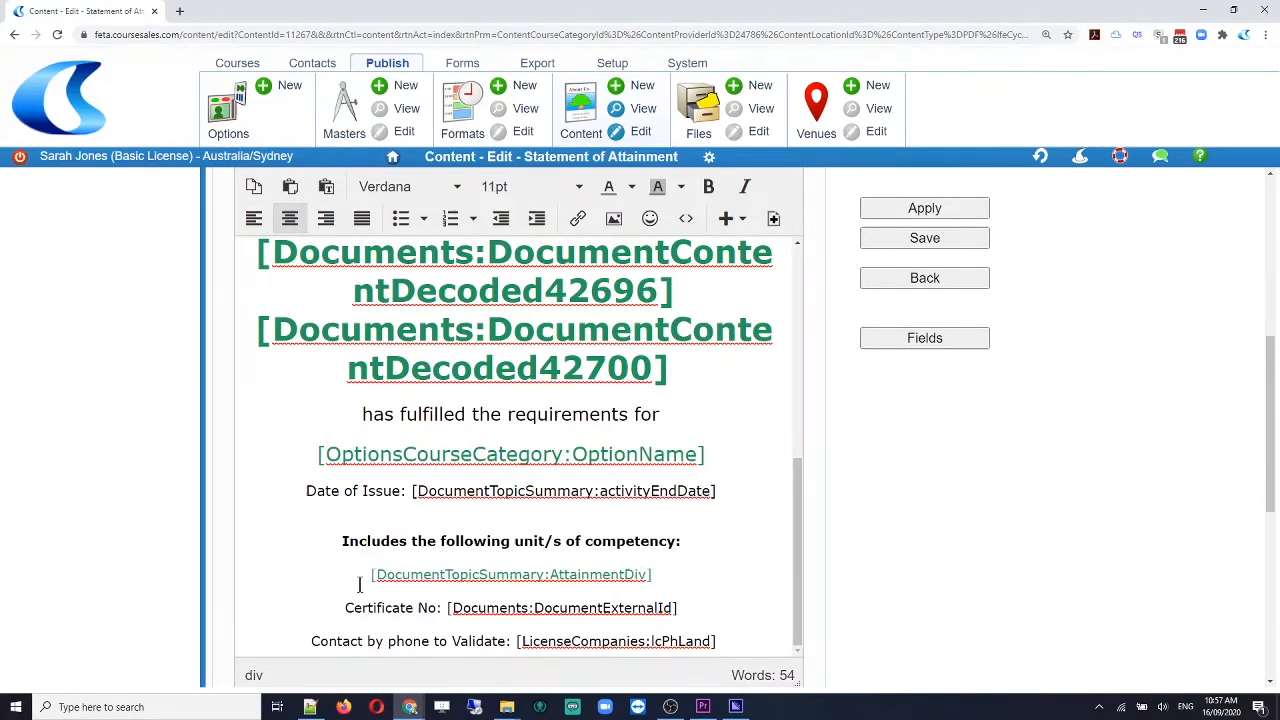
left_click_drag(371, 575, 652, 577)
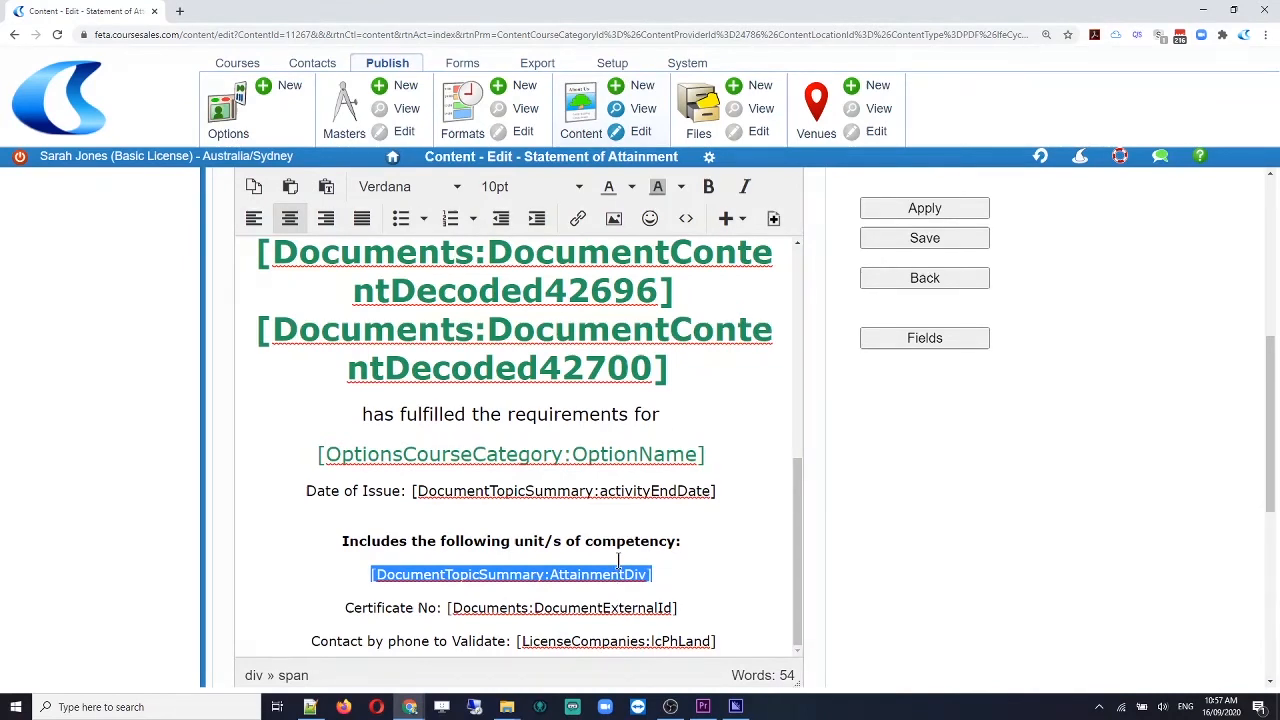
left_click_drag(684, 607, 453, 613)
left_click_drag(720, 641, 514, 643)
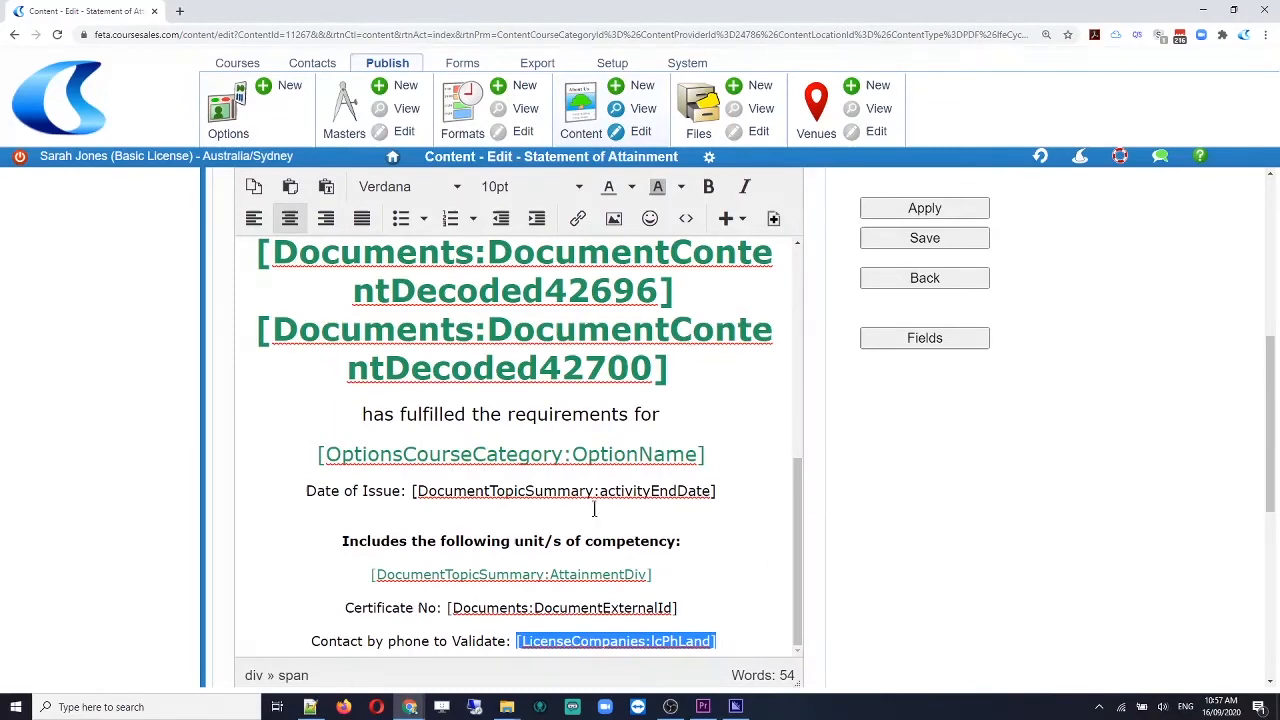
Open the field reference list, look through the available record types, and close the list.
left_click(933, 344)
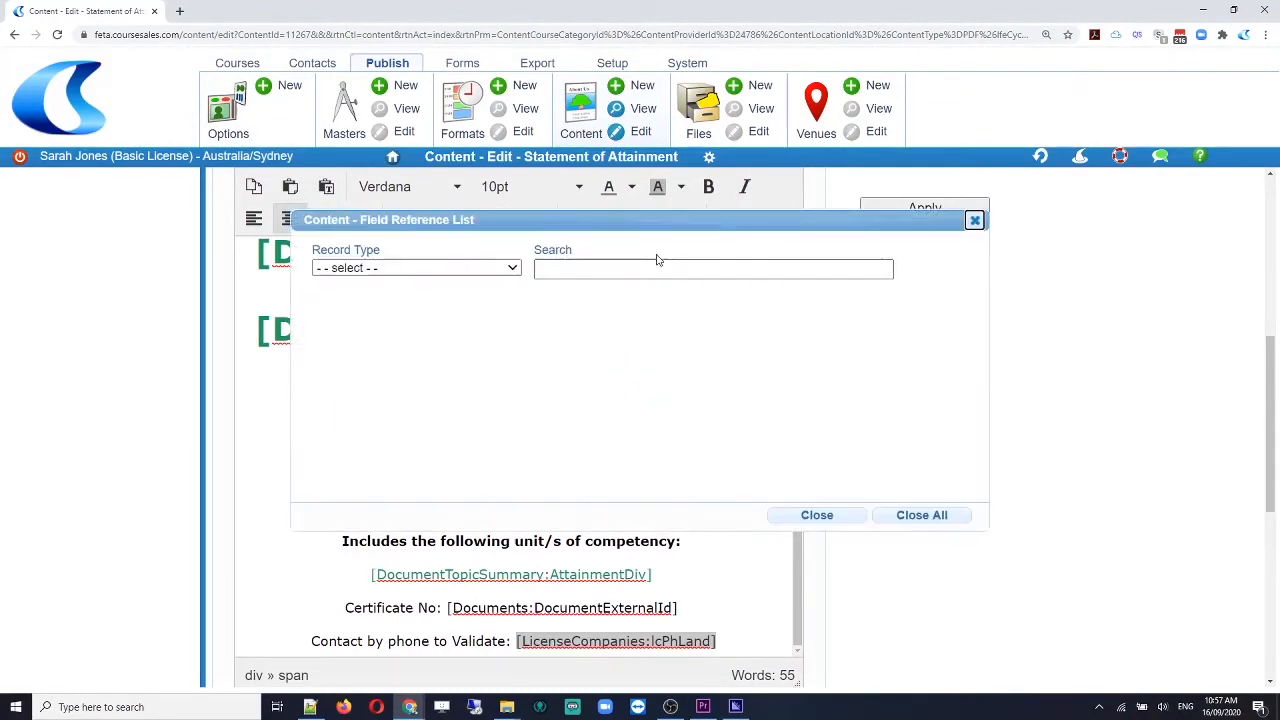
left_click(510, 268)
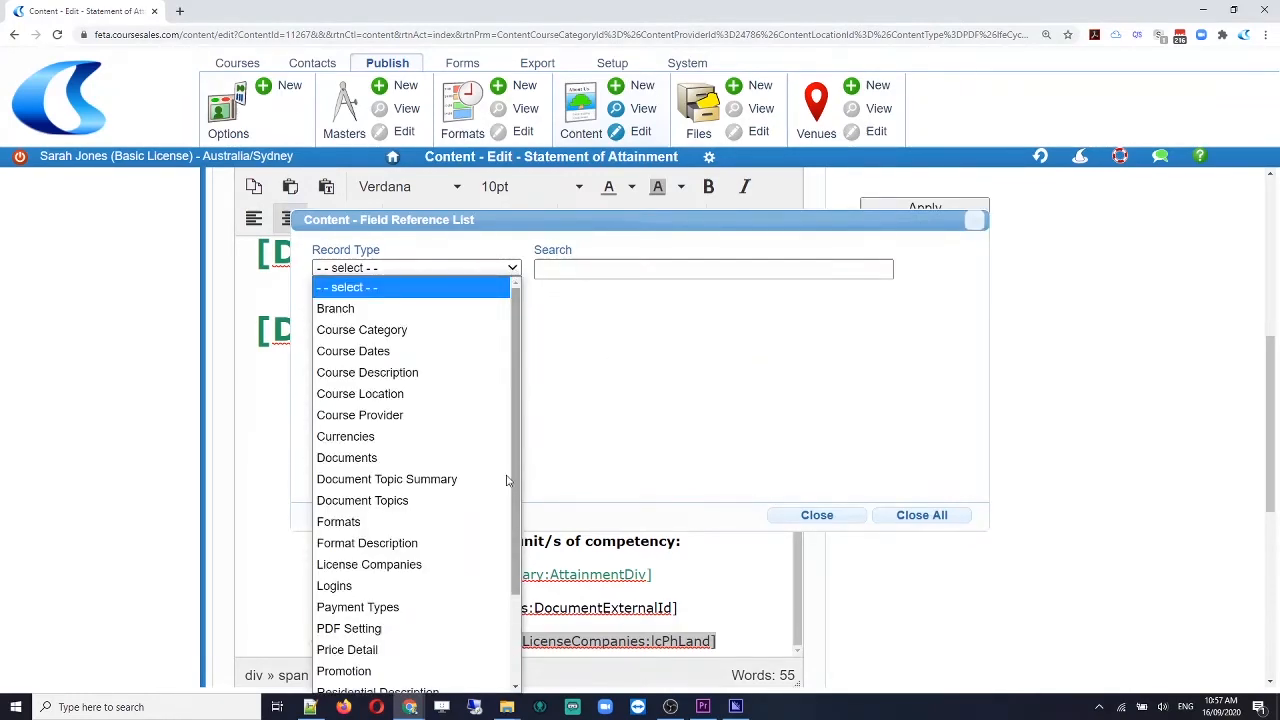
scroll(507, 481, "down", 2)
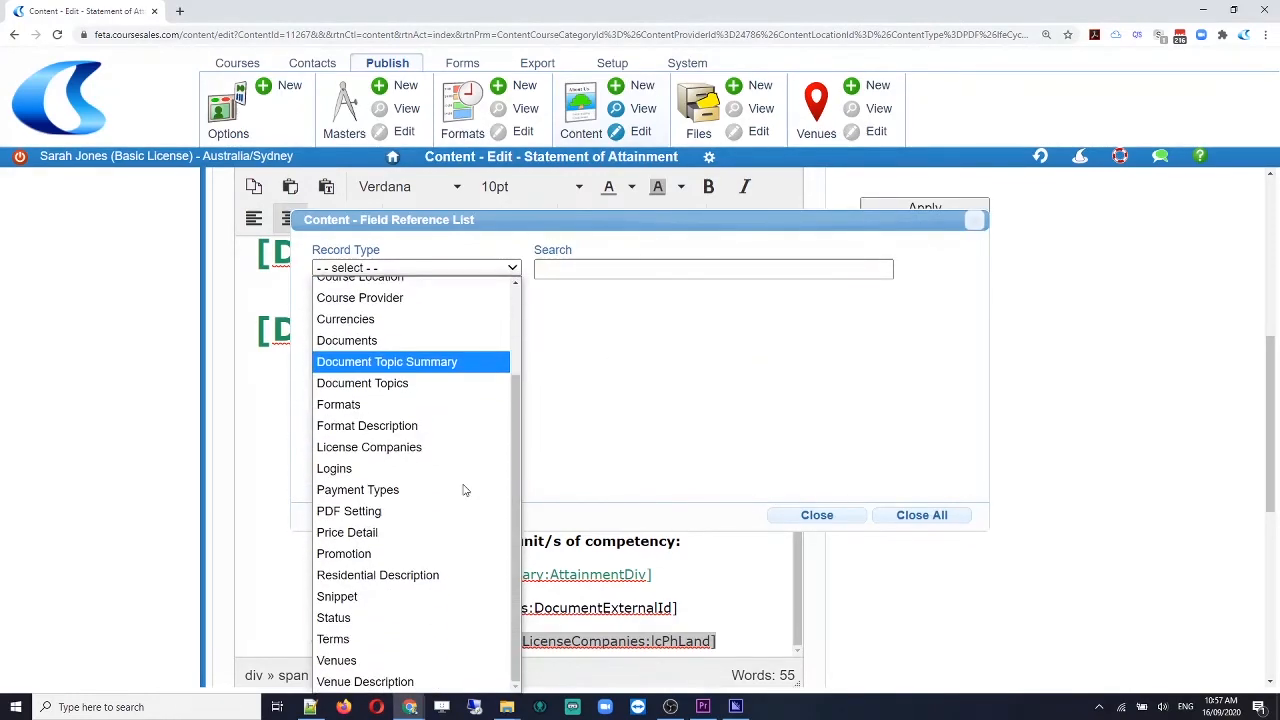
left_click(817, 516)
left_click(817, 516)
Check the forms linked to the Statement of Attainment PDF template and save the template.
scroll(835, 493, "down", 1)
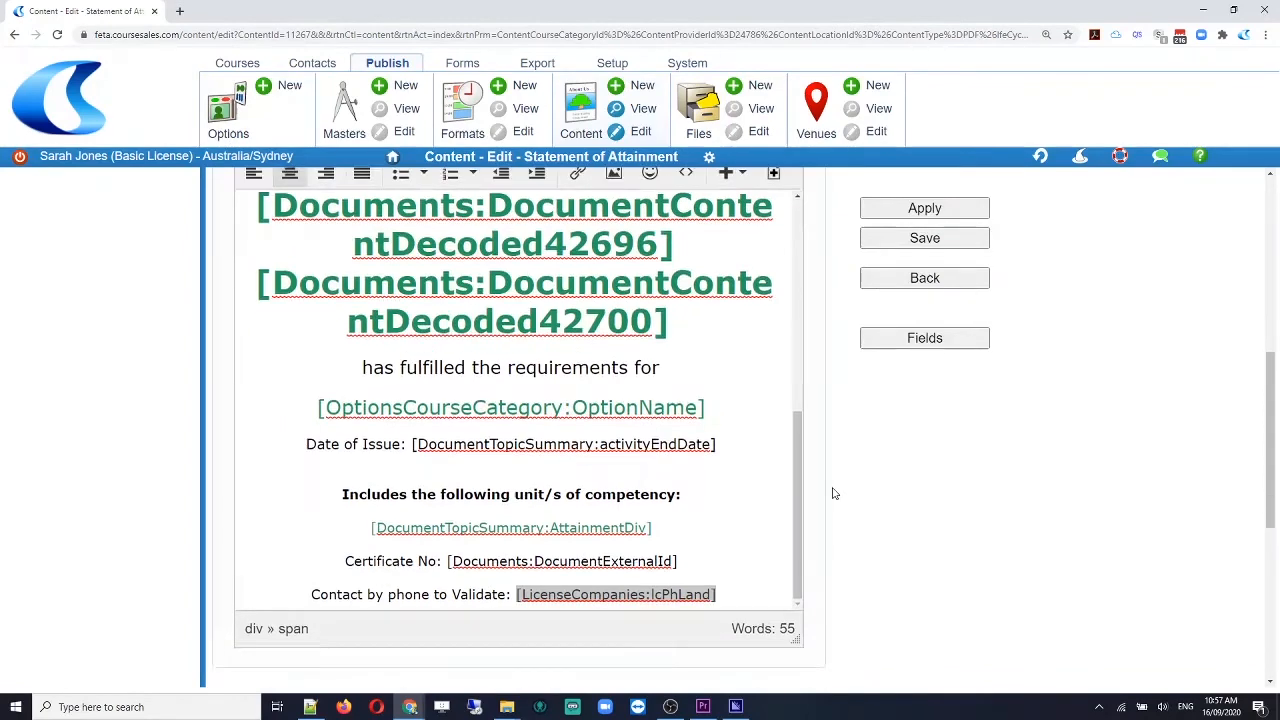
scroll(835, 493, "down", 4)
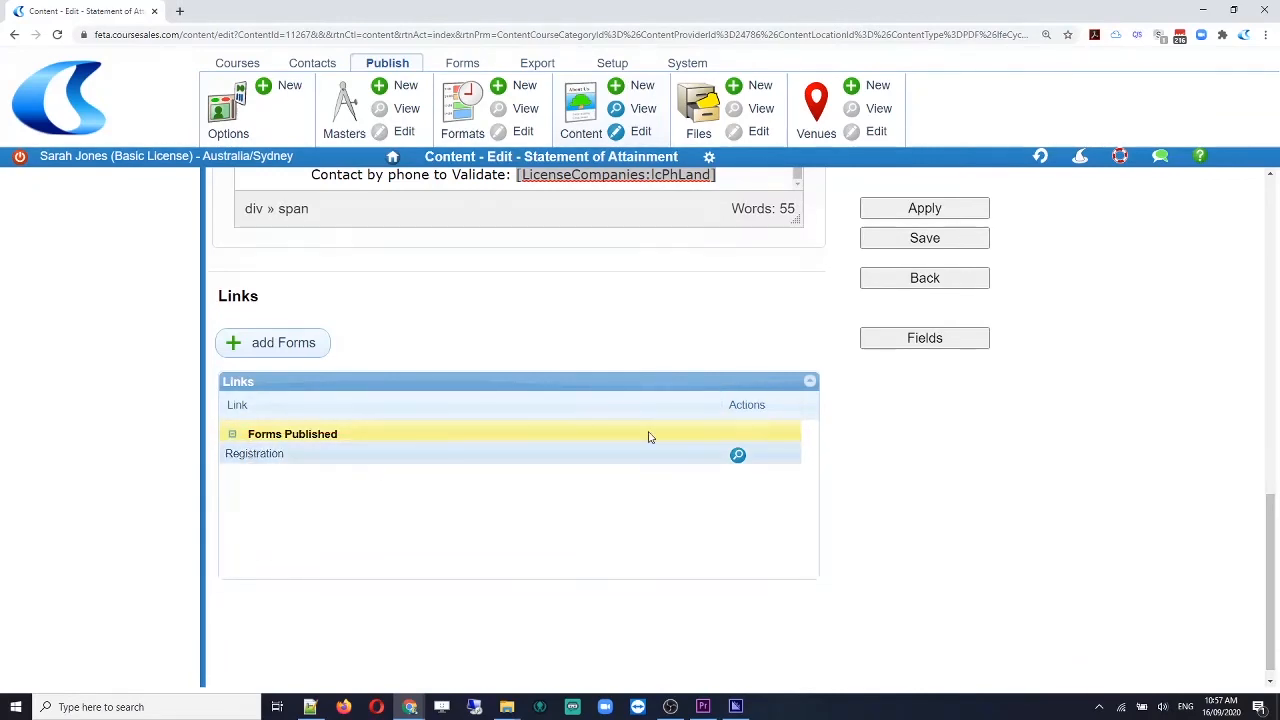
scroll(838, 435, "up", 10)
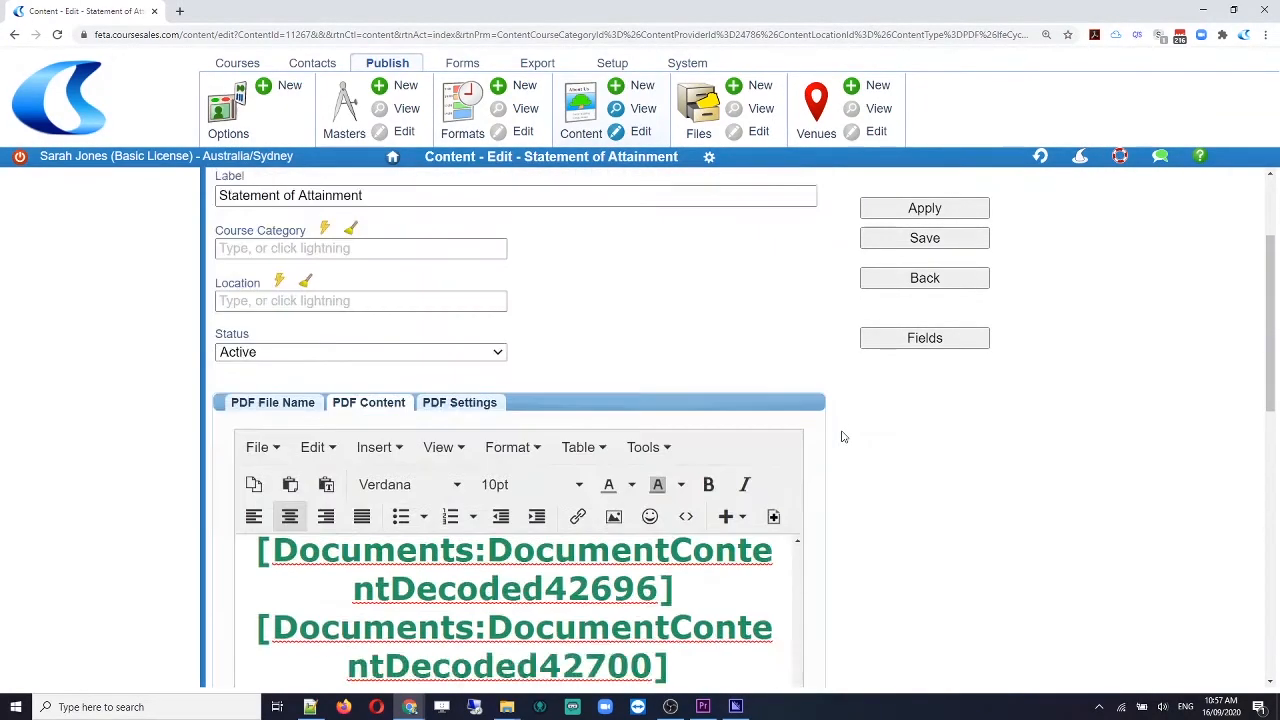
scroll(843, 436, "up", 1)
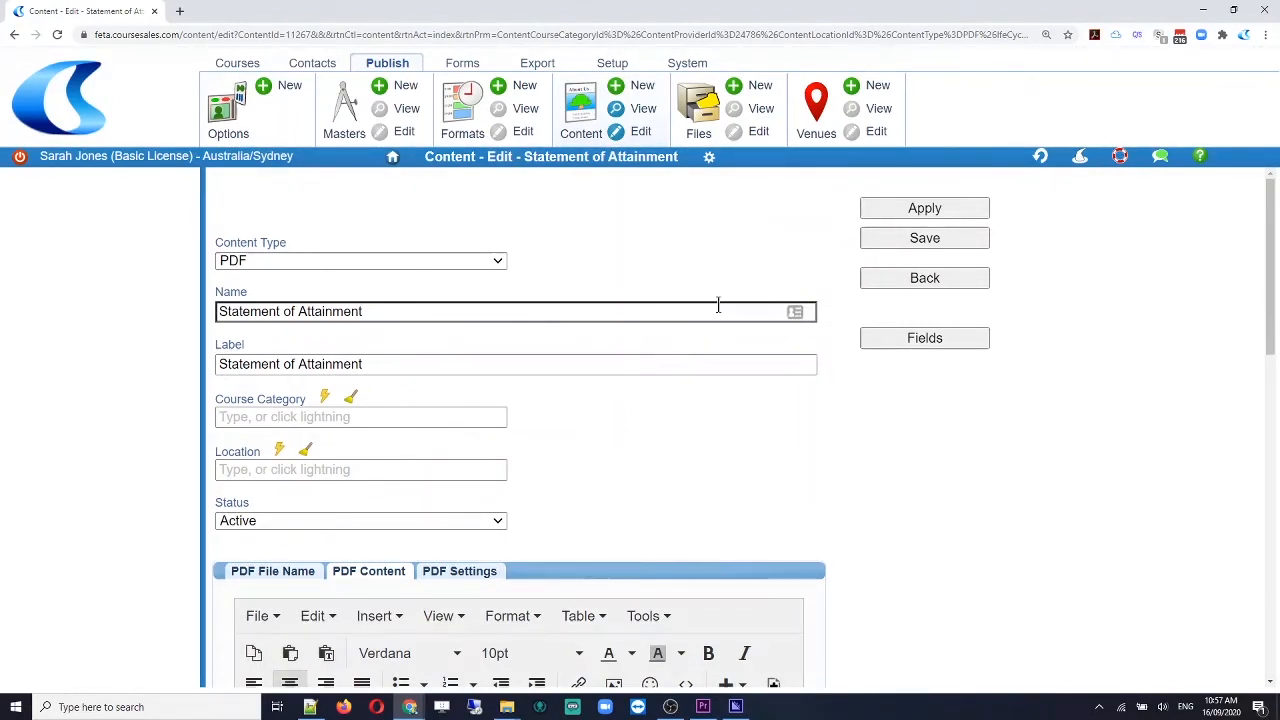
left_click(926, 240)
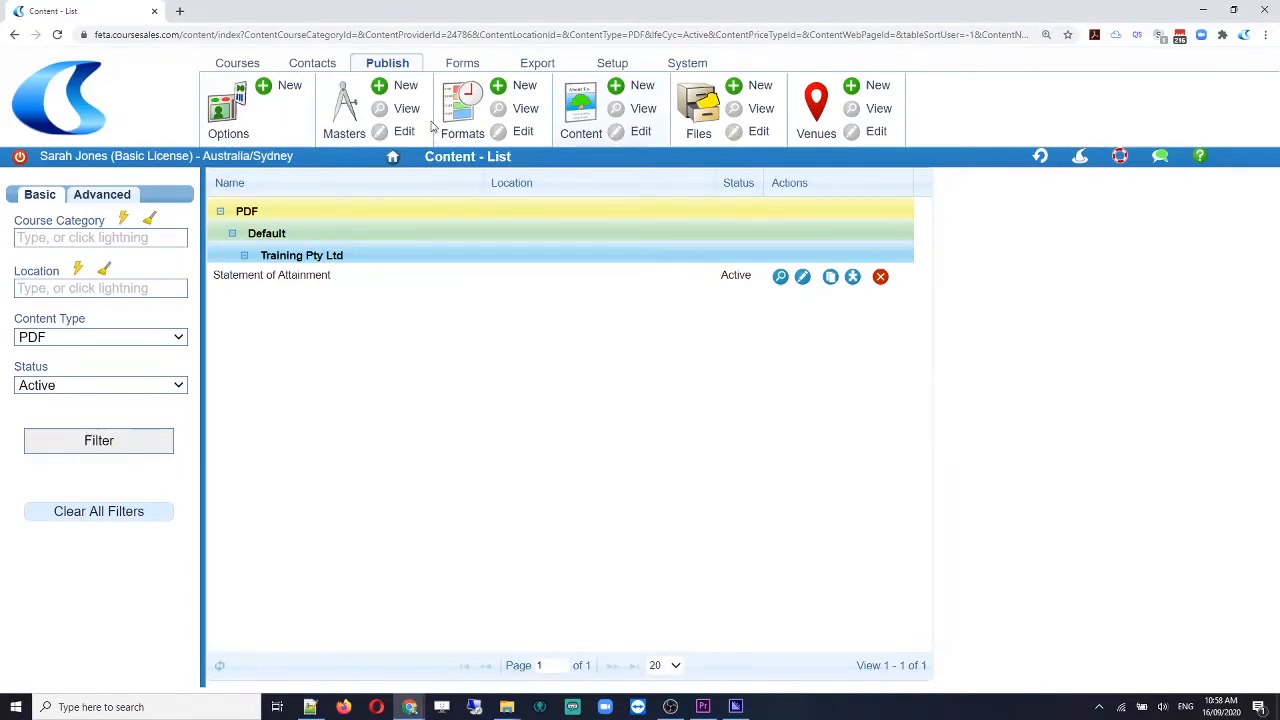
Open the Registration form for editing from the forms list and look over its first fields.
left_click(465, 64)
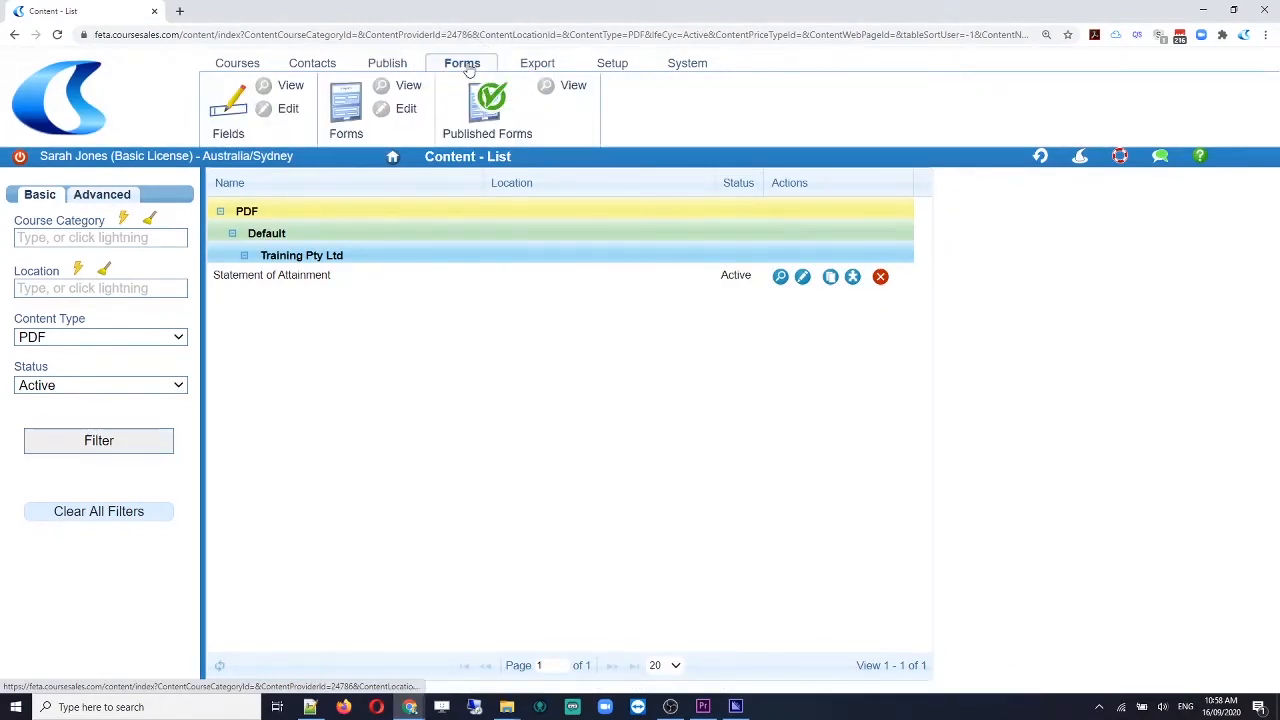
left_click(348, 114)
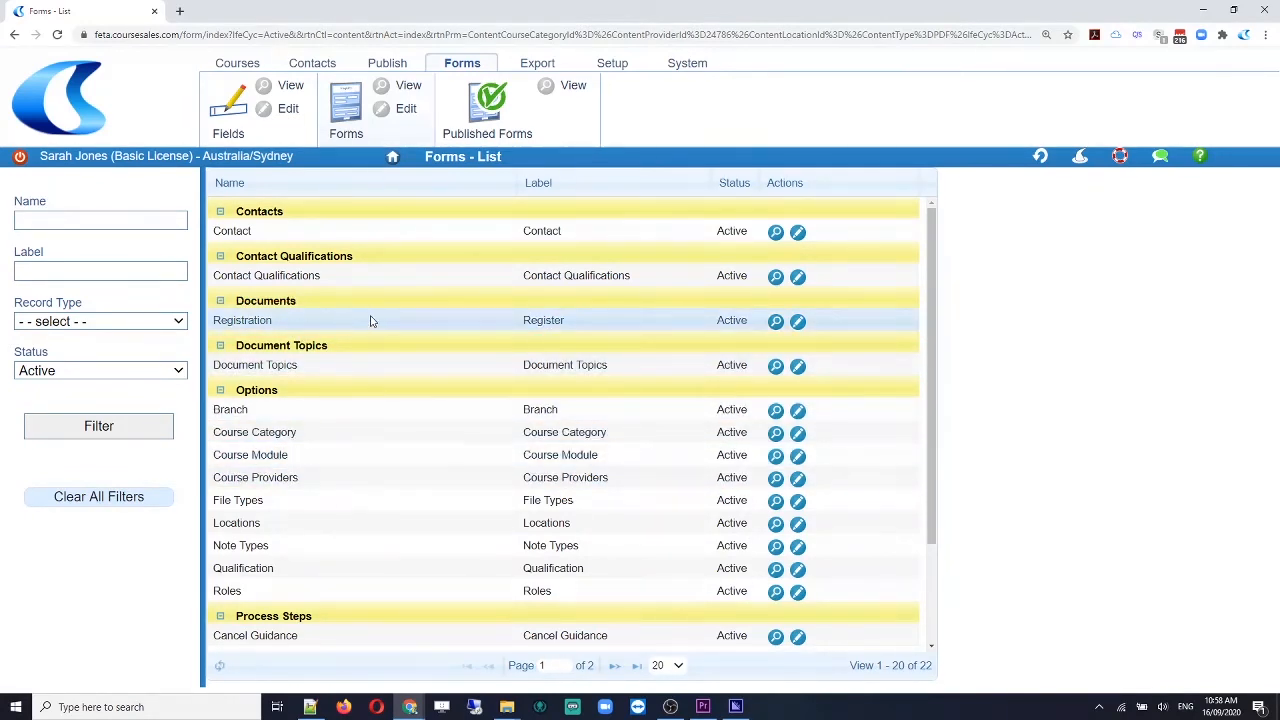
left_click(798, 323)
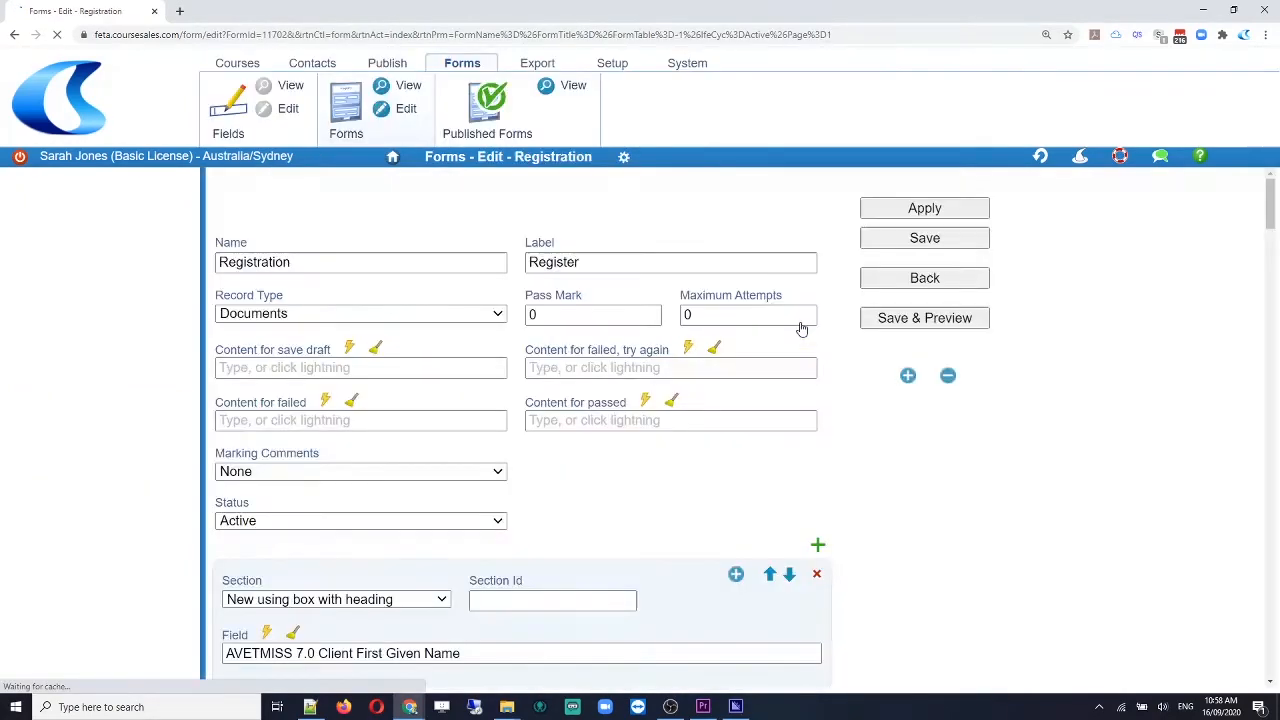
scroll(572, 453, "down", 4)
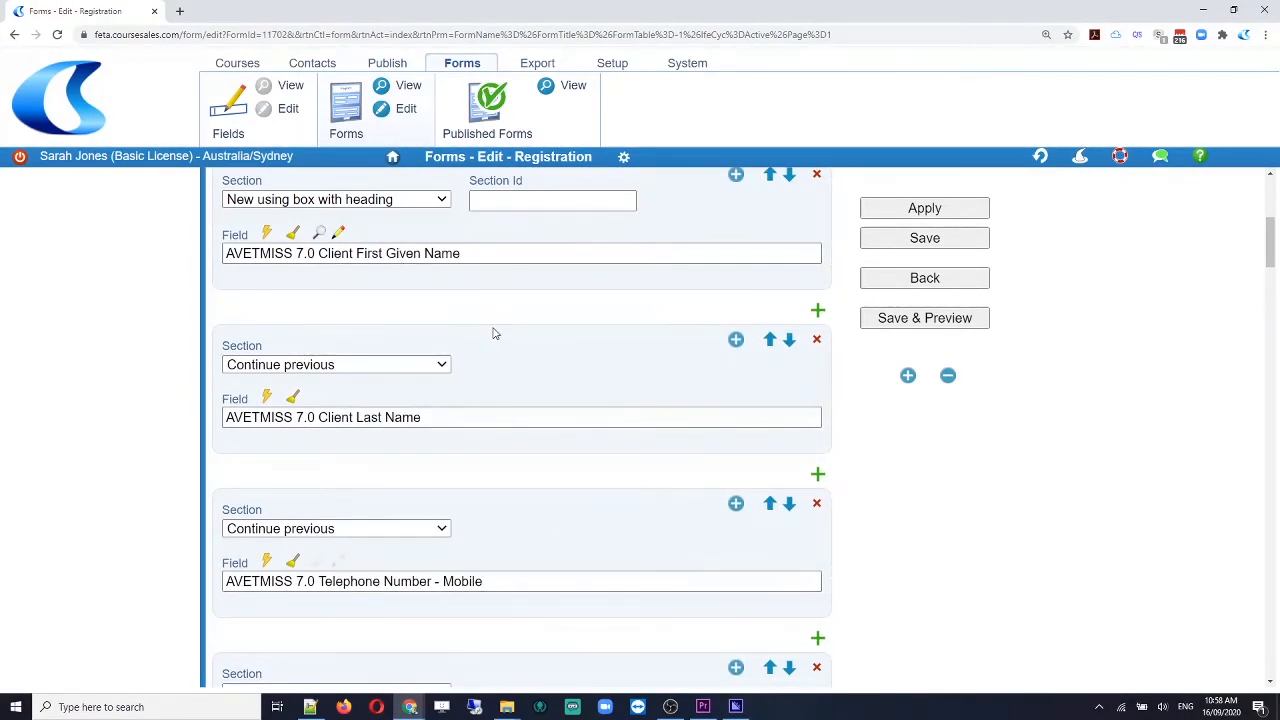
scroll(491, 331, "up", 1)
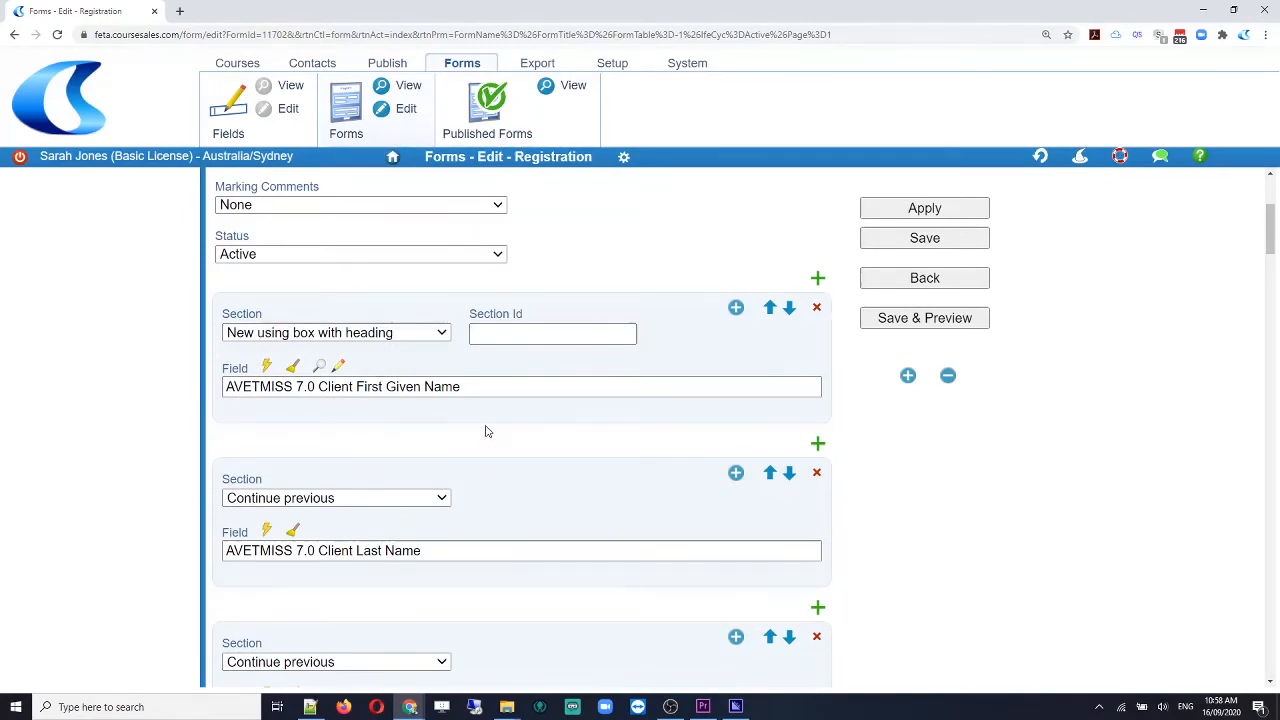
Open the published version of the Registration form and view the Contact details section in its preview.
left_click(572, 87)
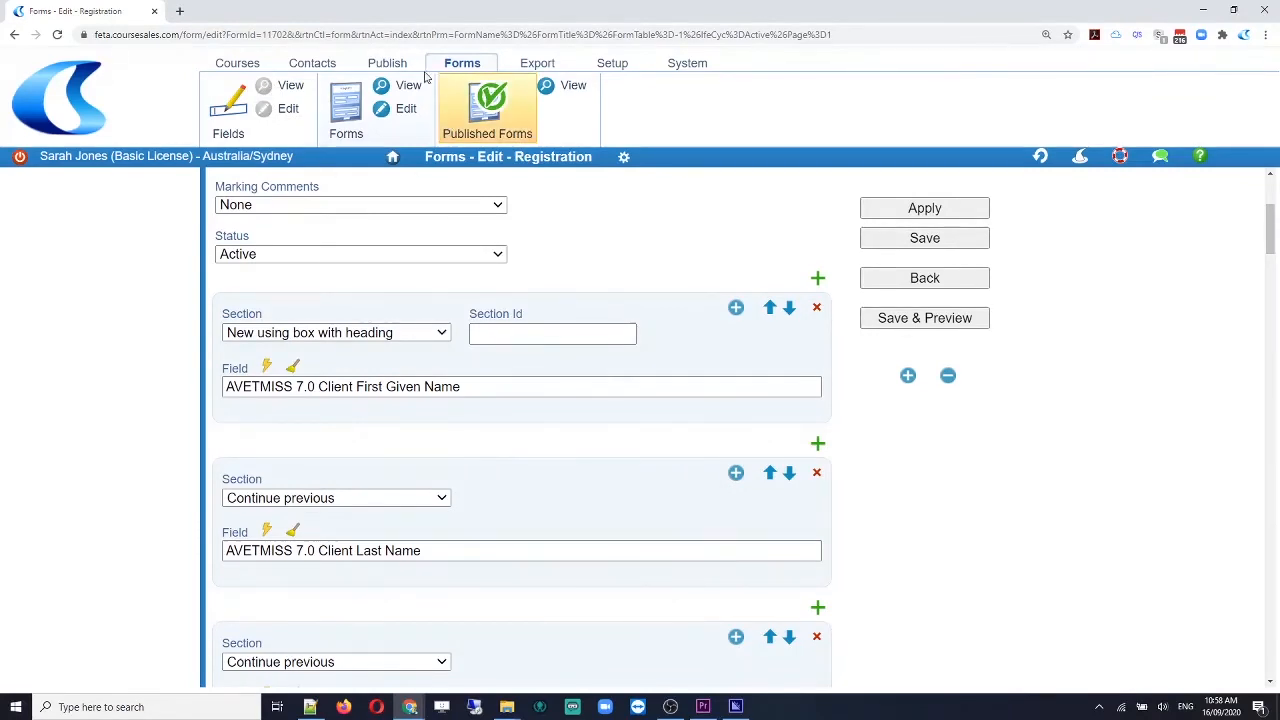
left_click(553, 88)
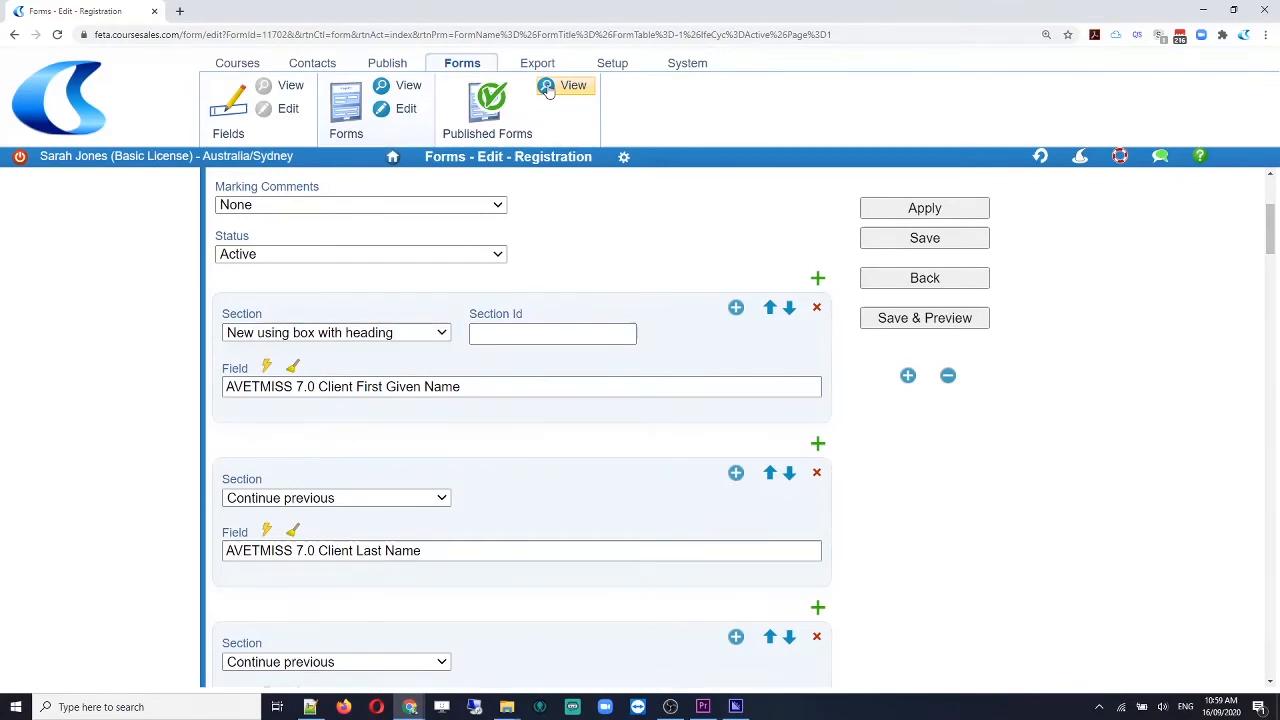
left_click(548, 88)
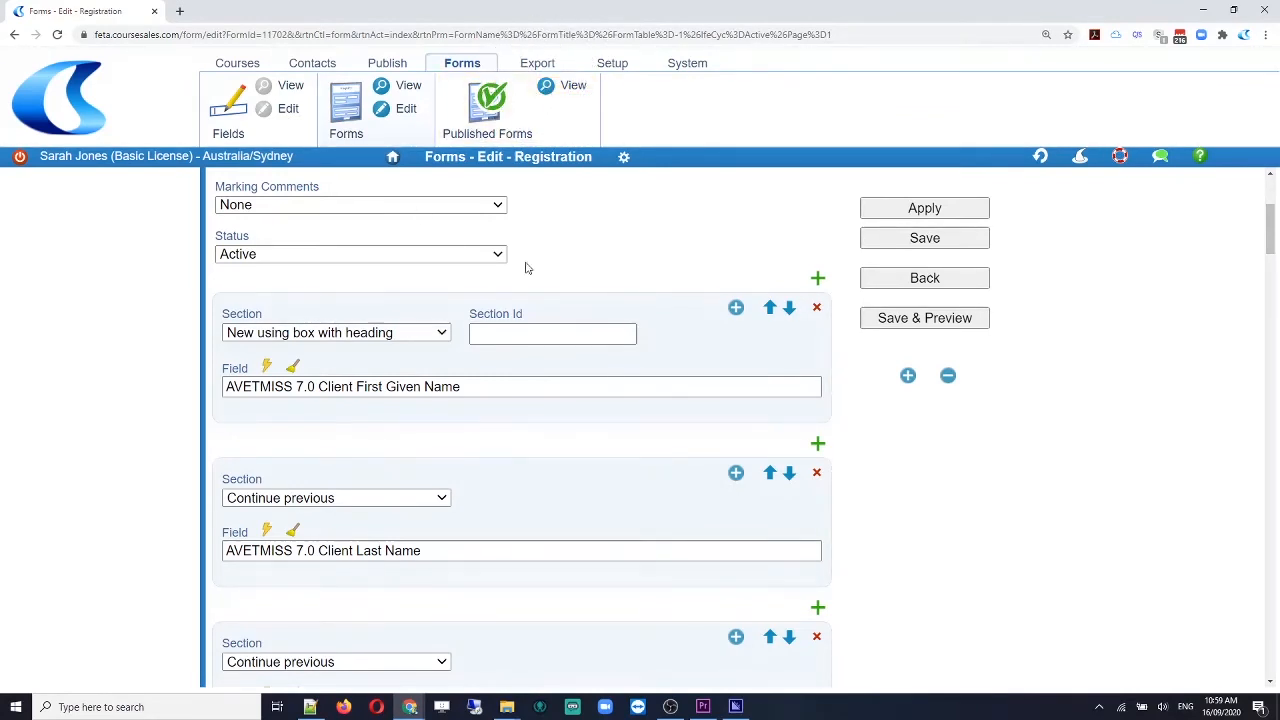
left_click(556, 88)
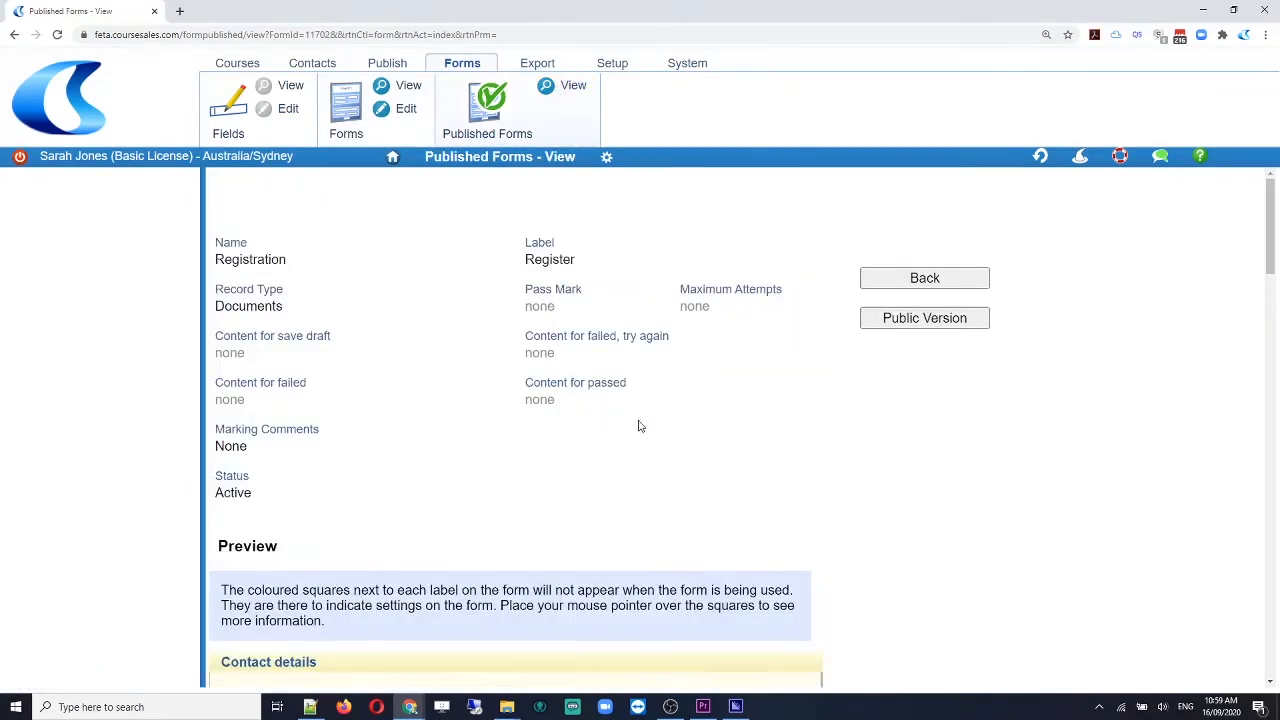
scroll(640, 426, "down", 3)
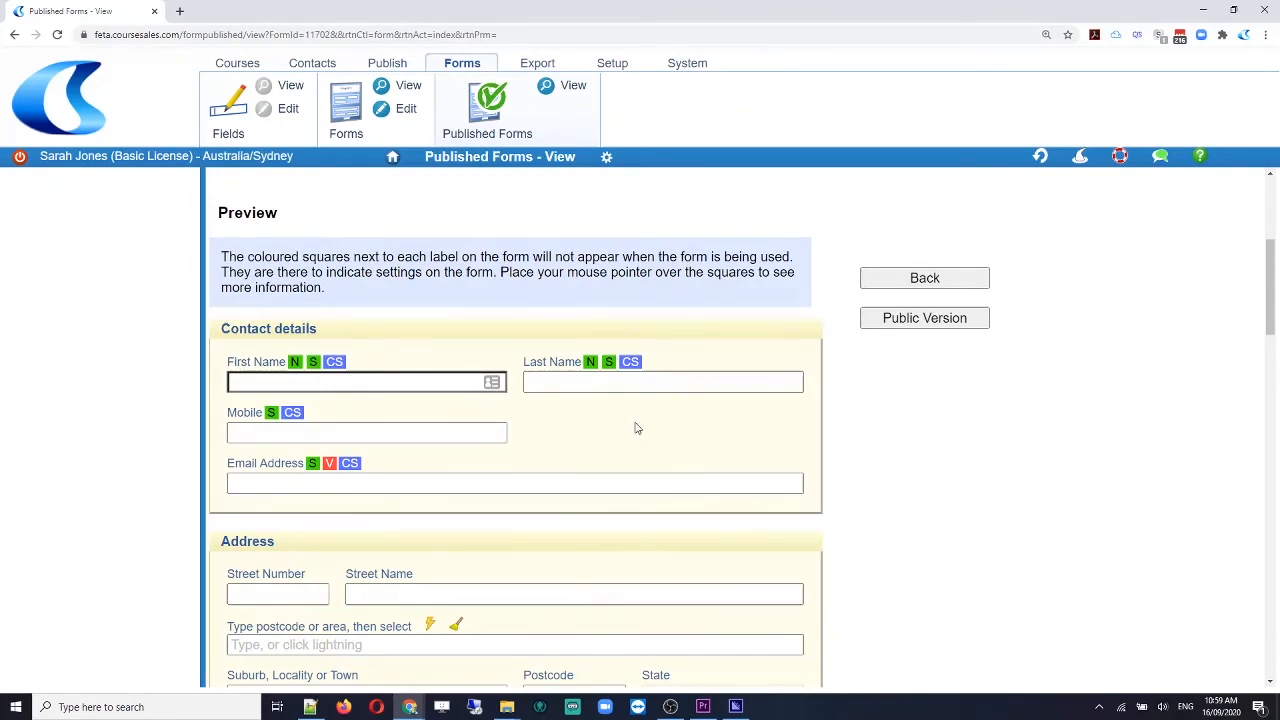
key("ctrl+2")
left_click_drag(219, 351, 290, 376)
mouse_move(522, 350)
left_mouse_down()
mouse_move(584, 376)
mouse_move(606, 267)
left_mouse_up()
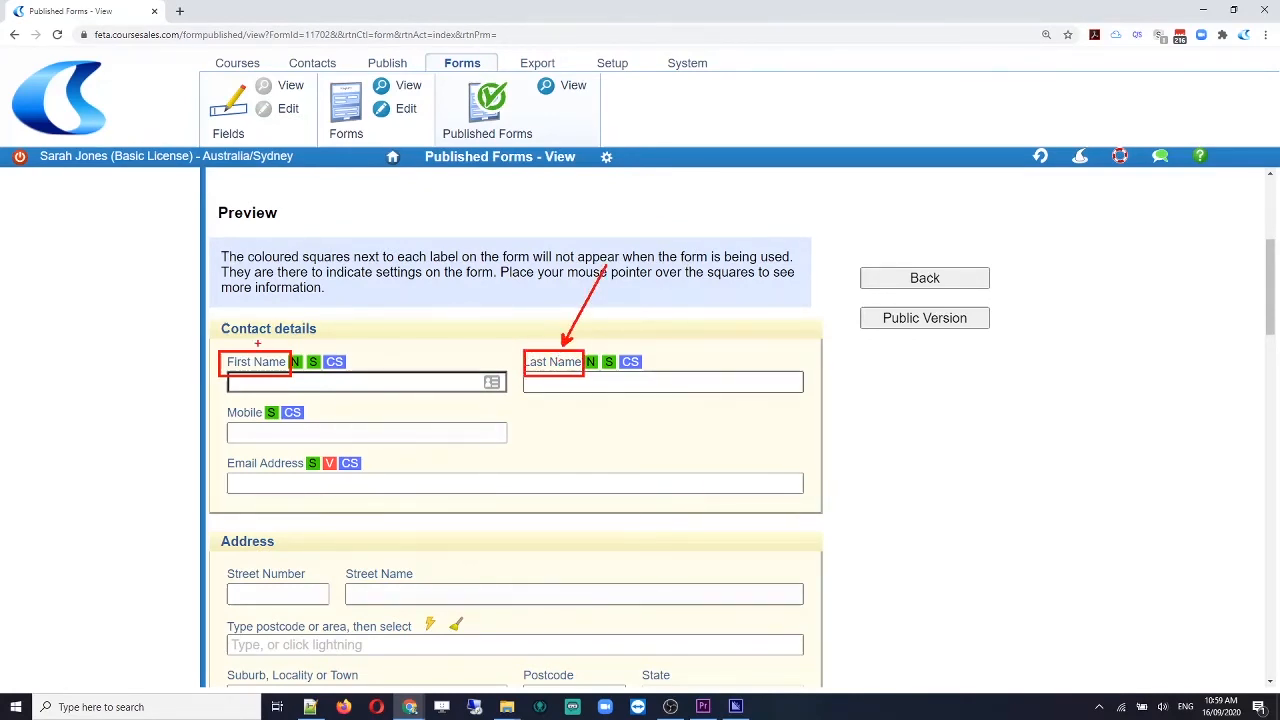
left_click_drag(258, 344, 272, 282)
key("Escape")
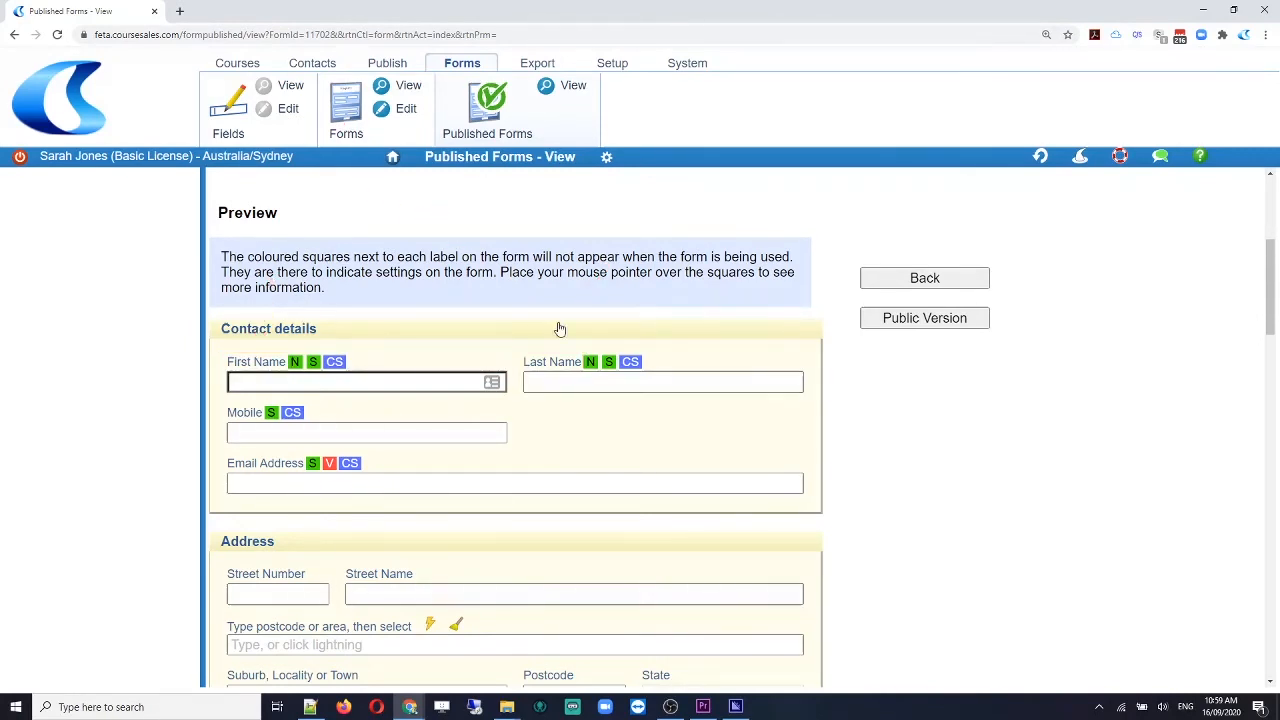
Reopen the Registration form for editing, change the label of its AVETMISS 7.0 Client First Given Name field to "Your Name", and save the field.
left_click(400, 118)
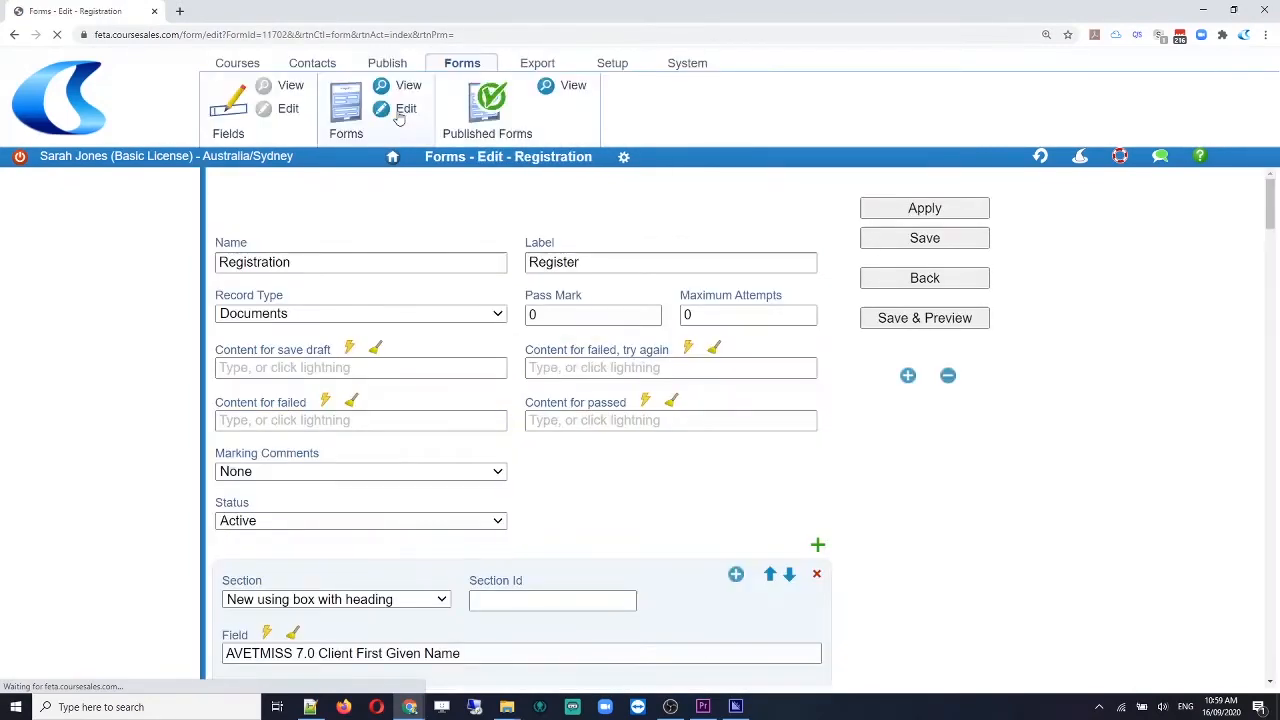
scroll(608, 434, "down", 3)
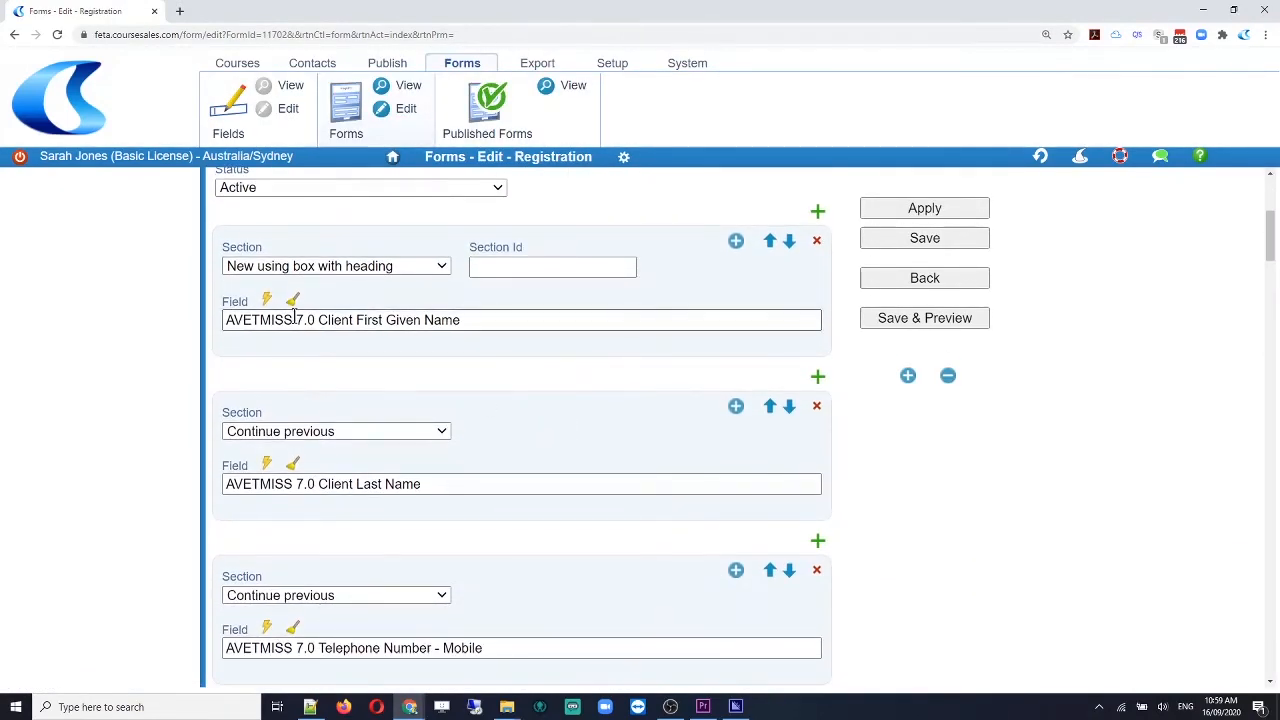
mouse_move(248, 319)
left_click(340, 300)
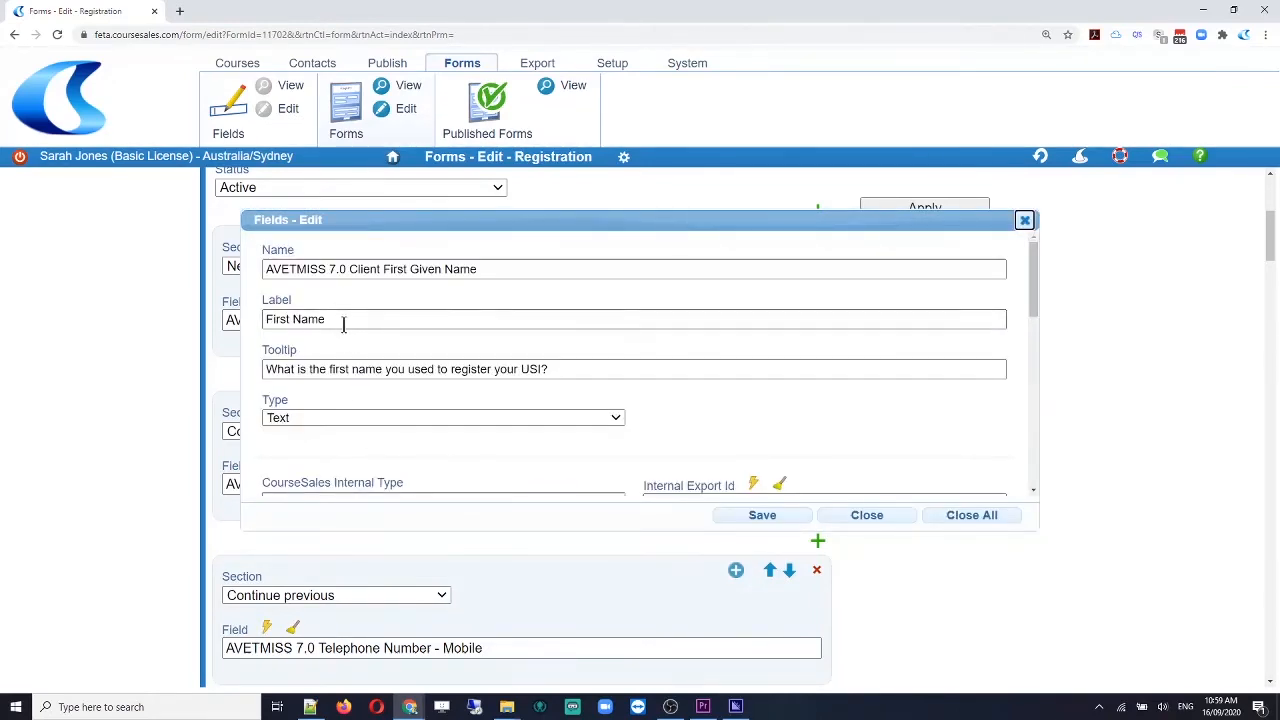
triple_click(343, 319)
type("Your")
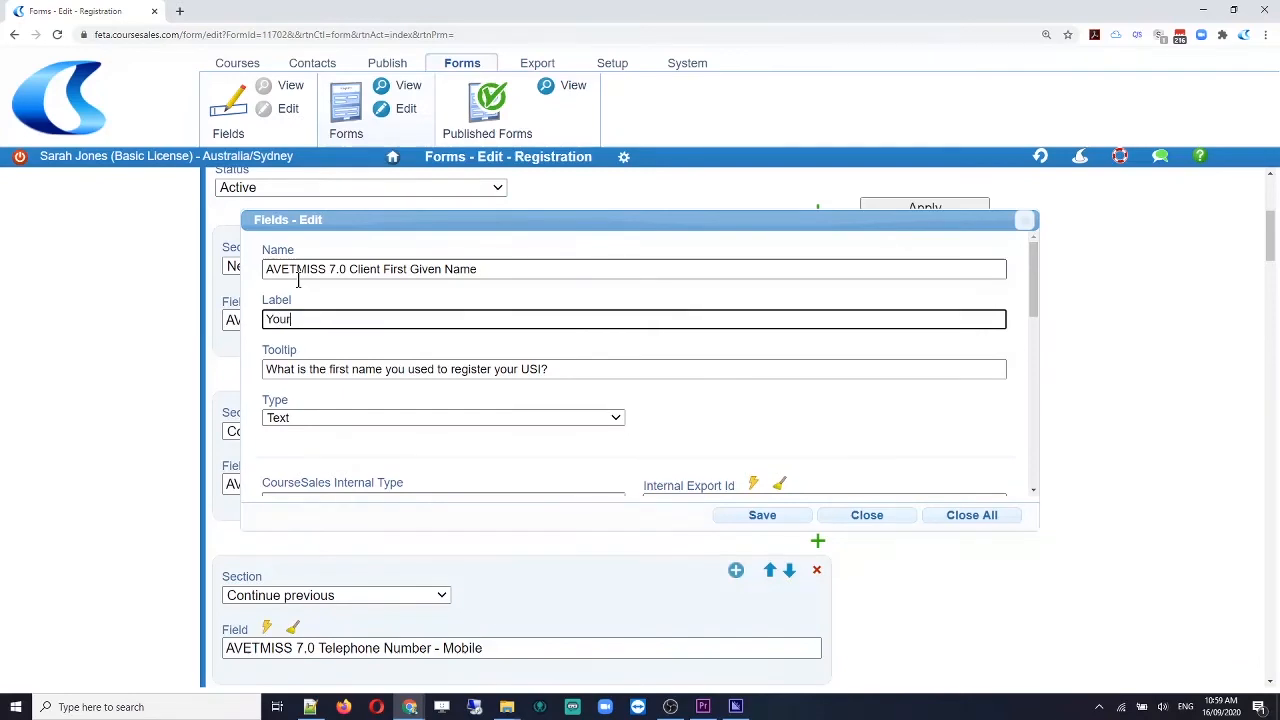
type(" Name")
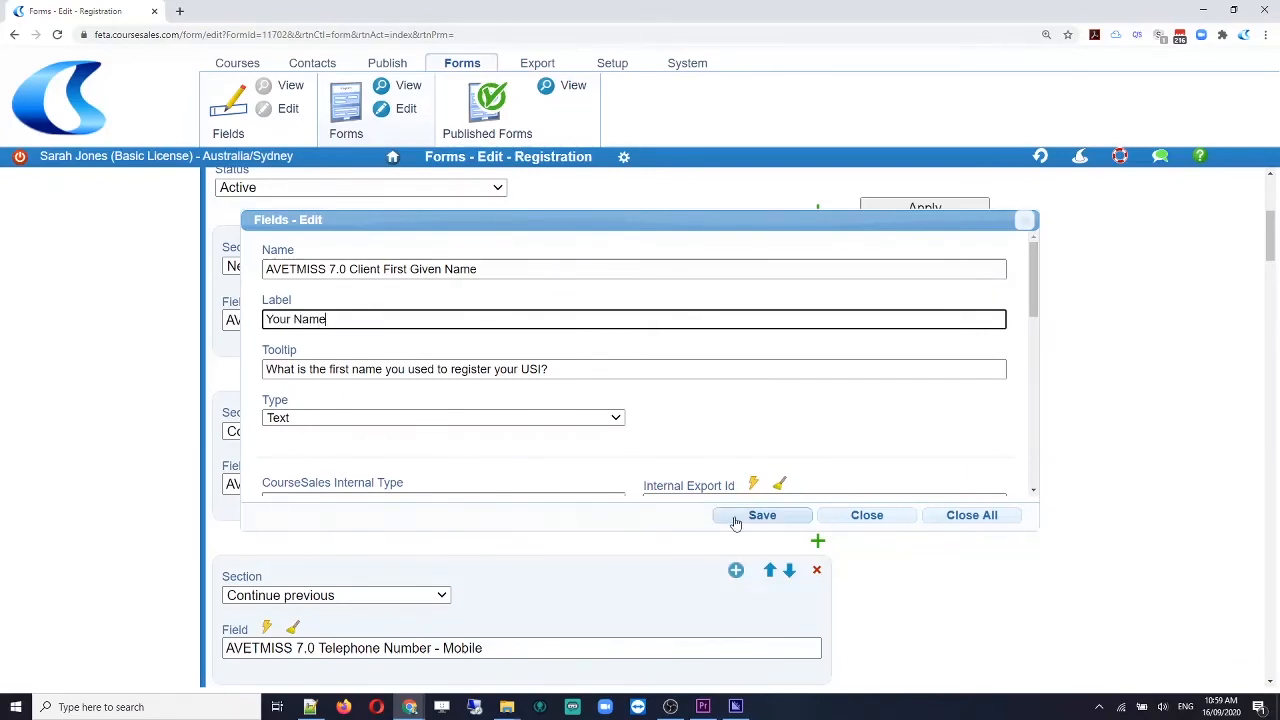
left_click(735, 521)
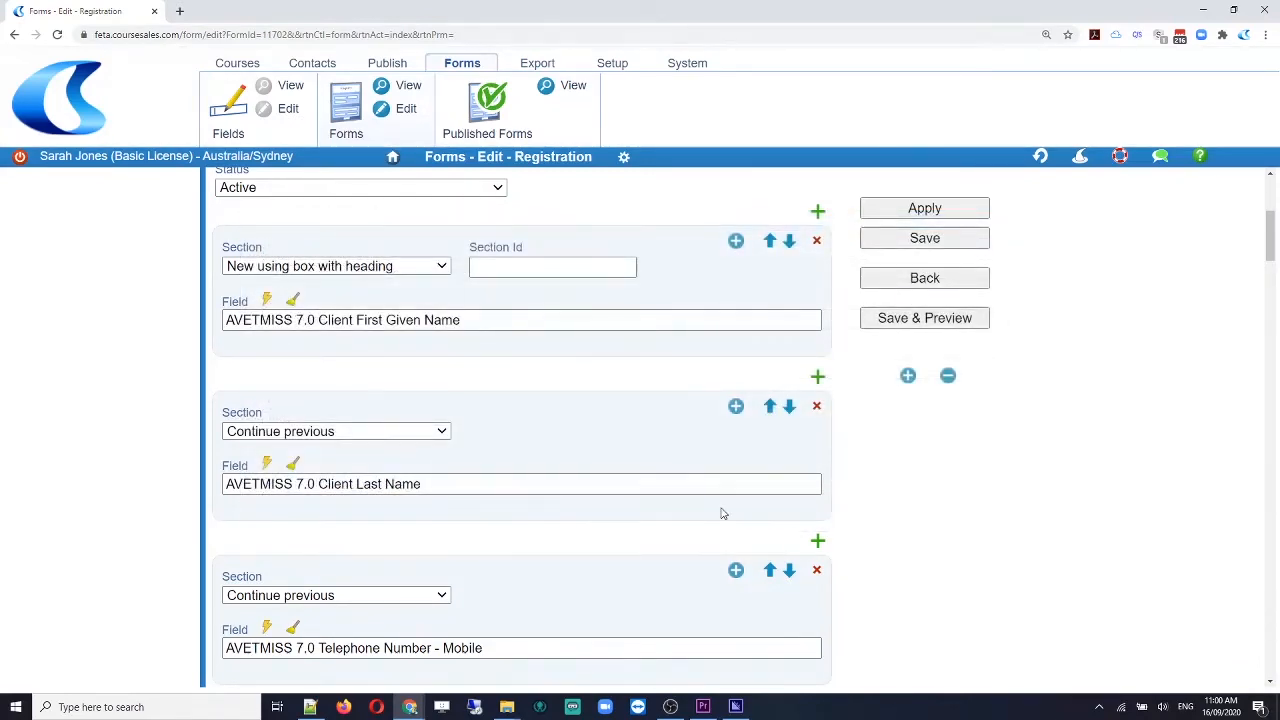
Change the label of the AVETMISS 7.0 Client Last Name field to "Surname" and save the field.
left_click(338, 463)
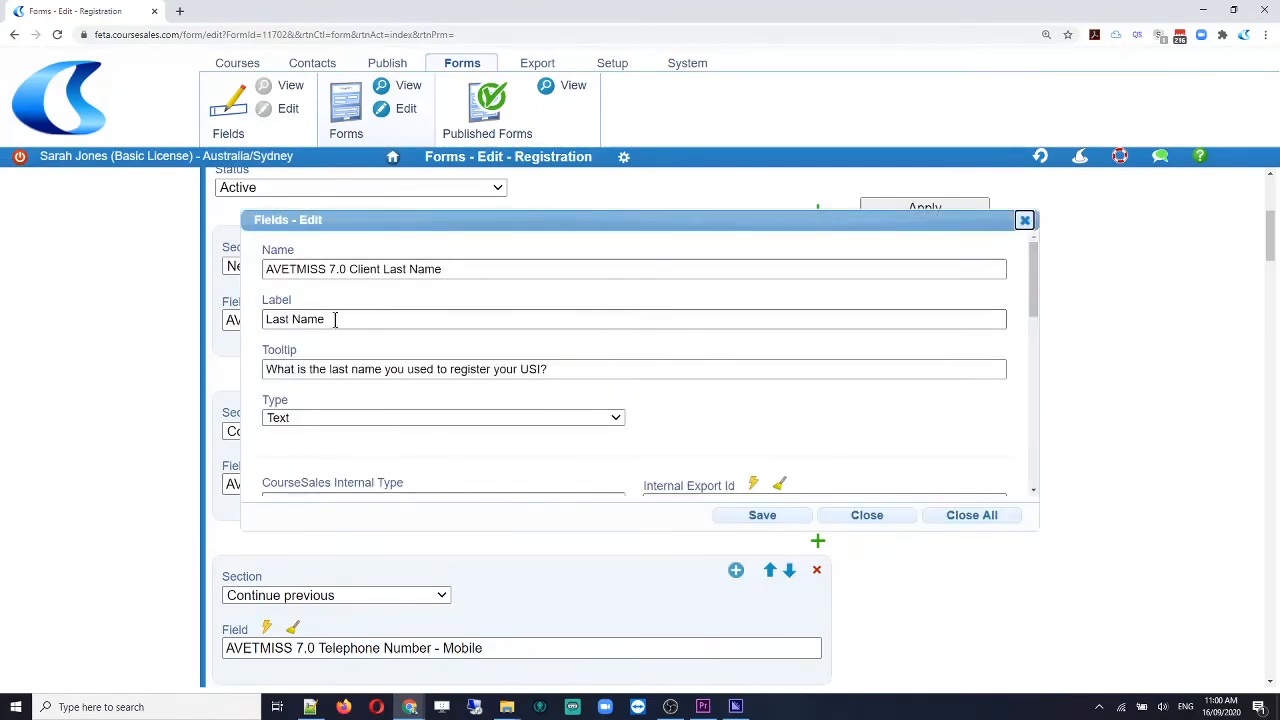
triple_click(335, 319)
type("Surnam")
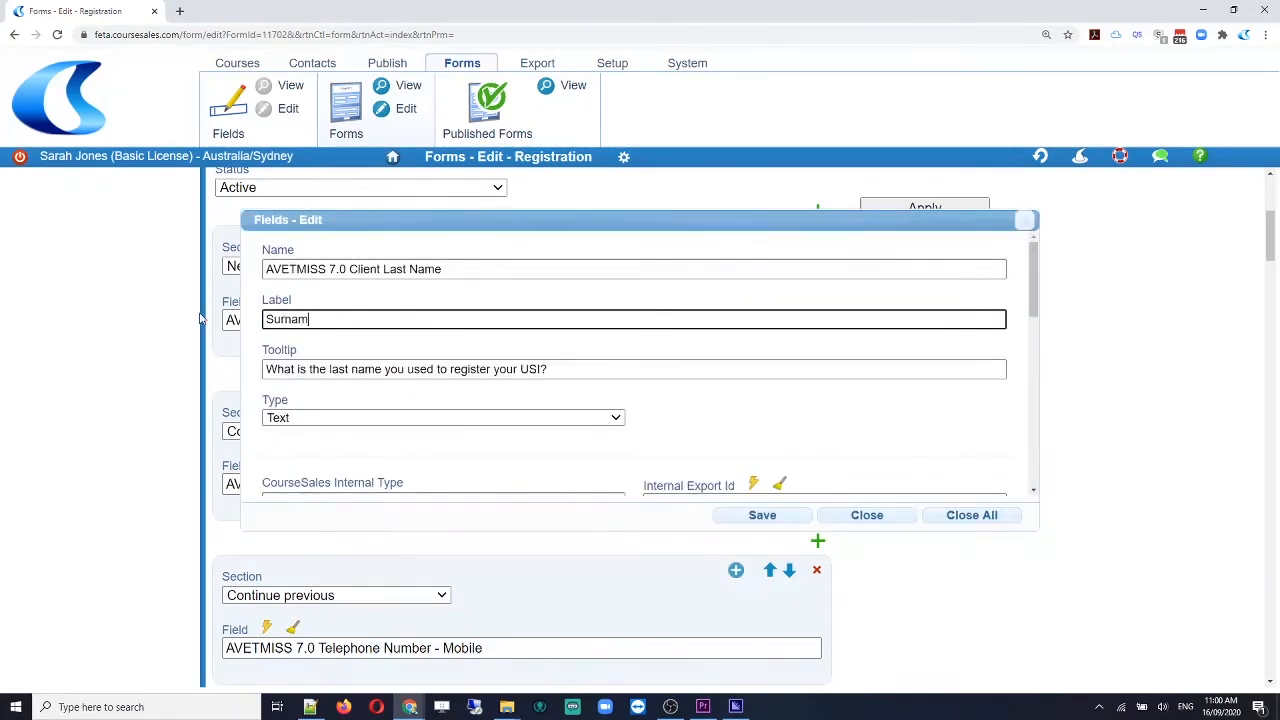
type("e")
left_click(760, 515)
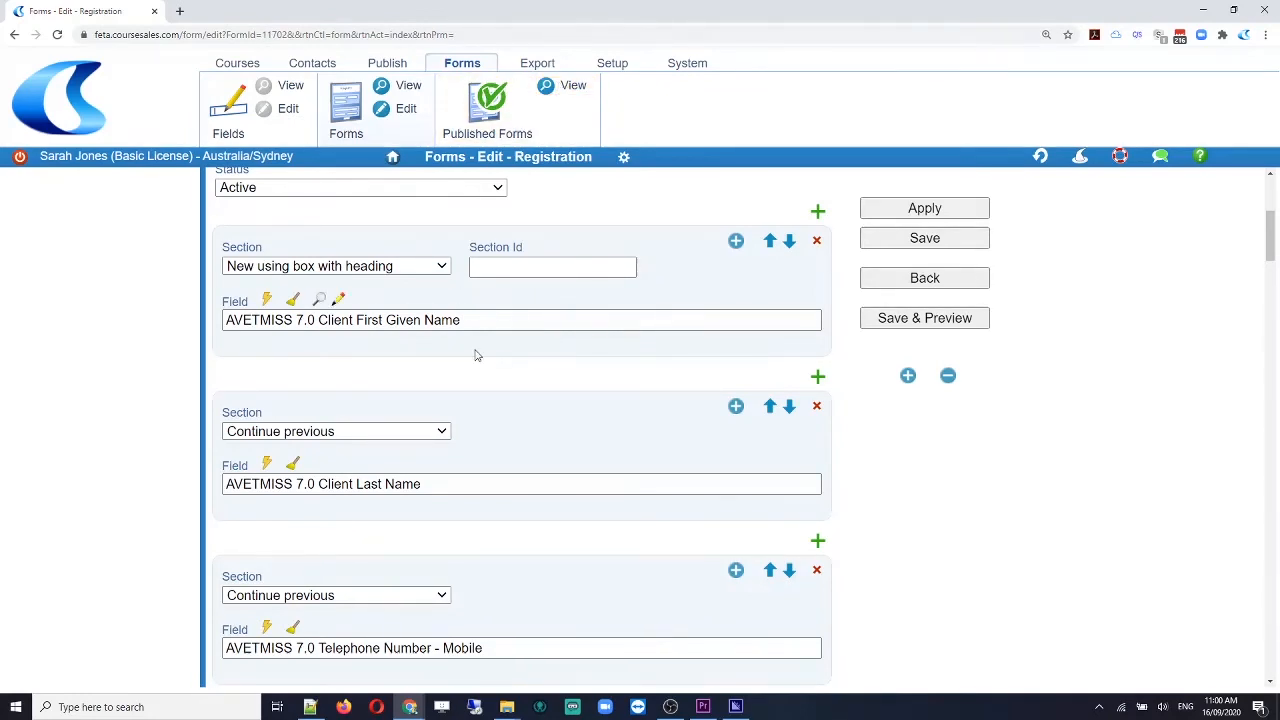
Save the Registration form and check the name field labels under Contact details in its preview.
left_click(948, 330)
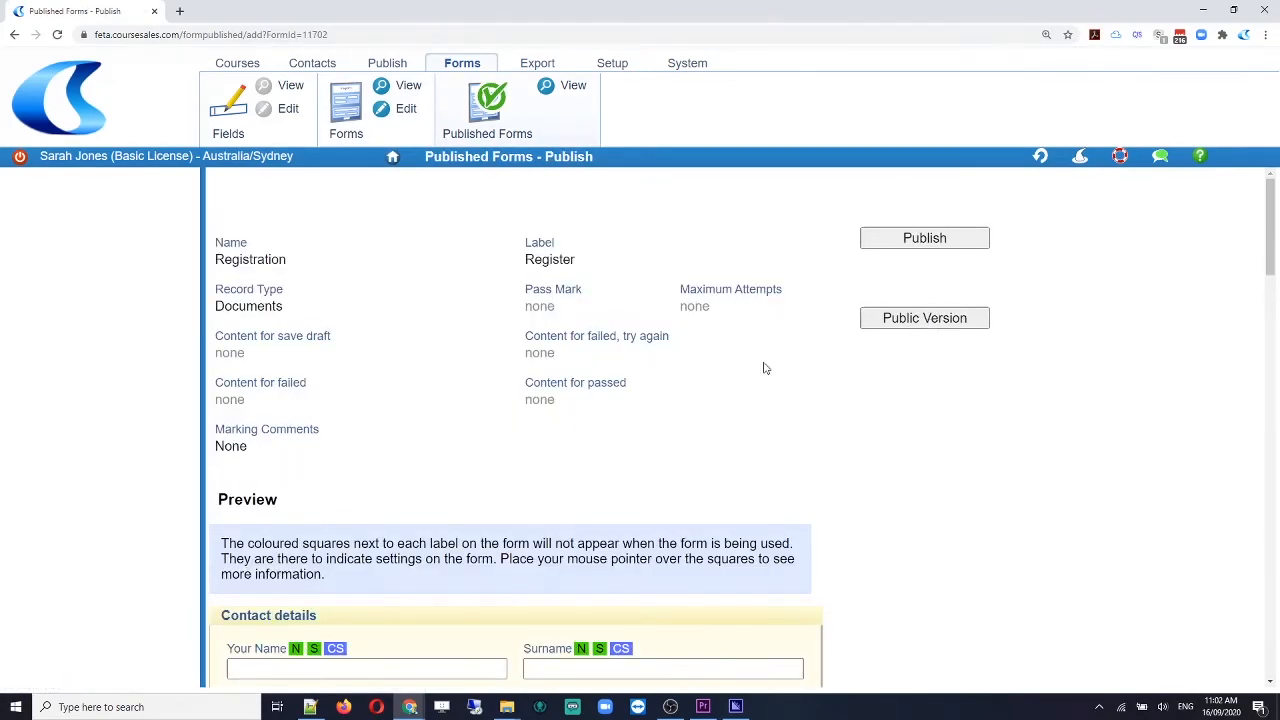
scroll(670, 391, "down", 3)
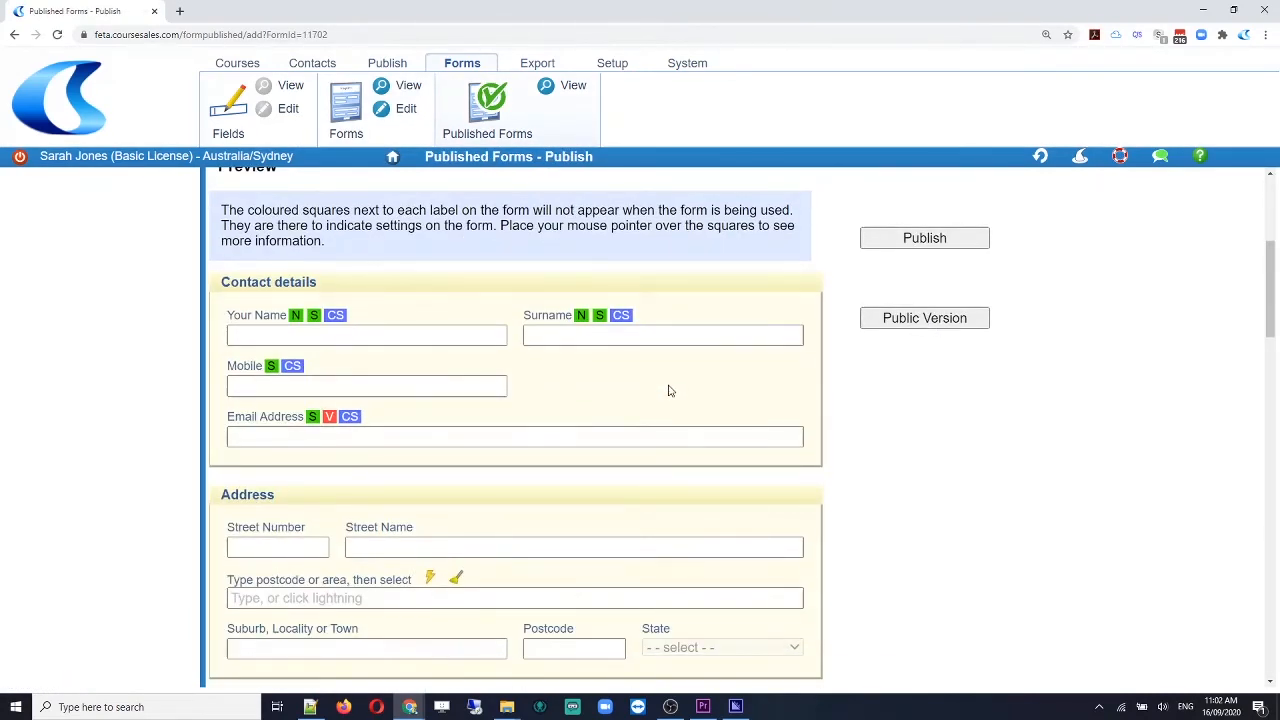
scroll(670, 391, "down", 2)
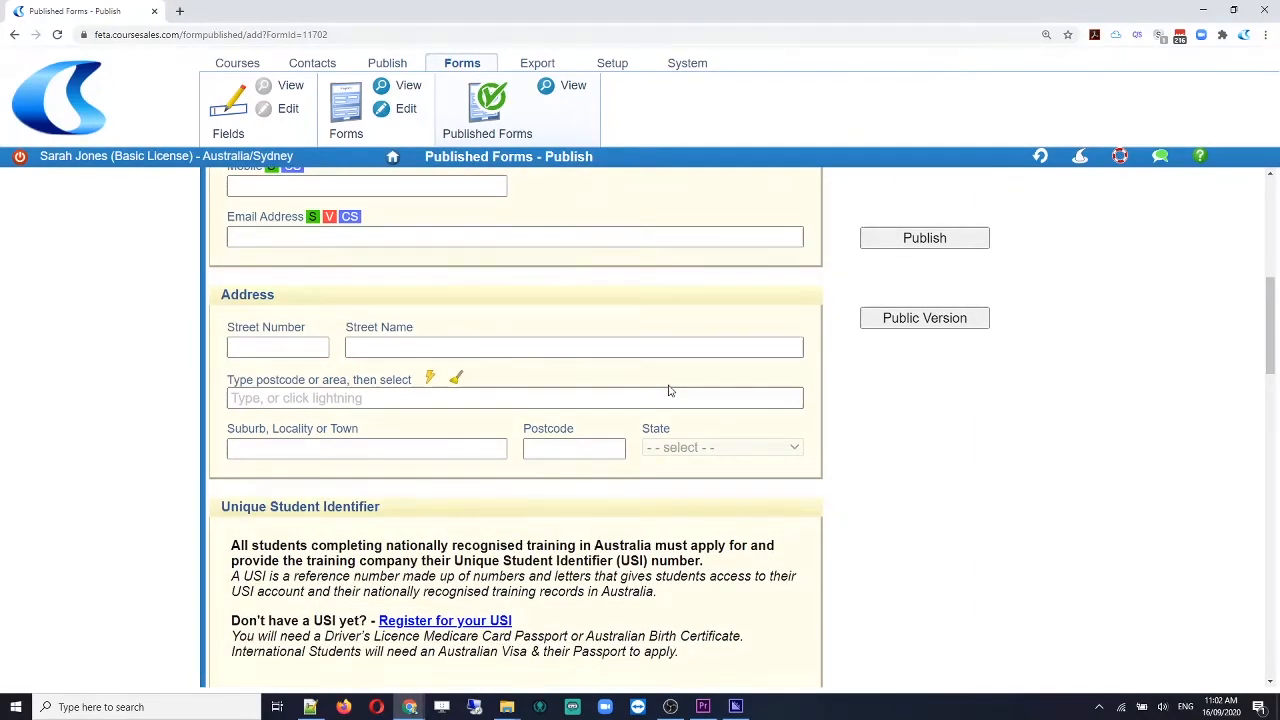
scroll(670, 391, "up", 2)
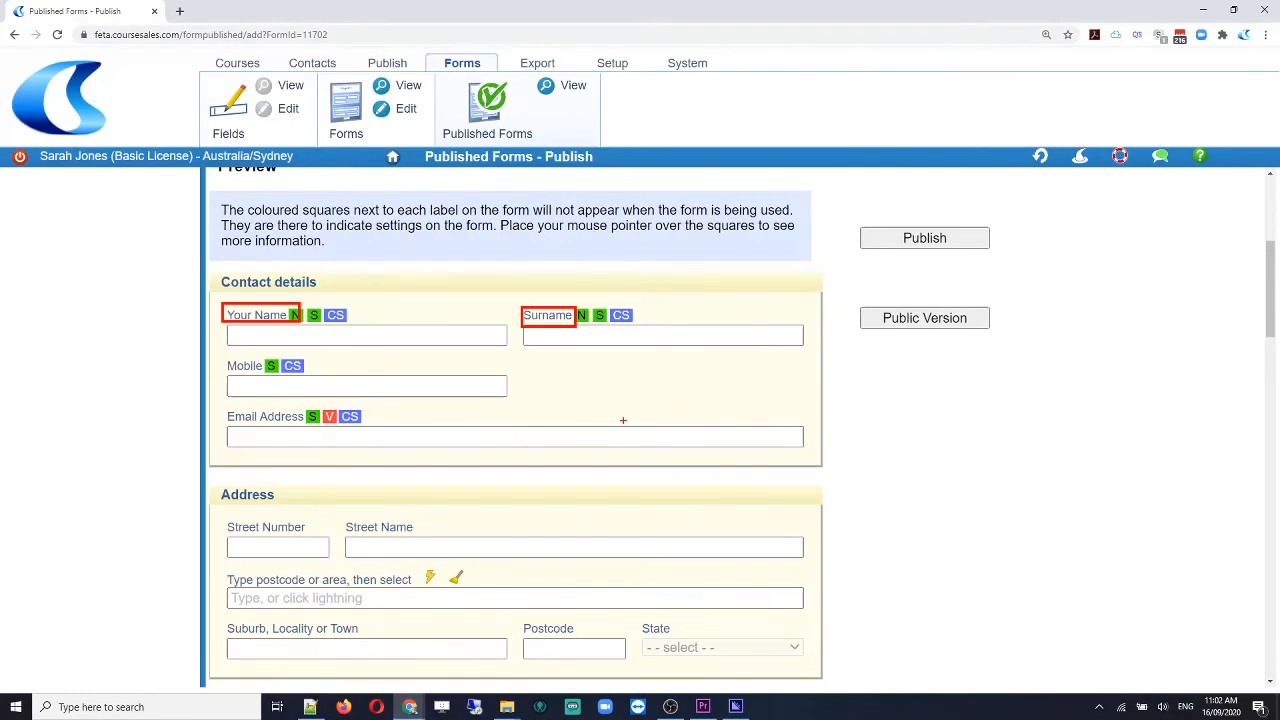
Review the remaining sections of the Registration form preview through to Hidden fields and publish the form.
scroll(505, 556, "down", 1)
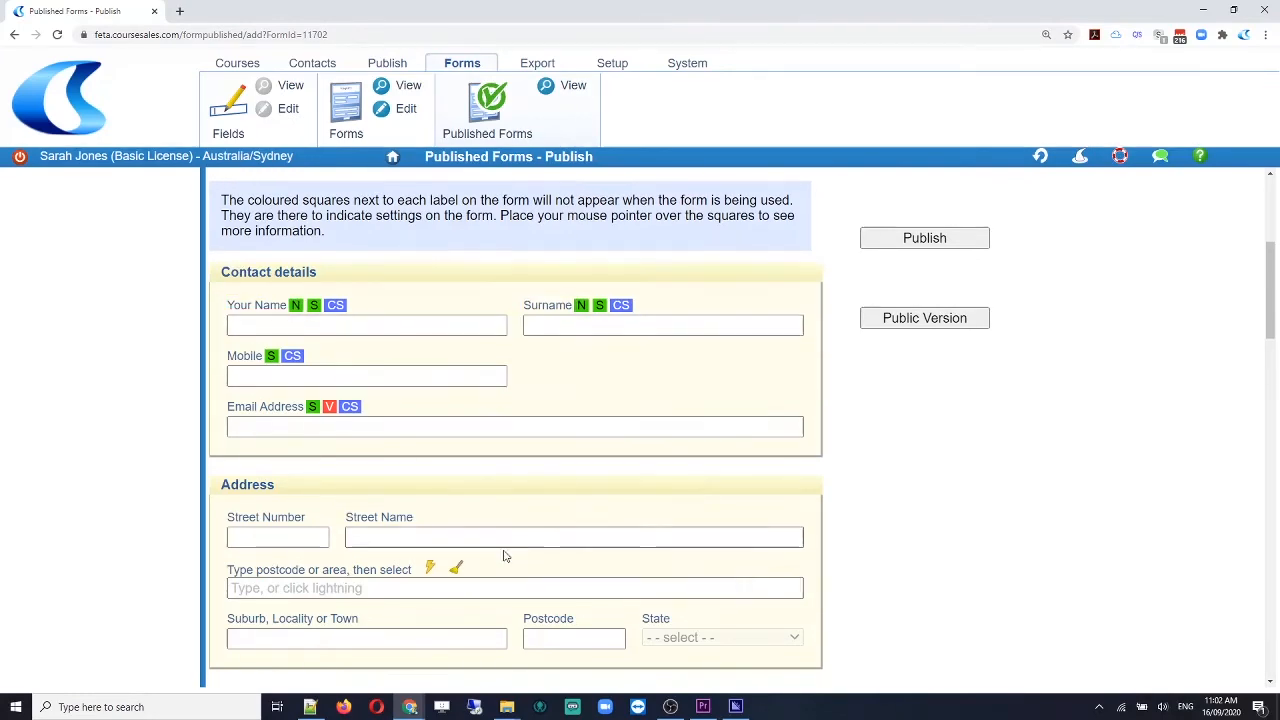
scroll(505, 556, "down", 7)
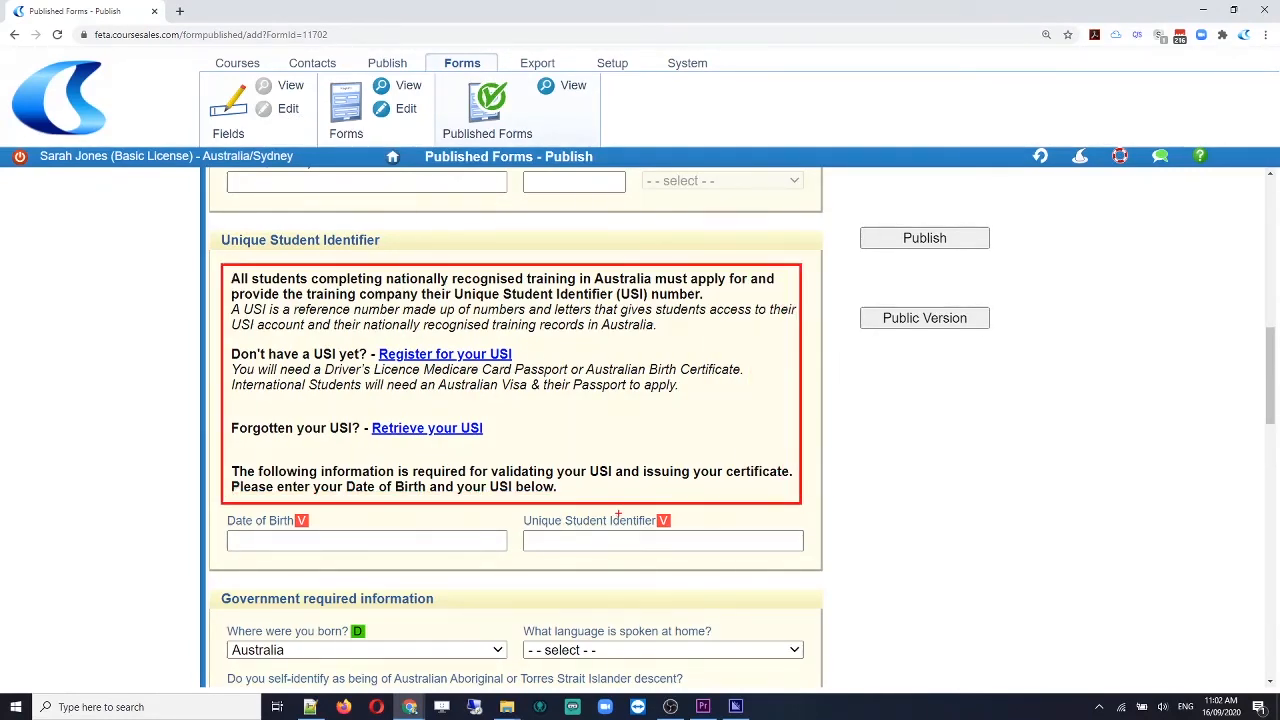
scroll(478, 377, "down", 3)
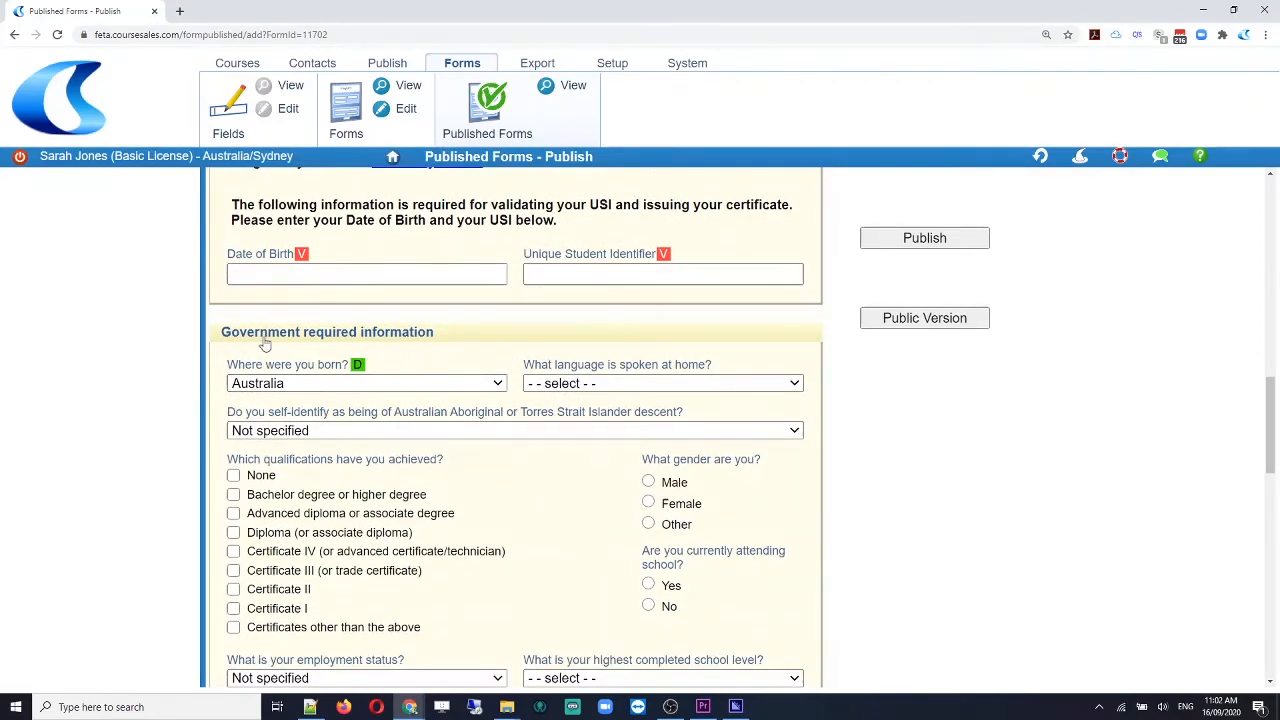
scroll(650, 503, "down", 2)
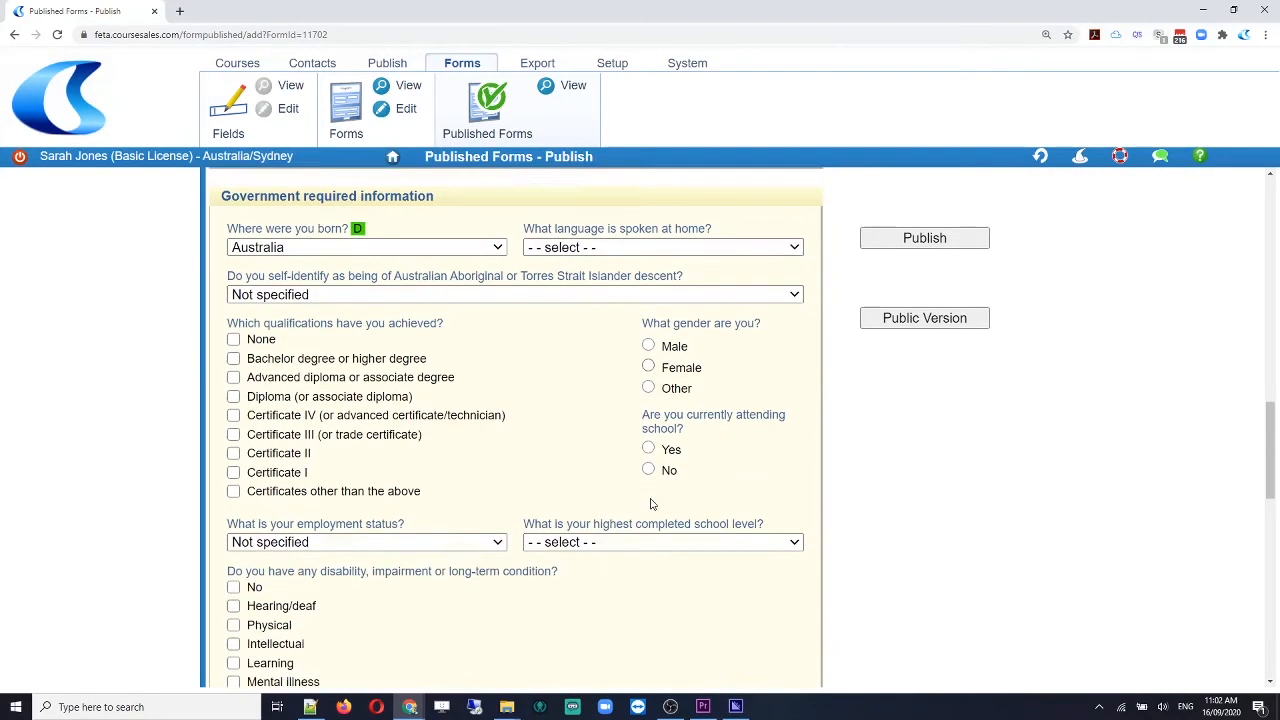
scroll(650, 503, "down", 5)
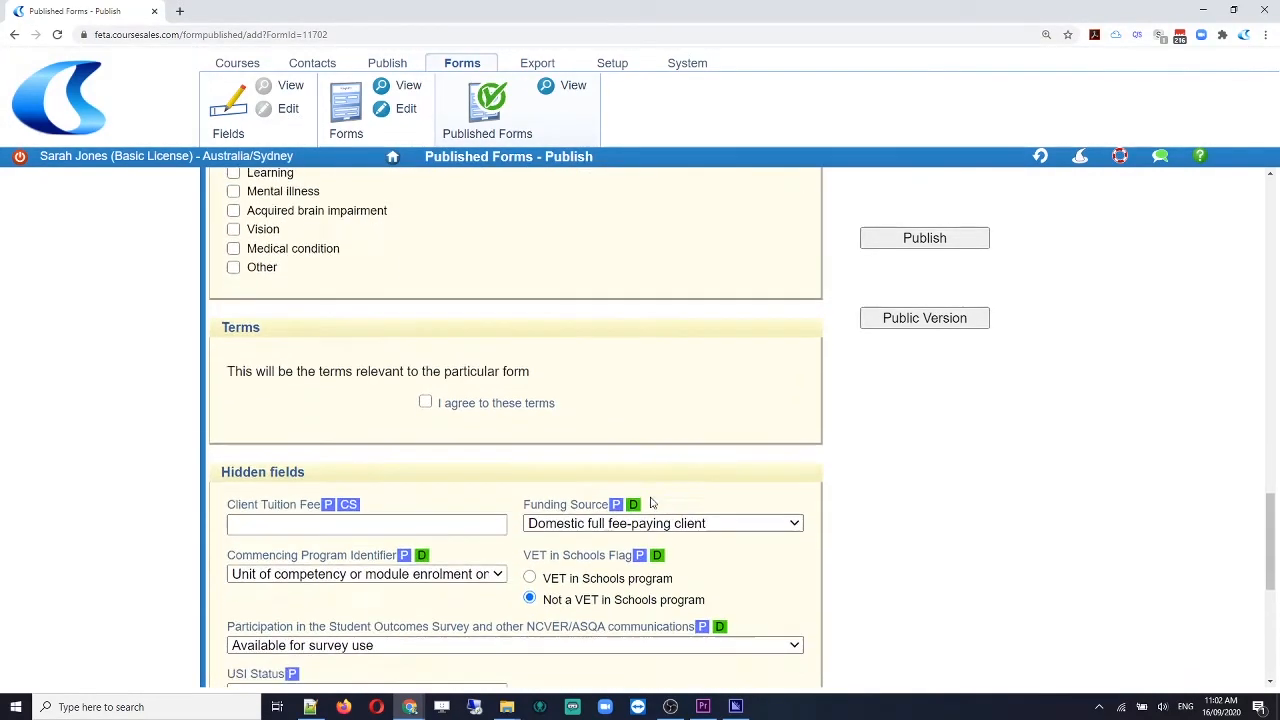
scroll(650, 503, "down", 1)
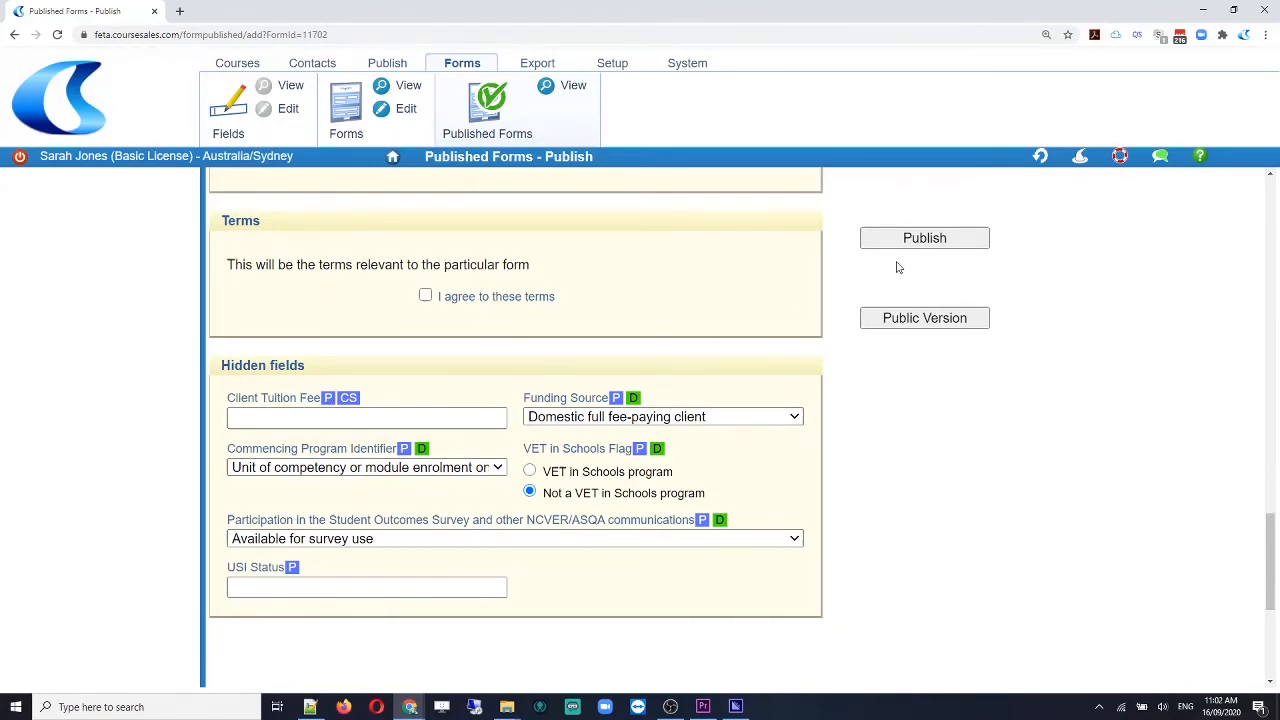
left_click(925, 240)
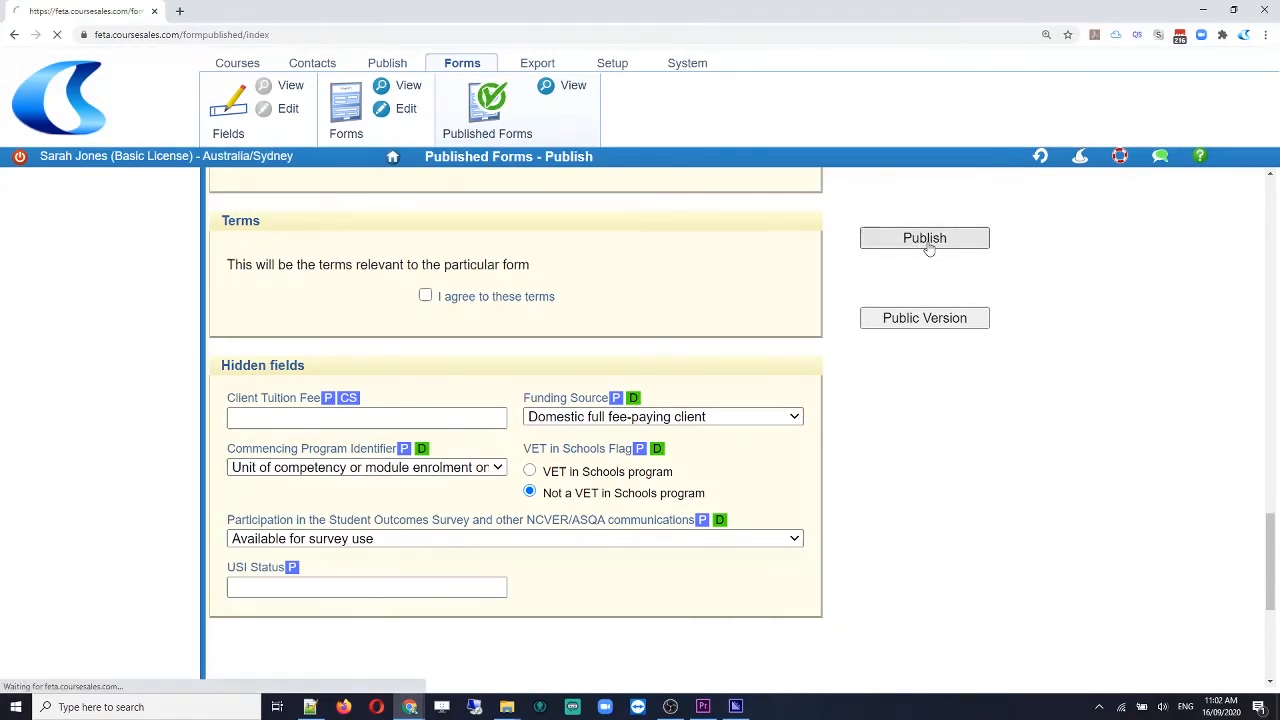